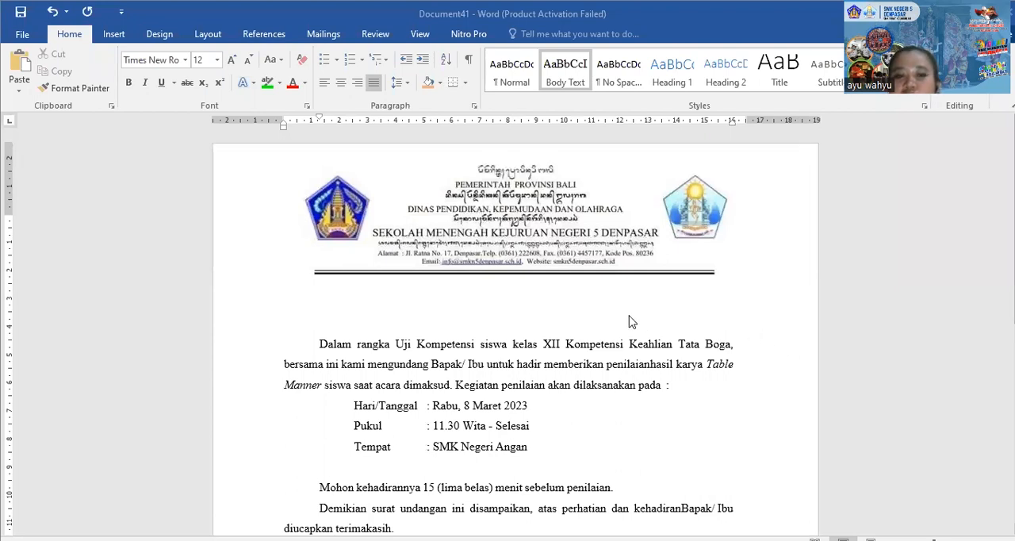
# Insert the missing space between "penilaian" and "hasil" in the opening paragraph
pyautogui.click(632, 321)
pyautogui.scroll(-3, 417, 329)
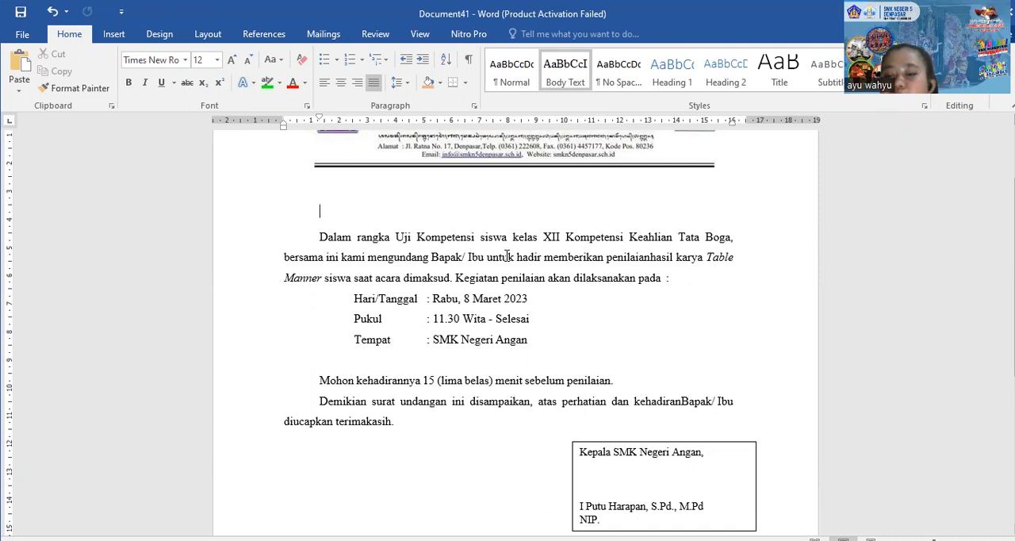
pyautogui.click(652, 257)
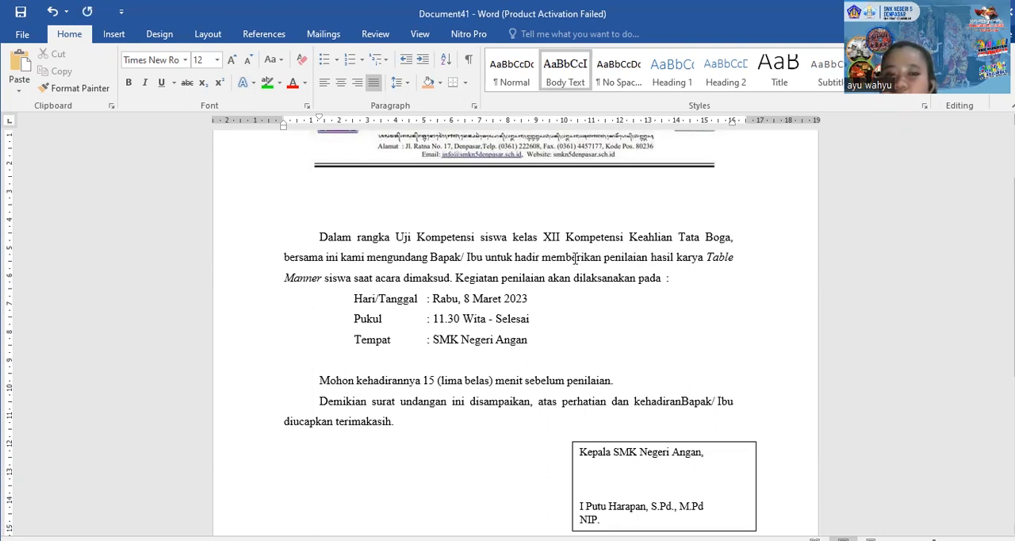
# Change the day and month in the Hari/Tanggal line to "8 Oktober"
pyautogui.click(479, 301)
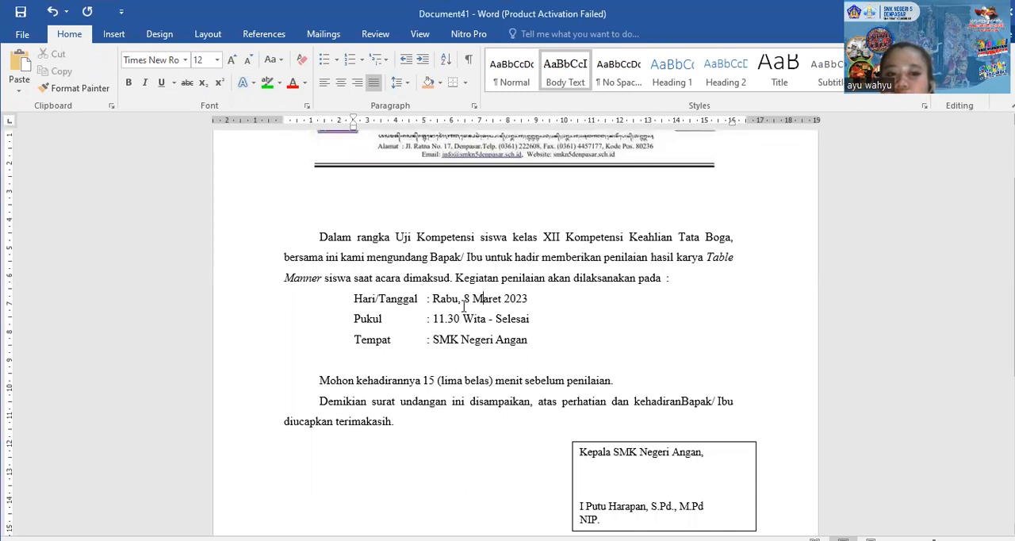
pyautogui.moveTo(463, 300); pyautogui.dragTo(499, 299)
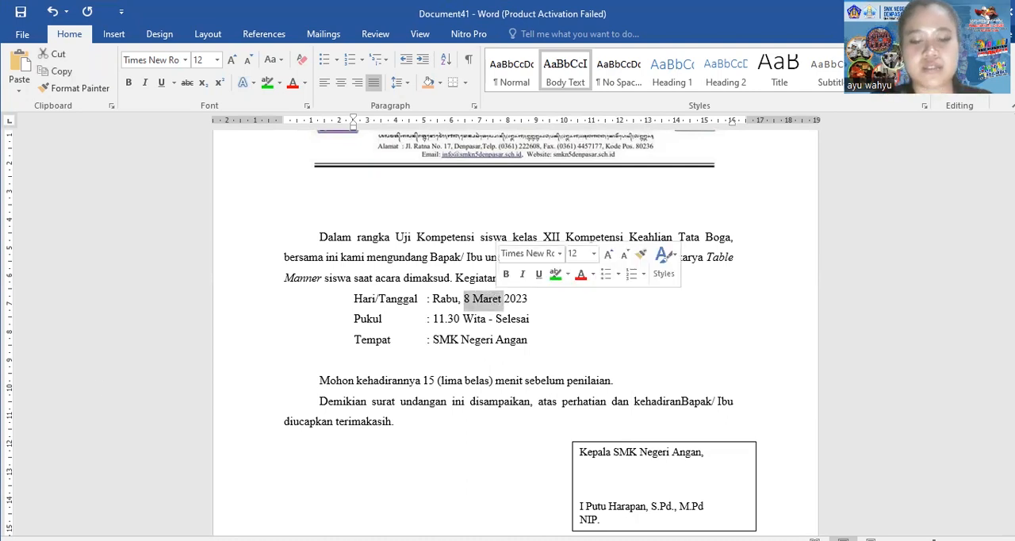
pyautogui.write('o')
pyautogui.press('BackSpace')
pyautogui.write('8 oK')
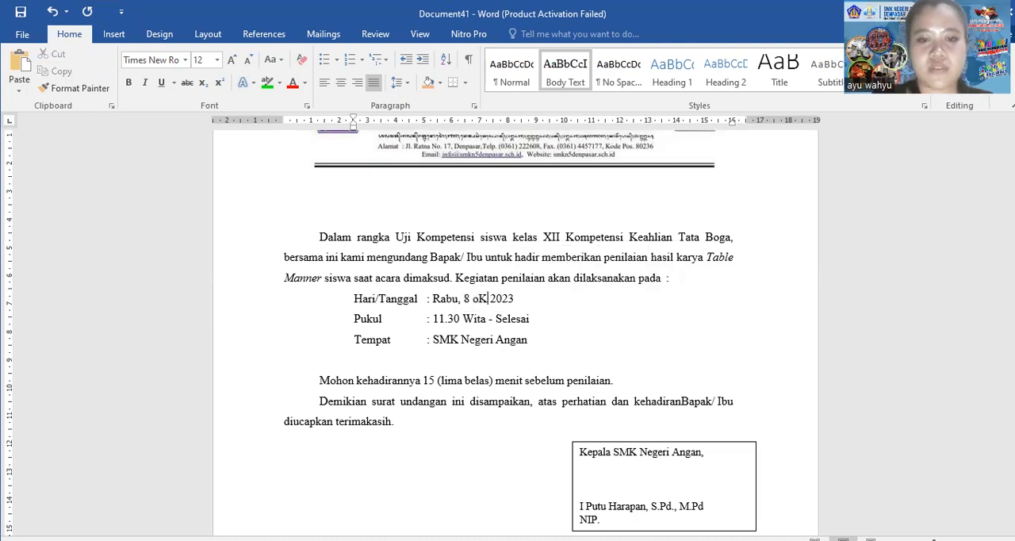
pyautogui.press('BackSpace')
pyautogui.press('BackSpace')
pyautogui.write('Oktober')
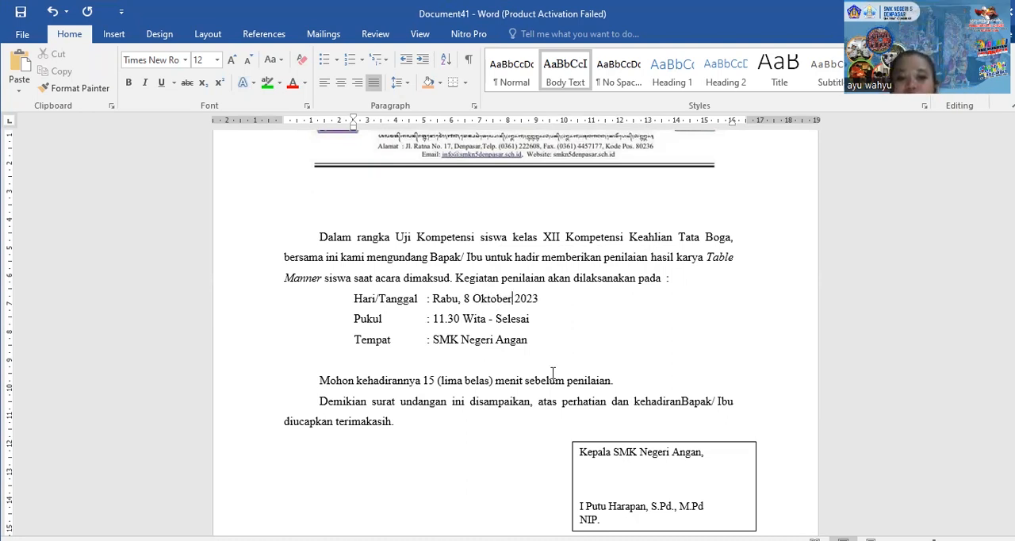
# Remove the outline from the text box holding the school head's signature block
pyautogui.scroll(-1, 496, 327)
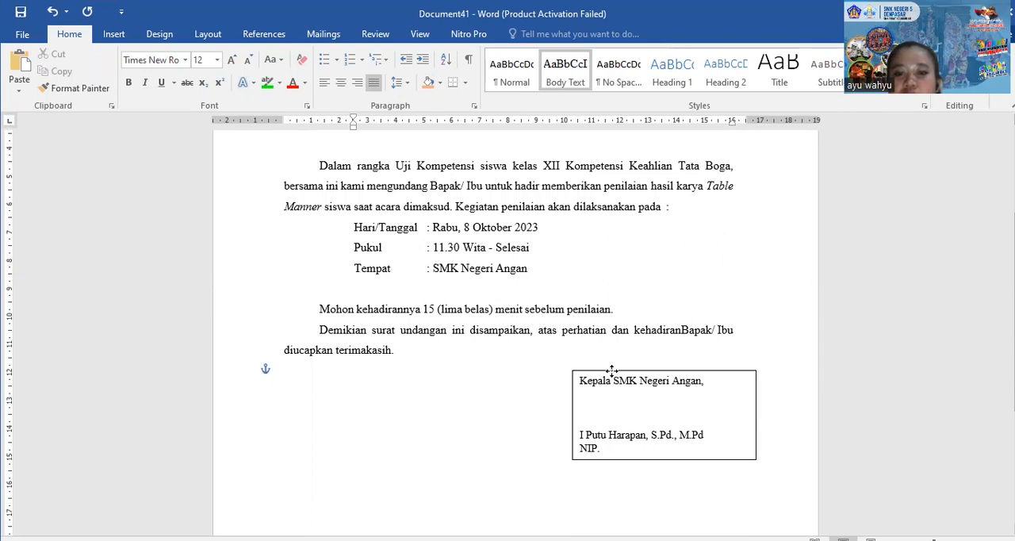
pyautogui.click(611, 379)
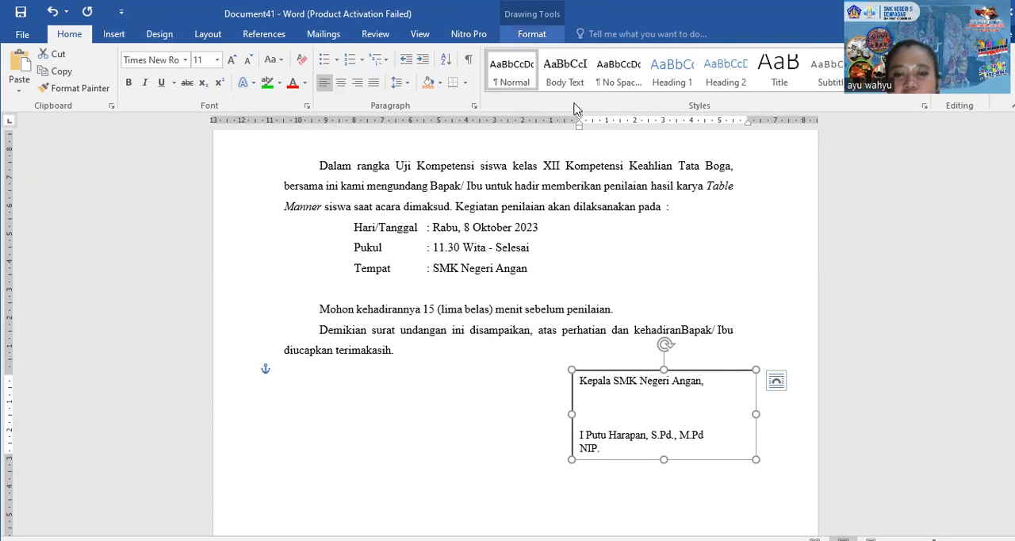
pyautogui.click(532, 34)
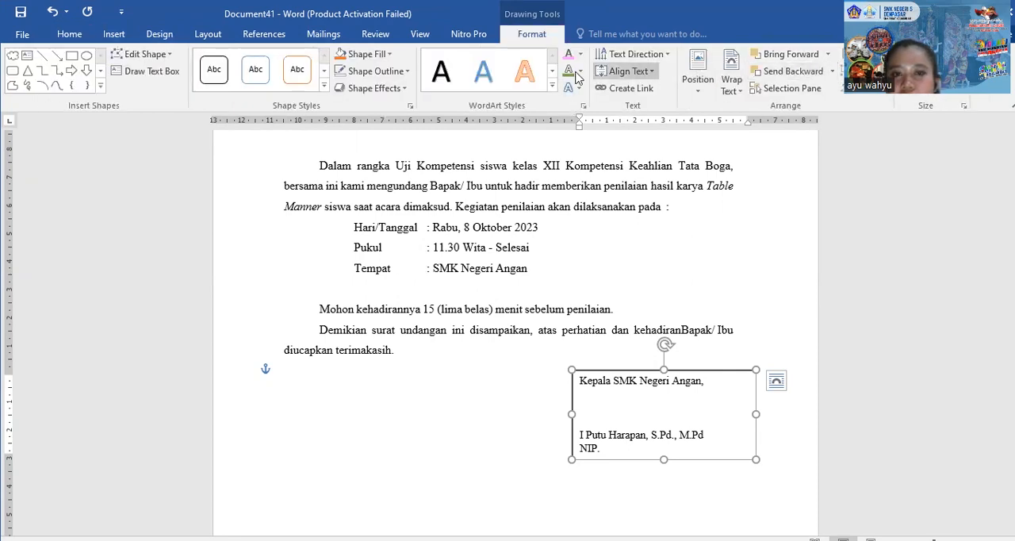
pyautogui.click(357, 73)
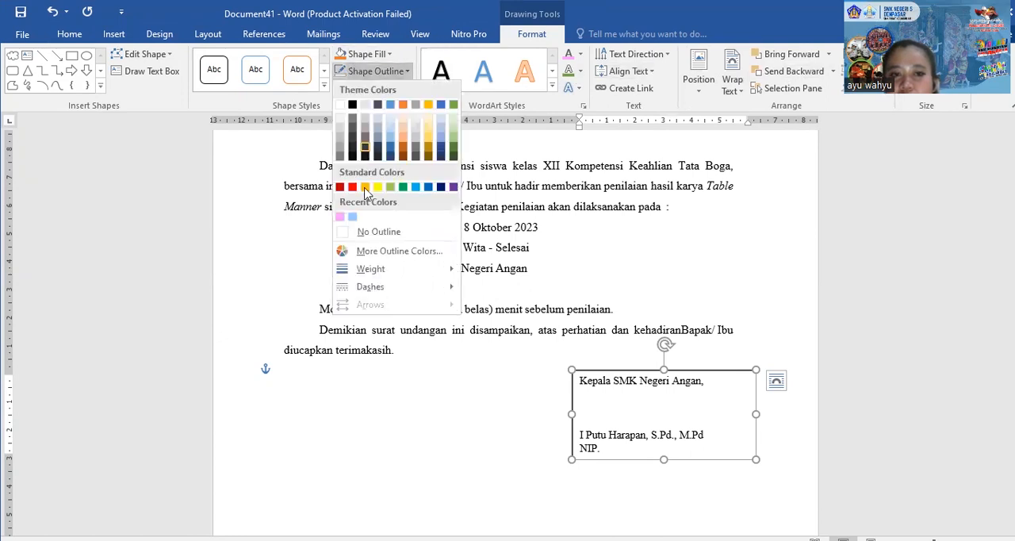
pyautogui.click(349, 234)
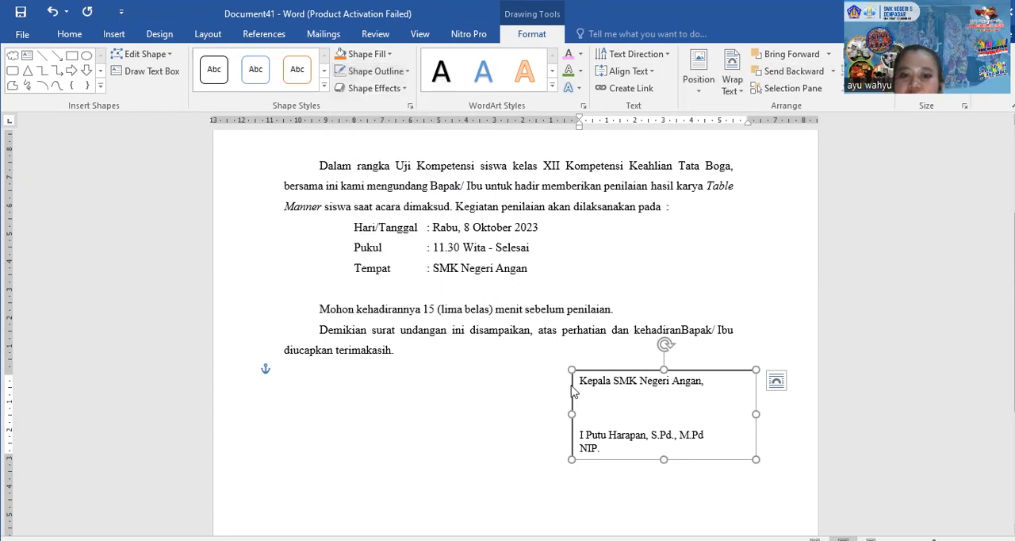
pyautogui.click(546, 407)
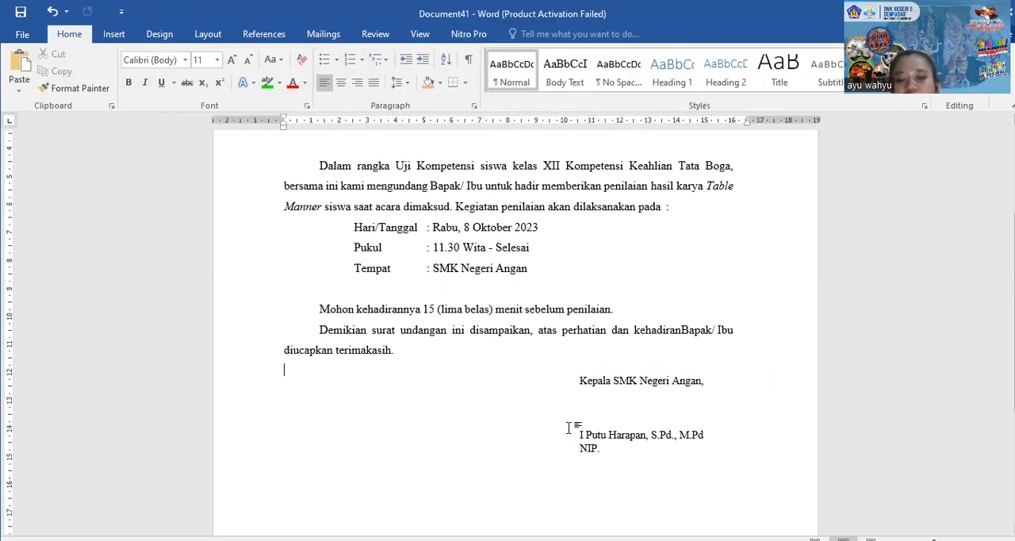
# Enter the letter date "Bali, 23 September 2023" on the line directly below the letterhead
pyautogui.scroll(3, 570, 426)
pyautogui.click(365, 226)
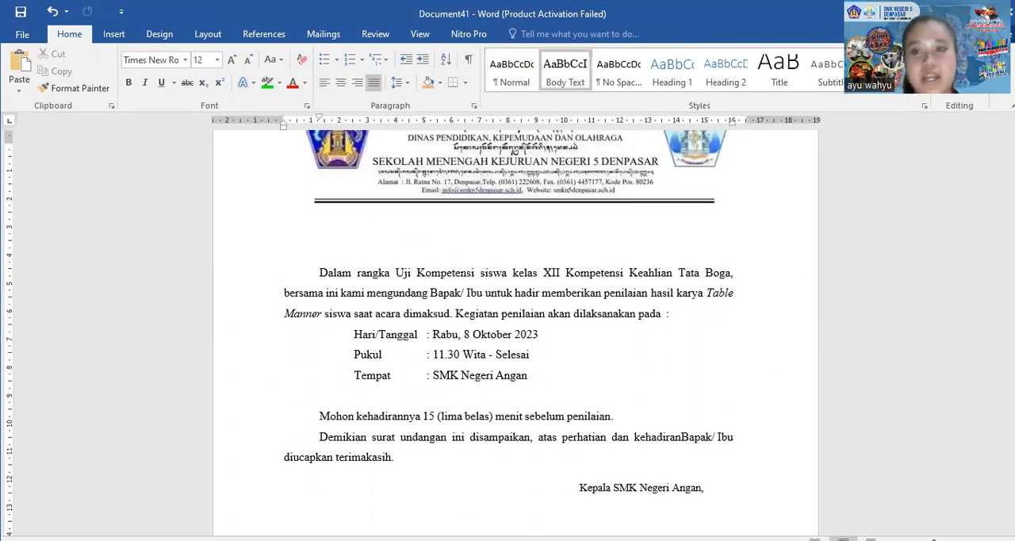
pyautogui.write('Bali')
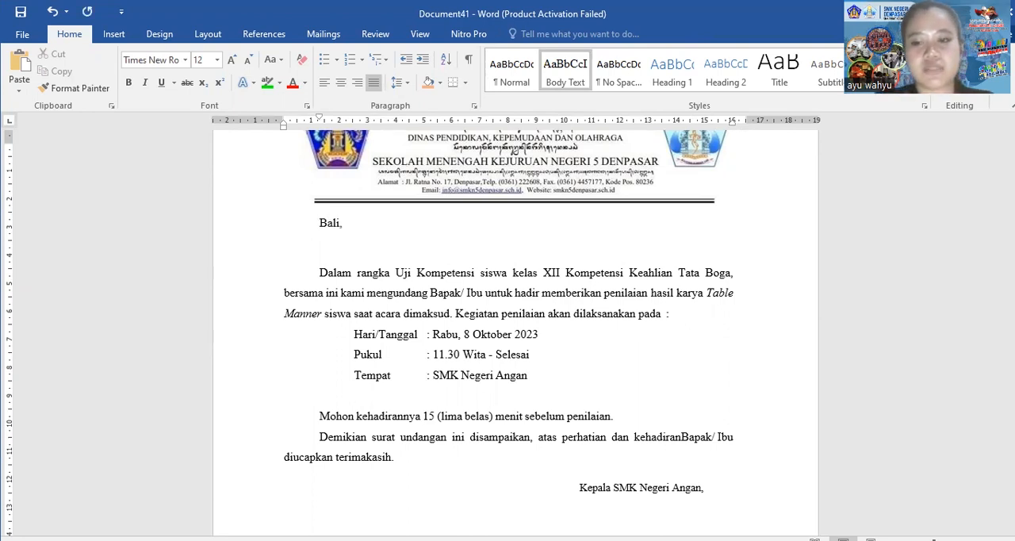
pyautogui.write(', 2 ')
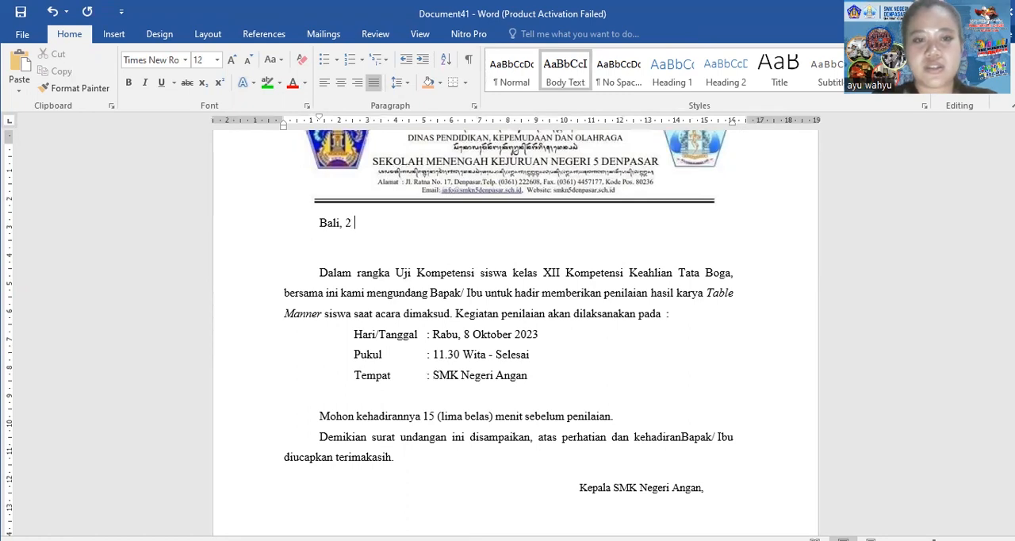
pyautogui.write('Se')
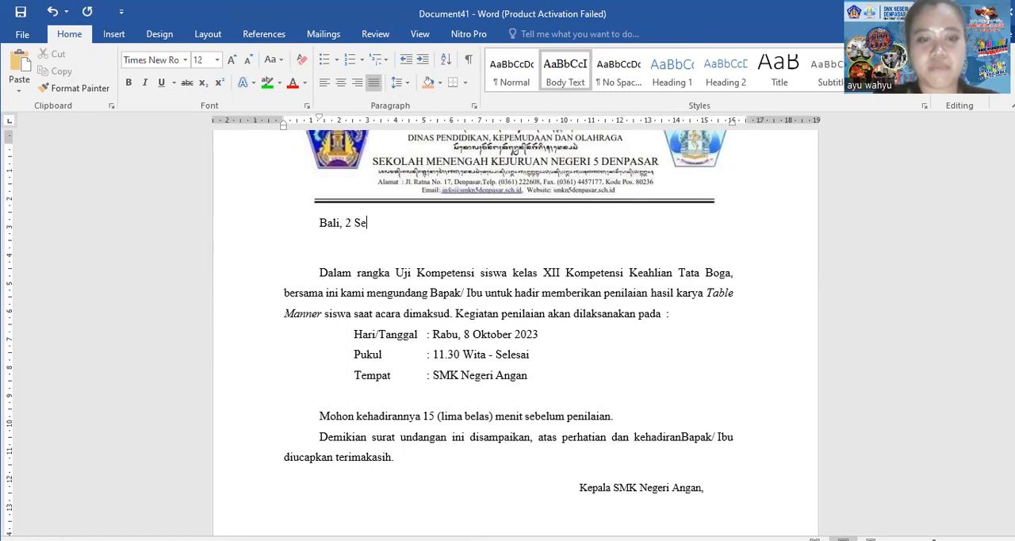
pyautogui.write('ptember')
pyautogui.press('Return')
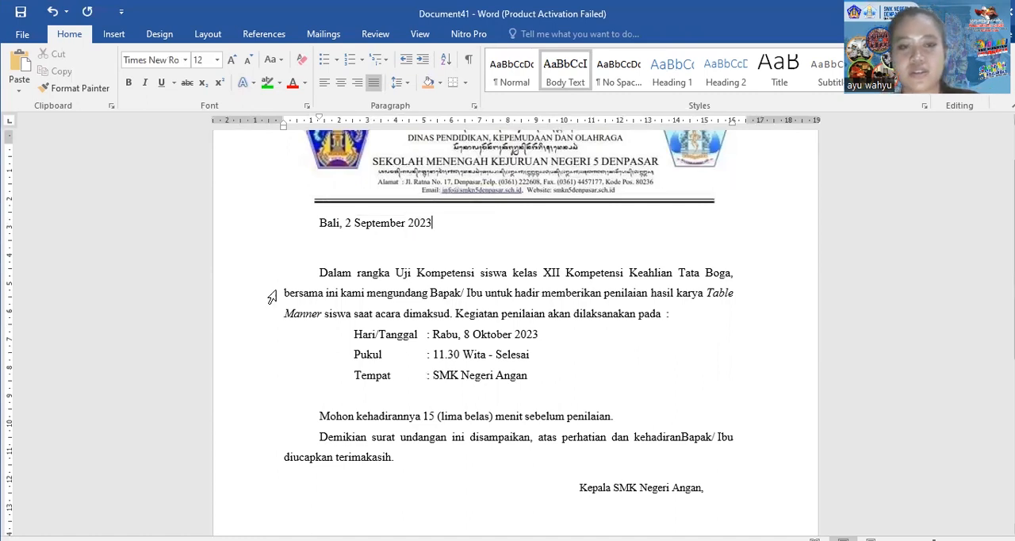
pyautogui.click(349, 223)
pyautogui.write('3')
# Indent the letter date line to about 11 cm on the ruler and add an empty line below it
pyautogui.moveTo(438, 226); pyautogui.dragTo(333, 236)
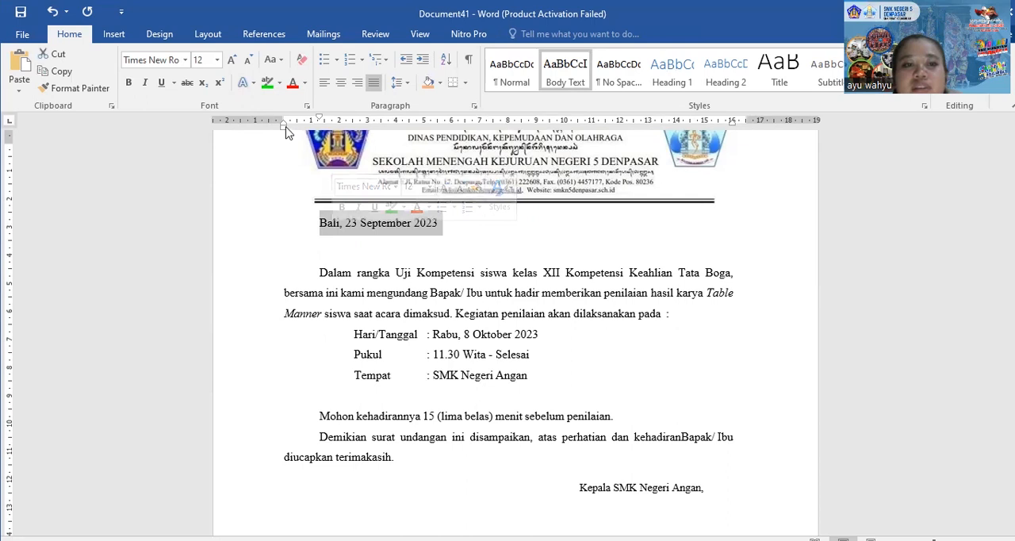
pyautogui.click(320, 225)
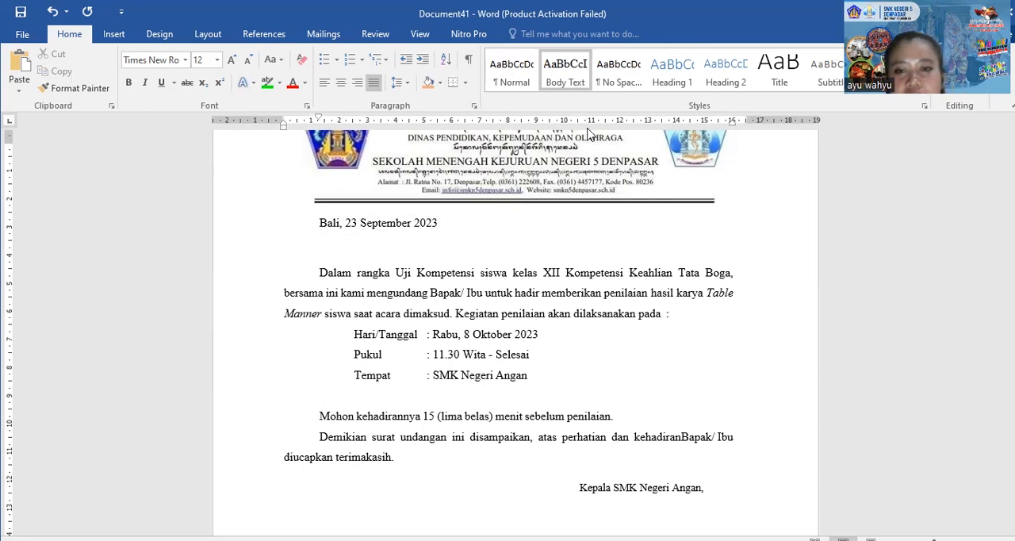
pyautogui.hotkey('ctrl', 'r')
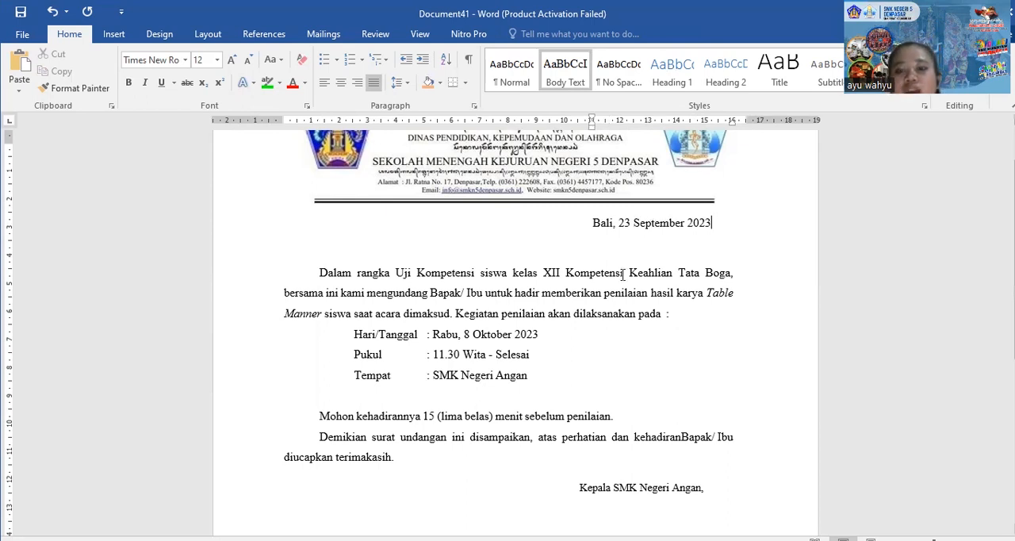
pyautogui.press('Return')
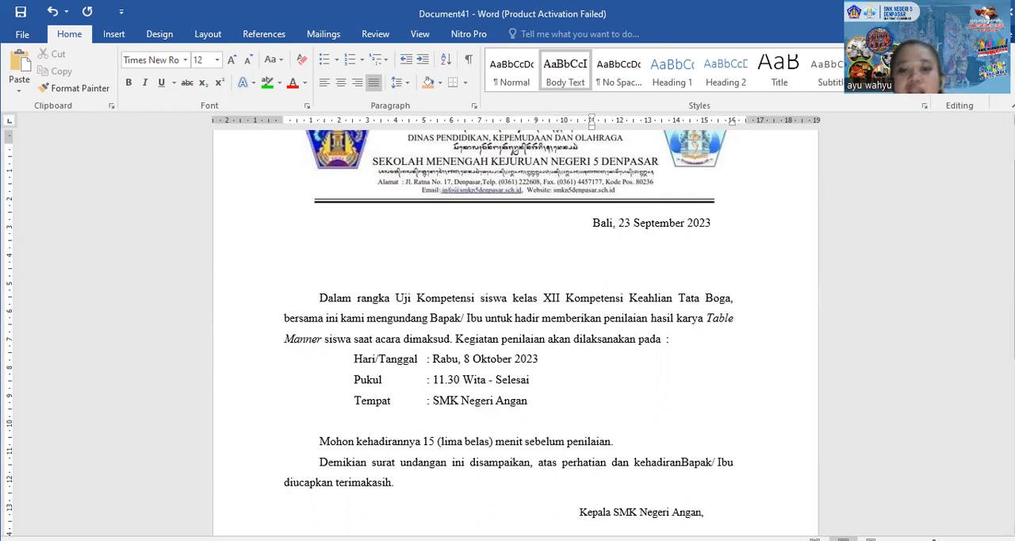
# Insert a Simple Text Box and place it directly below the letter date
pyautogui.scroll(-3, 593, 347)
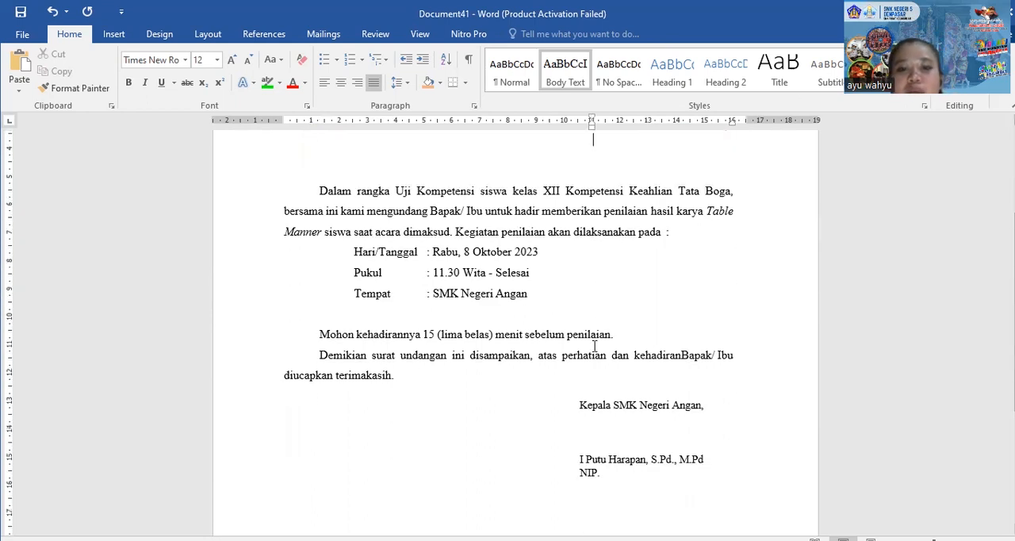
pyautogui.click(594, 407)
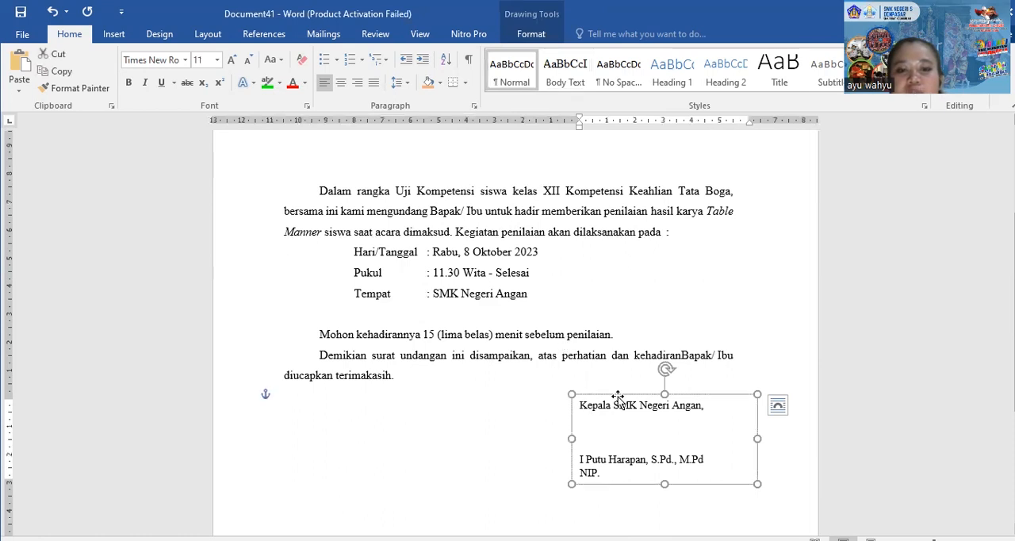
pyautogui.scroll(4, 614, 399)
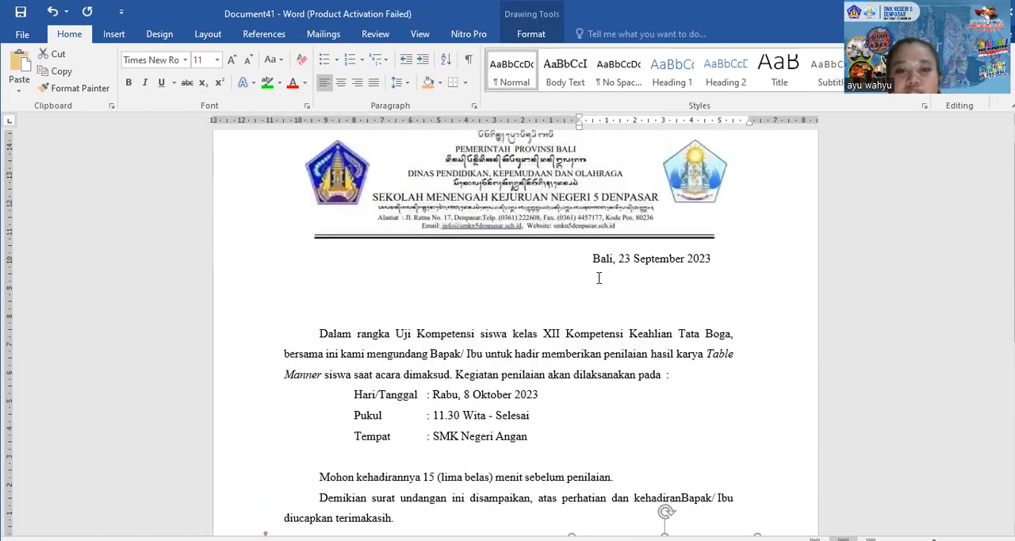
pyautogui.click(598, 278)
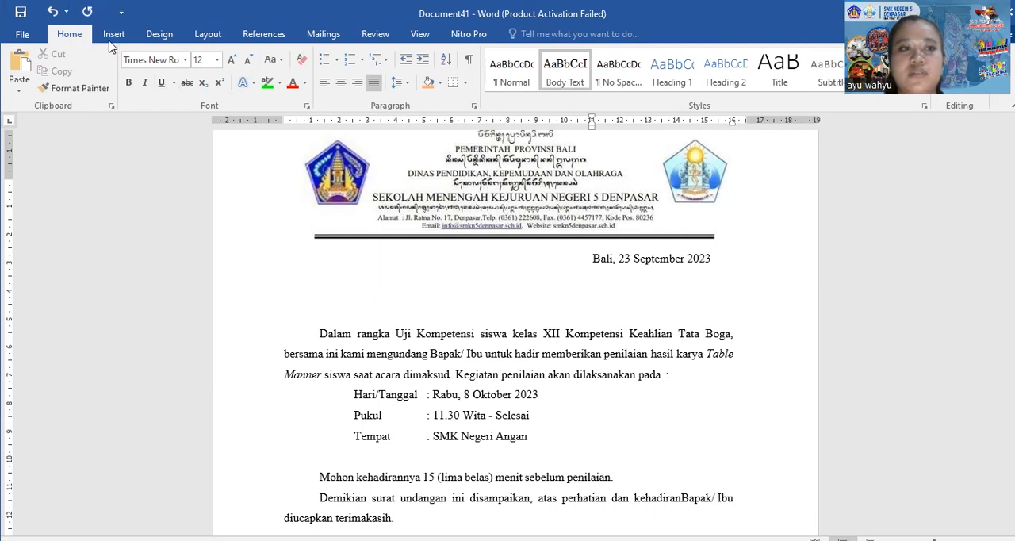
pyautogui.scroll(-1, 634, 86)
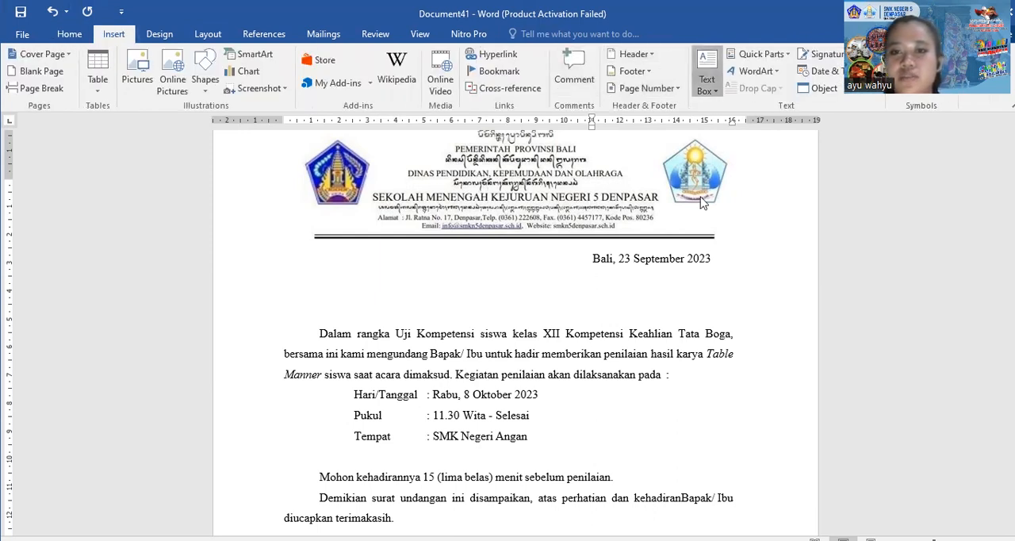
pyautogui.click(706, 82)
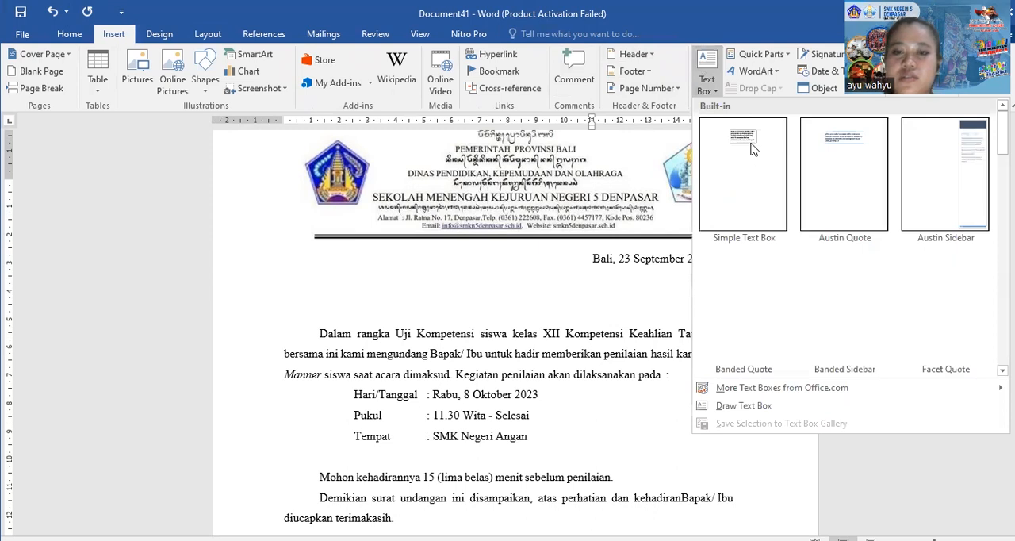
pyautogui.click(753, 149)
pyautogui.click(560, 285)
pyautogui.moveTo(561, 285); pyautogui.dragTo(675, 276)
pyautogui.scroll(-3, 481, 284)
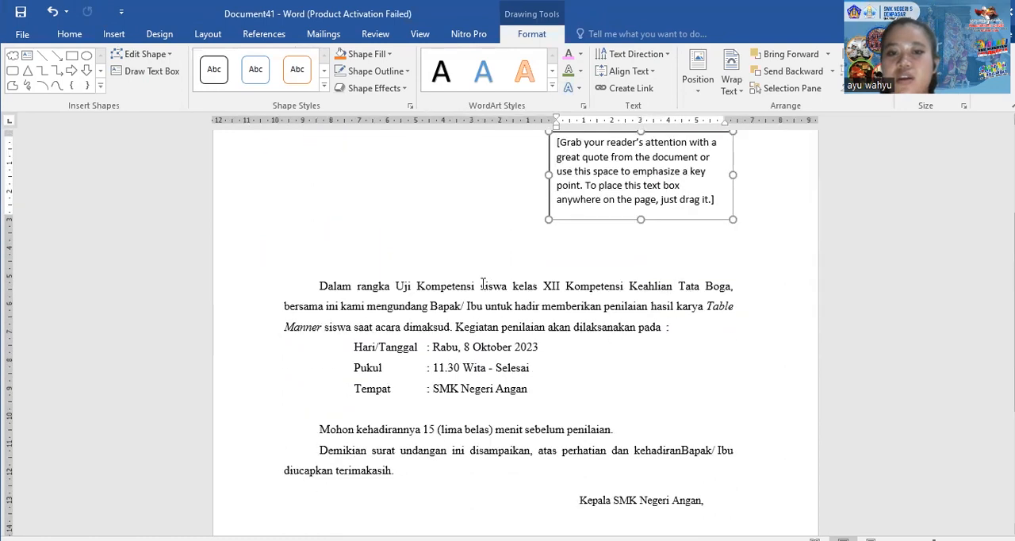
pyautogui.click(410, 224)
# Remove the outline from the new text box below the letter date
pyautogui.scroll(2, 443, 258)
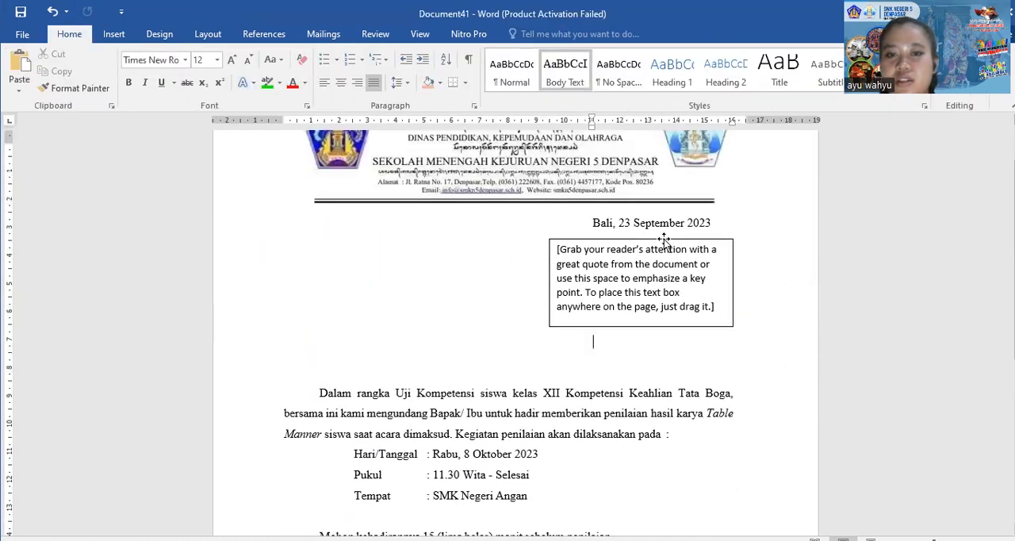
pyautogui.click(664, 239)
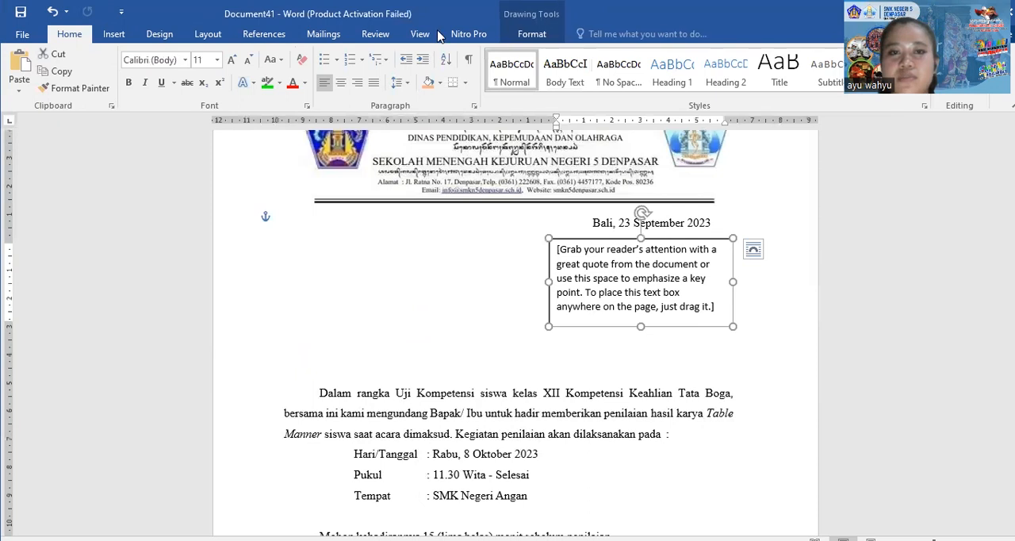
pyautogui.click(532, 33)
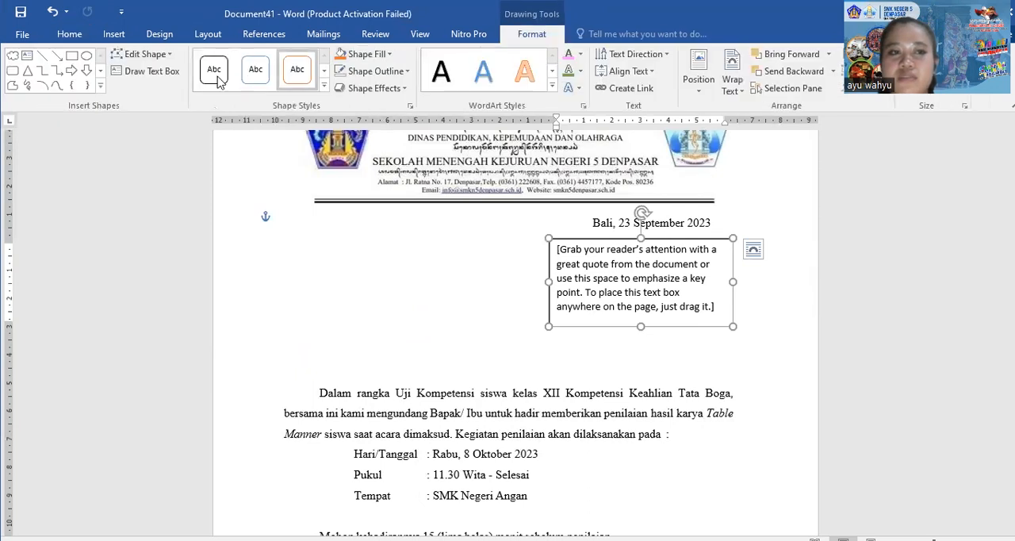
pyautogui.click(359, 73)
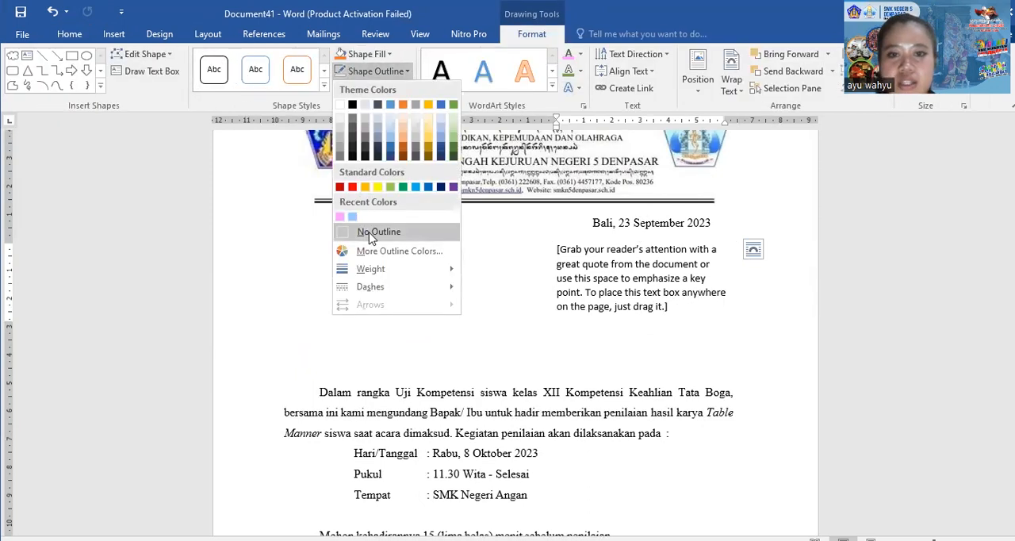
pyautogui.click(379, 230)
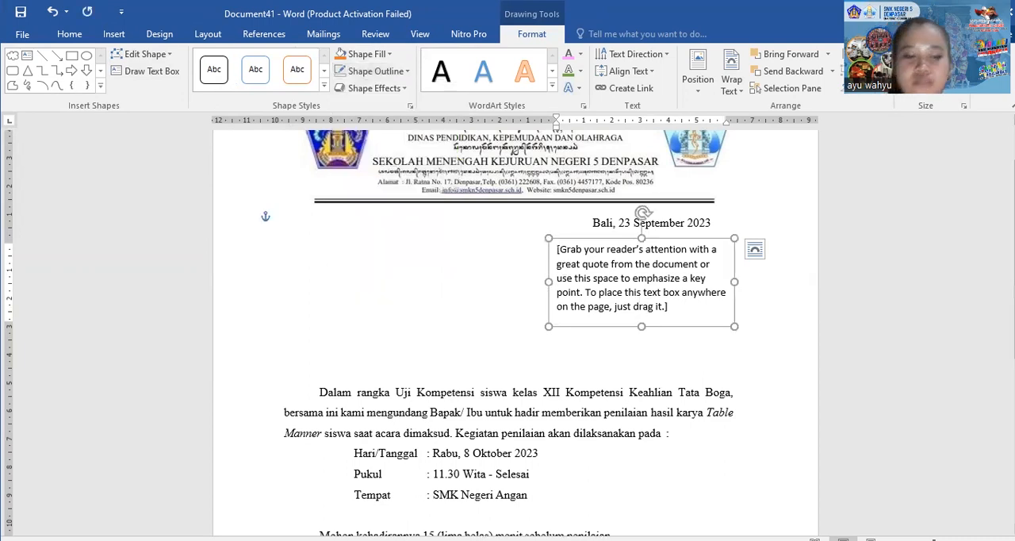
# Replace the placeholder text in the text box below the letter date with "Kepada" and start a second line
pyautogui.click(565, 251)
pyautogui.click(556, 237)
pyautogui.write('Yth')
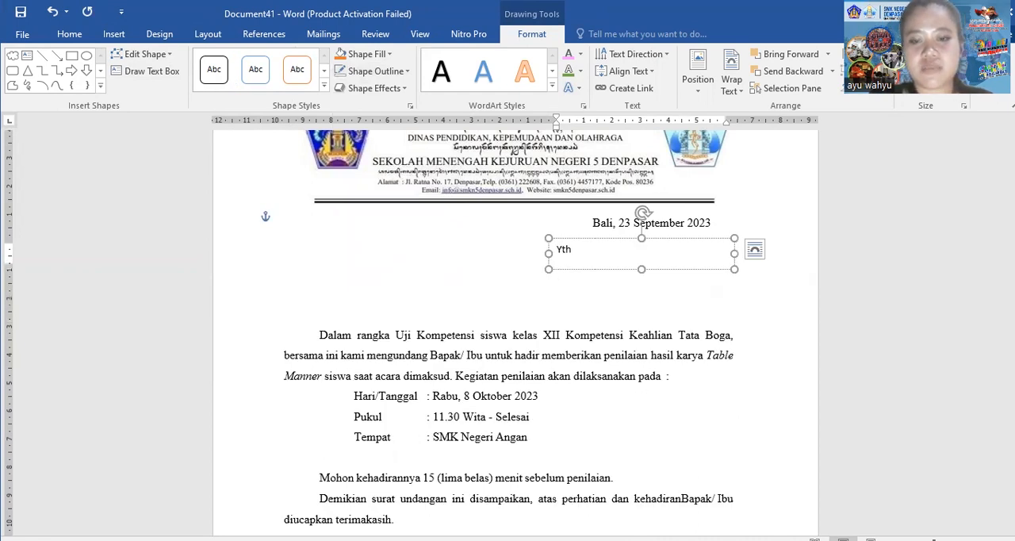
pyautogui.press('BackSpace')
pyautogui.press('BackSpace')
pyautogui.press('BackSpace')
pyautogui.write('Kepada')
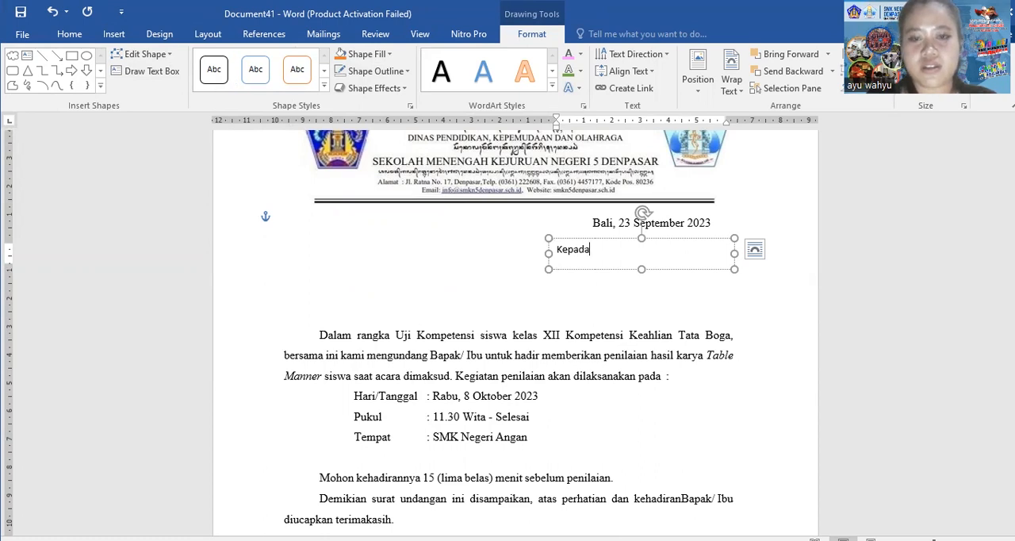
pyautogui.press('Return')
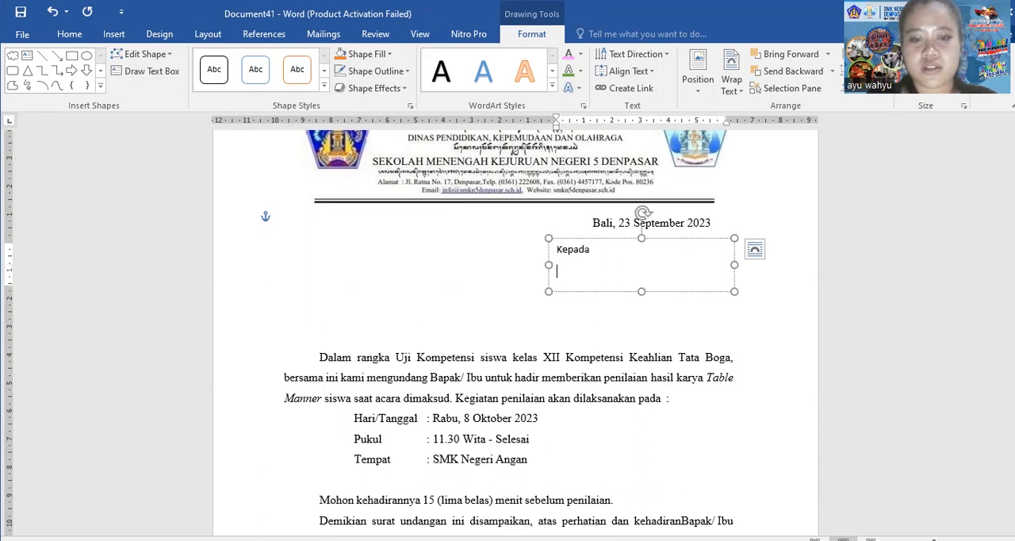
# Enter "Yth. Bapak/ Ibu General Manager" as the second line of the recipient block and add a new line below it
pyautogui.write('Yth')
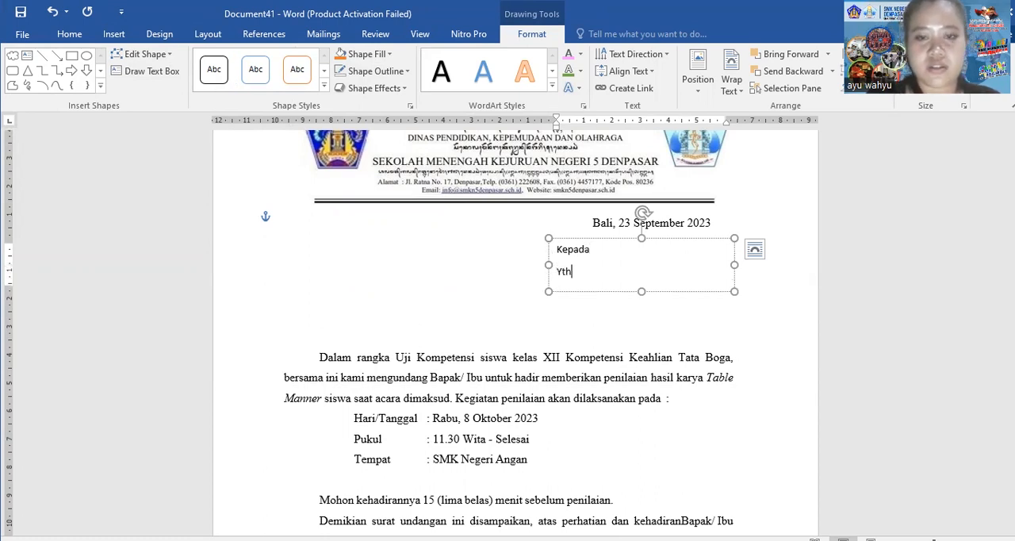
pyautogui.write('. Ba')
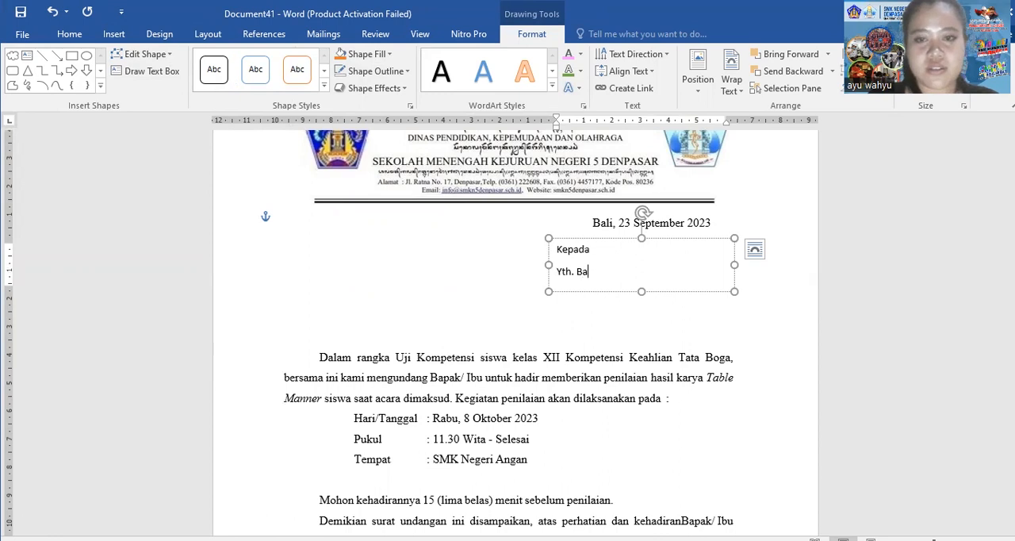
pyautogui.write('pak')
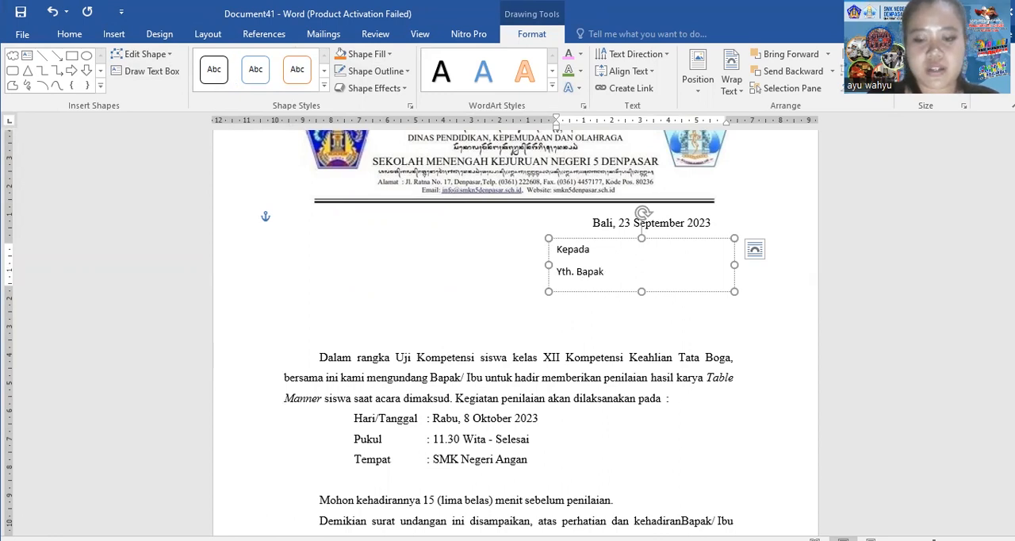
pyautogui.write('/ Ibu ')
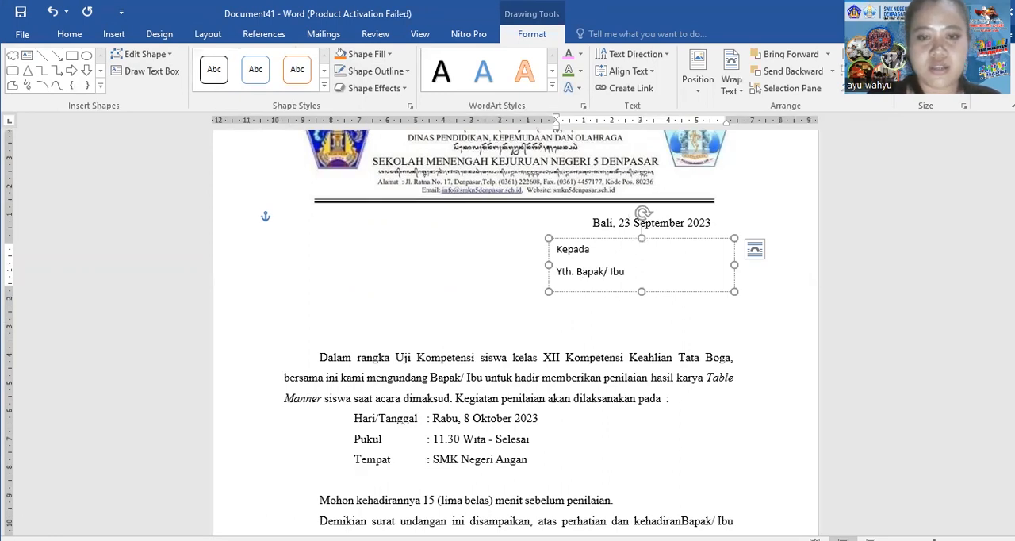
pyautogui.write('General Manager')
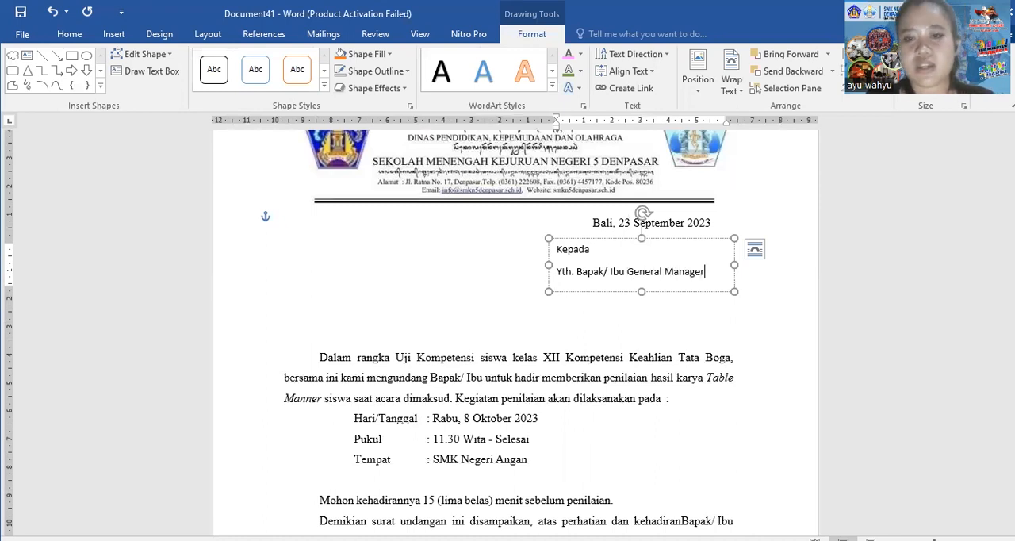
pyautogui.press('Return')
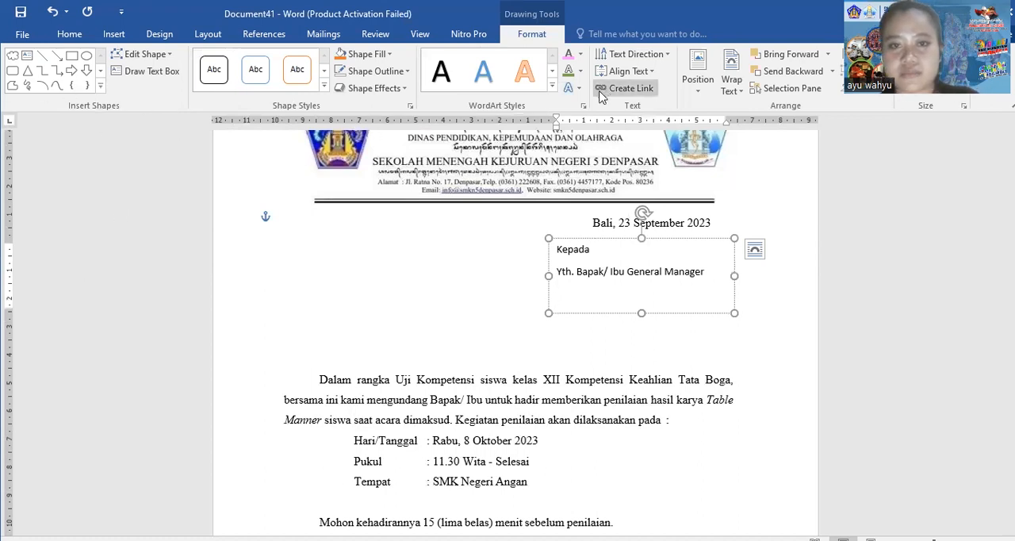
# Indent the empty third line of the recipient block by about 0.75 cm and enlarge the text box slightly in width and height
pyautogui.moveTo(555, 126); pyautogui.dragTo(577, 133)
pyautogui.moveTo(734, 277); pyautogui.dragTo(768, 277)
pyautogui.moveTo(658, 316); pyautogui.dragTo(659, 324)
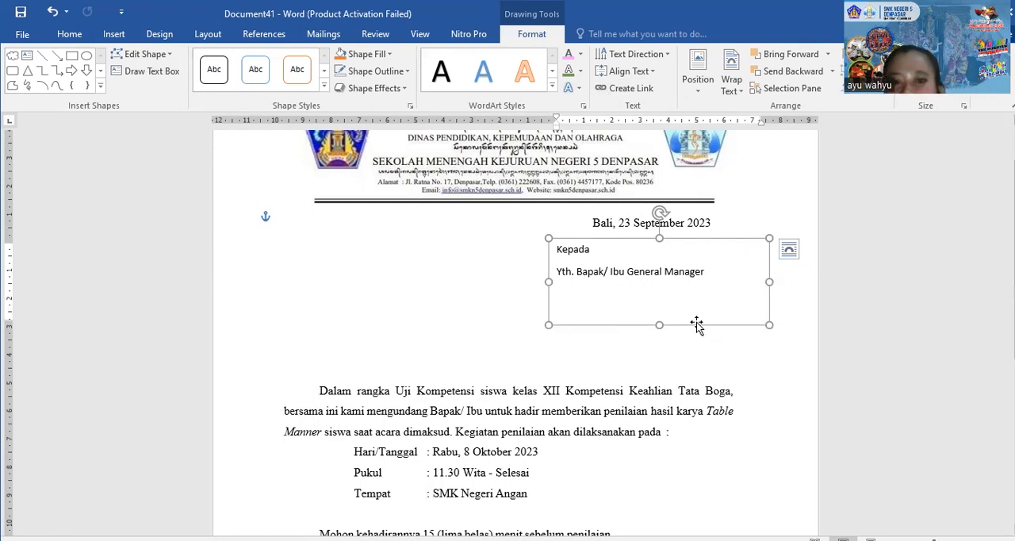
# Leave the indented third line of the recipient block blank and enter "di-" on the line below it
pyautogui.click(599, 296)
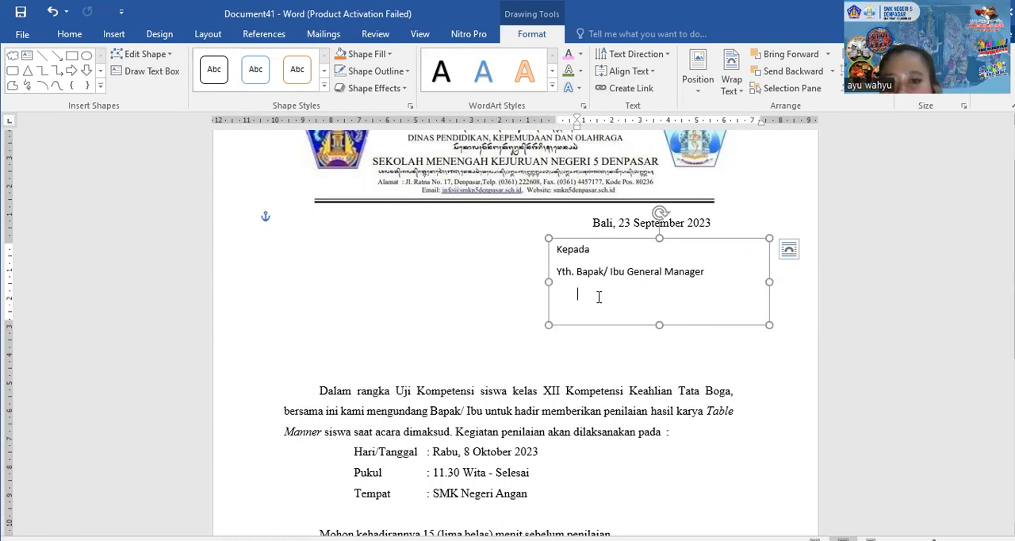
pyautogui.press('Return')
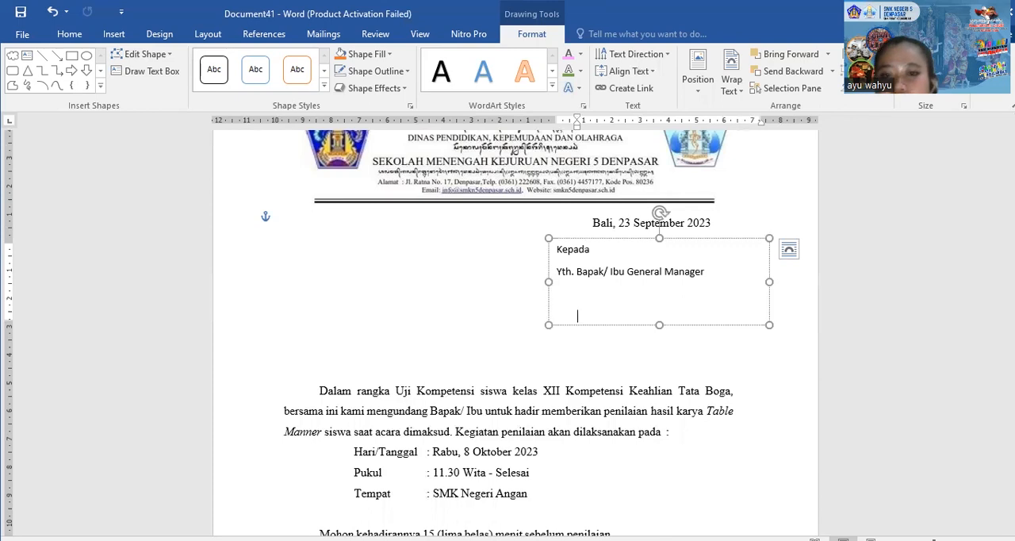
pyautogui.write('di')
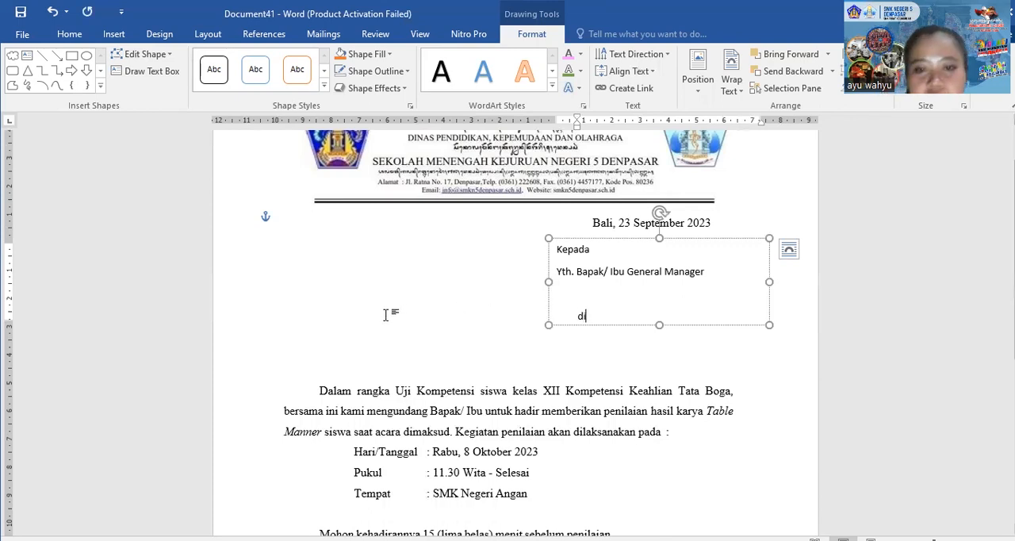
pyautogui.write('-')
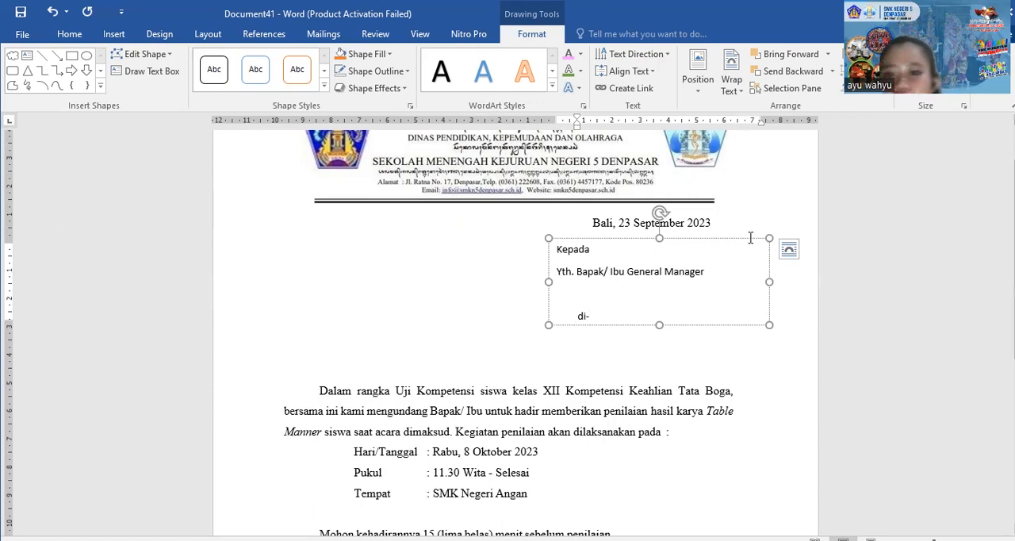
# Remove the space after paragraphs in the recipient block's text and set its line spacing to 1.15
pyautogui.moveTo(658, 324); pyautogui.dragTo(555, 242)
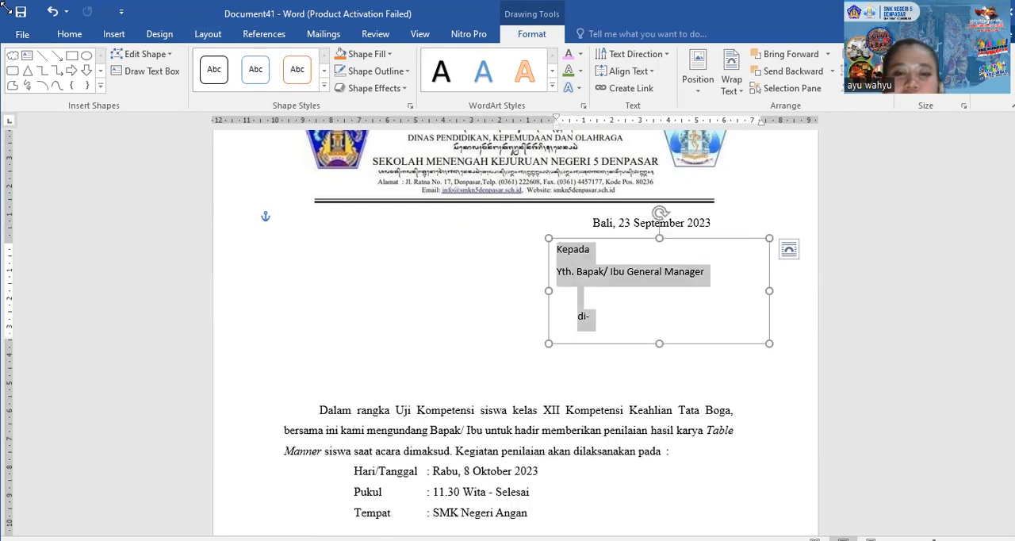
pyautogui.click(69, 34)
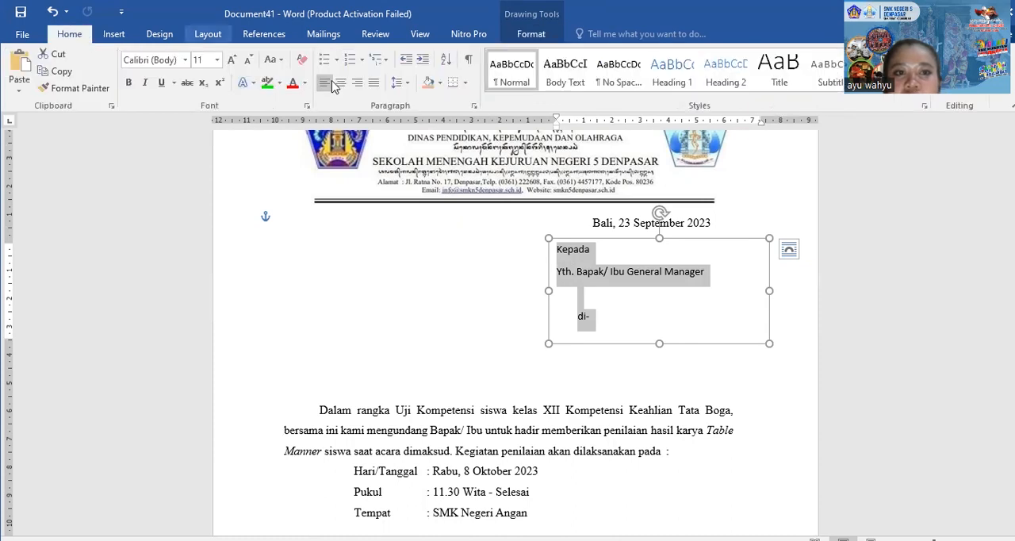
pyautogui.click(399, 84)
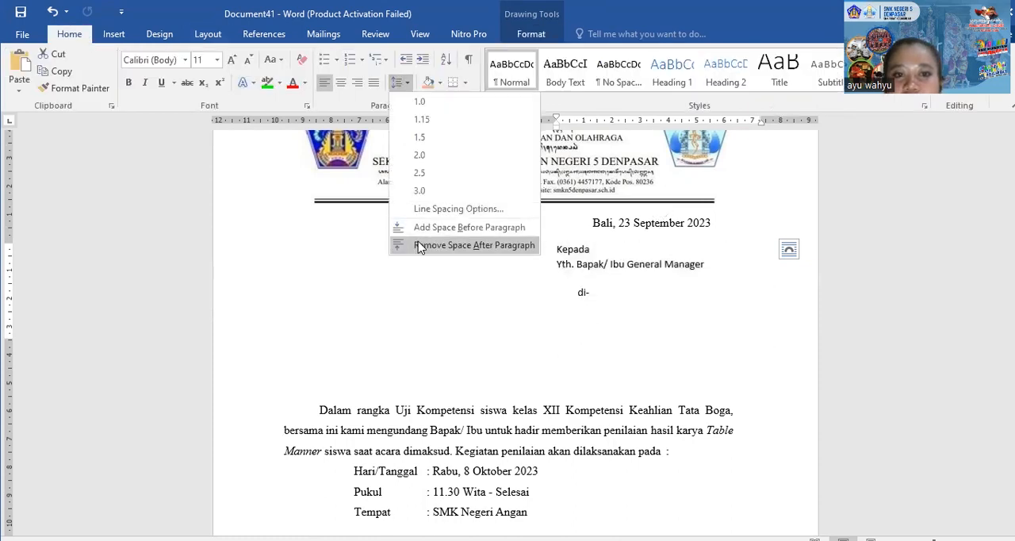
pyautogui.click(420, 246)
pyautogui.click(399, 84)
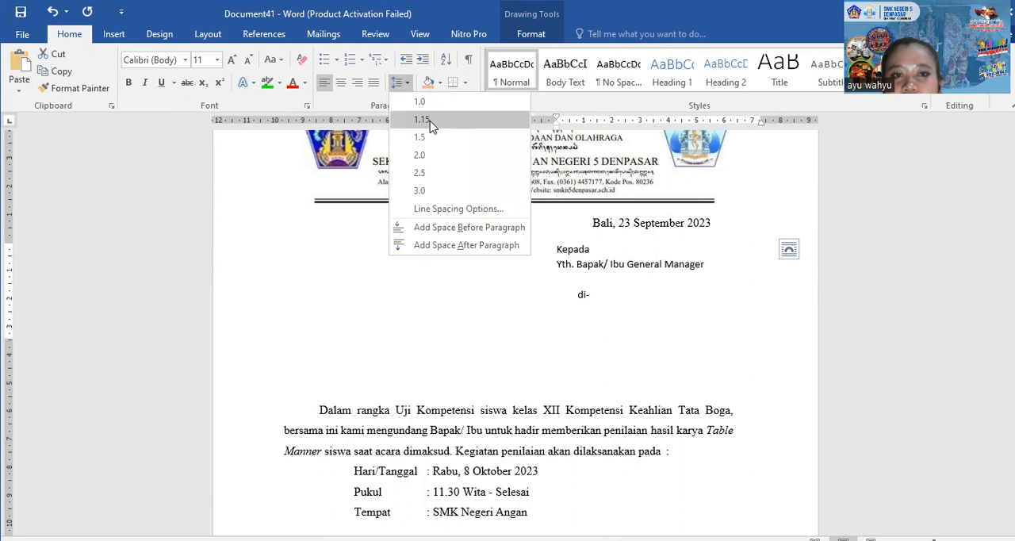
pyautogui.click(422, 120)
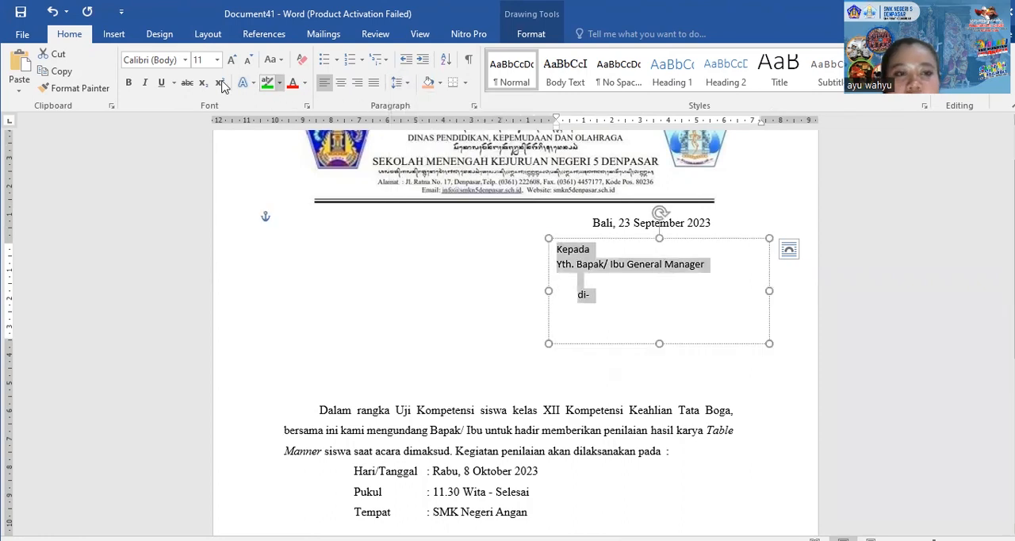
# Set the recipient block's selected text to Times New Roman, size 12
pyautogui.click(168, 59)
pyautogui.write('Times New Ro')
pyautogui.press('Return')
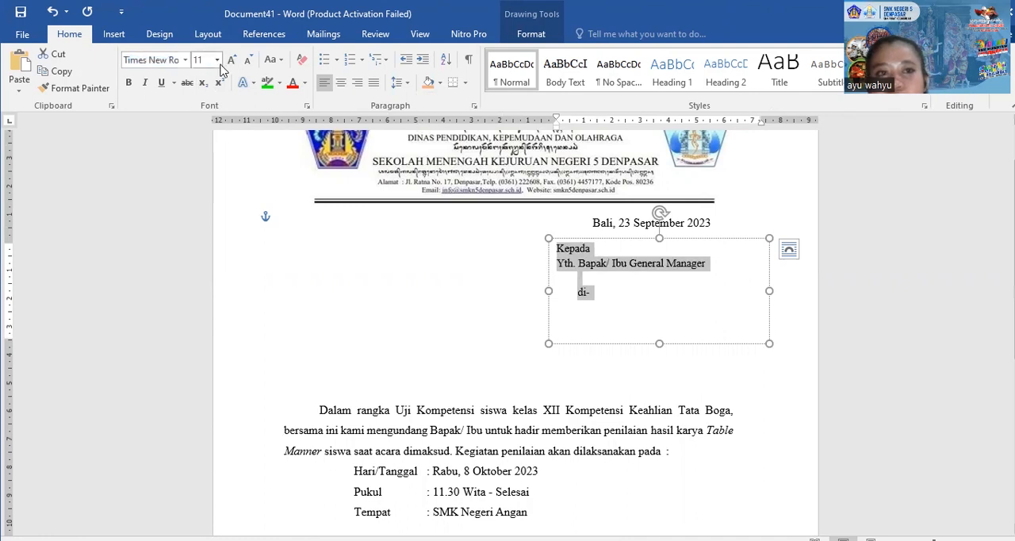
pyautogui.click(231, 61)
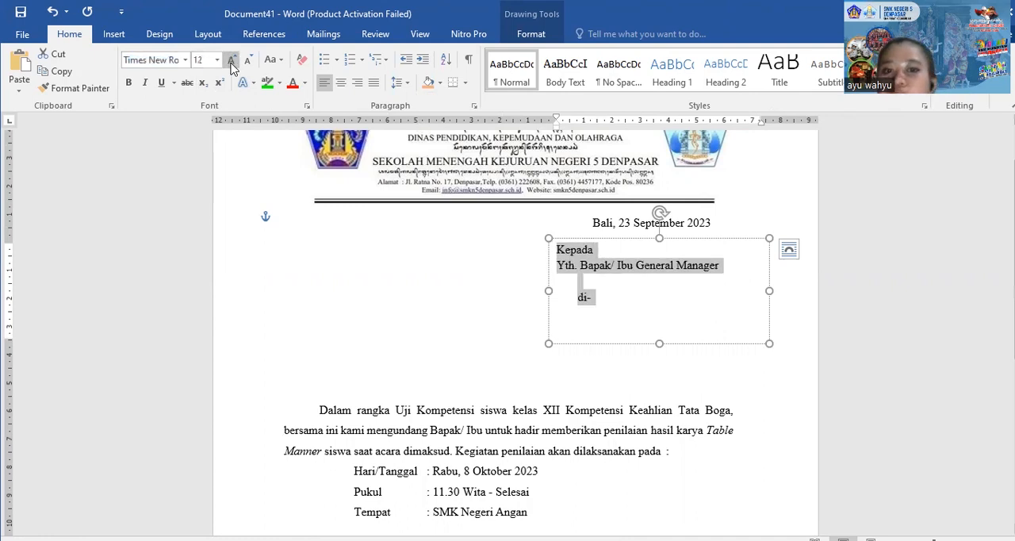
# Set the empty line below "di-" in the recipient block to Times New Roman, size 12
pyautogui.click(600, 309)
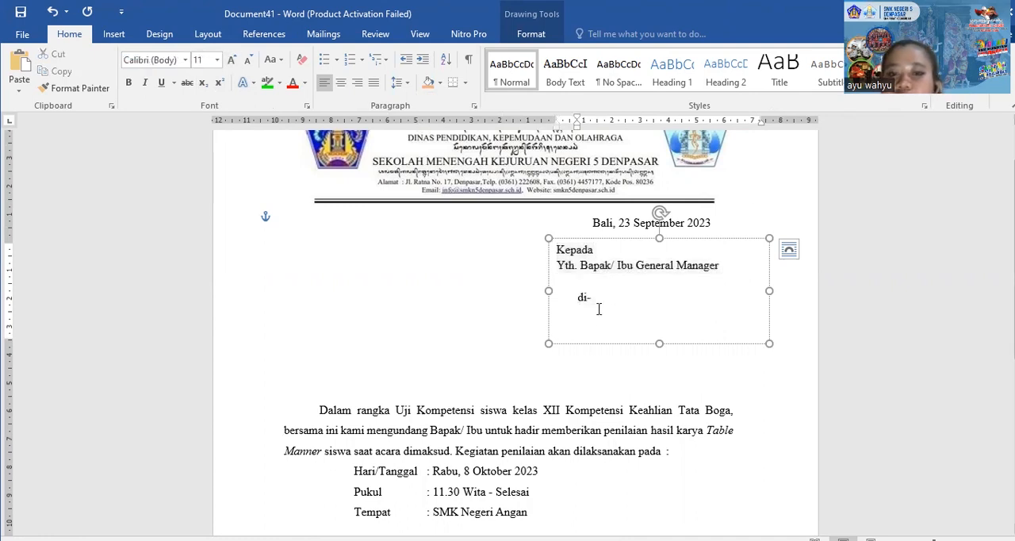
pyautogui.click(153, 62)
pyautogui.write('Times New Ro')
pyautogui.press('Return')
pyautogui.click(231, 61)
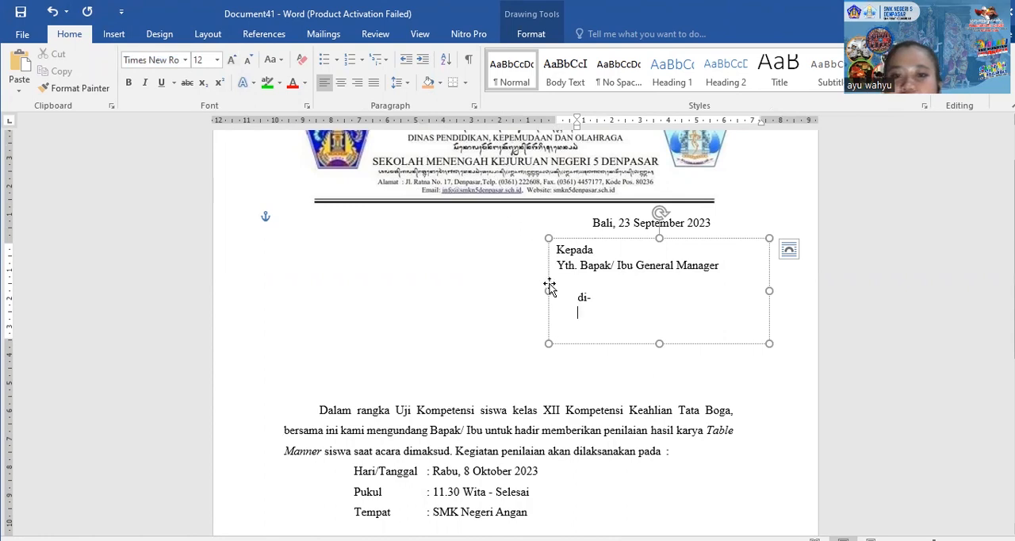
# Widen the recipient text box almost to the page's right edge and shift it slightly to the right
pyautogui.moveTo(768, 290); pyautogui.dragTo(807, 291)
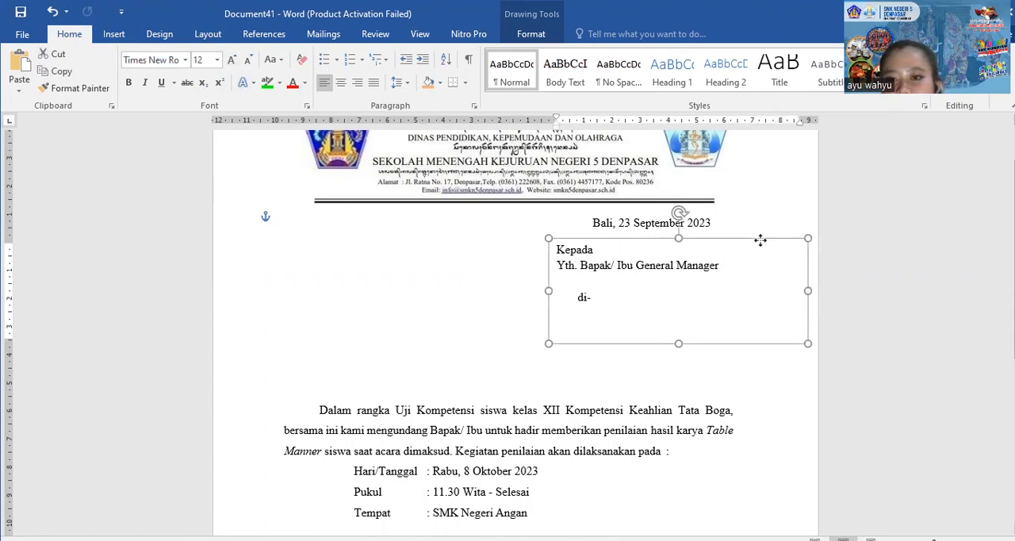
pyautogui.moveTo(759, 238); pyautogui.dragTo(764, 237)
pyautogui.moveTo(811, 290); pyautogui.dragTo(803, 290)
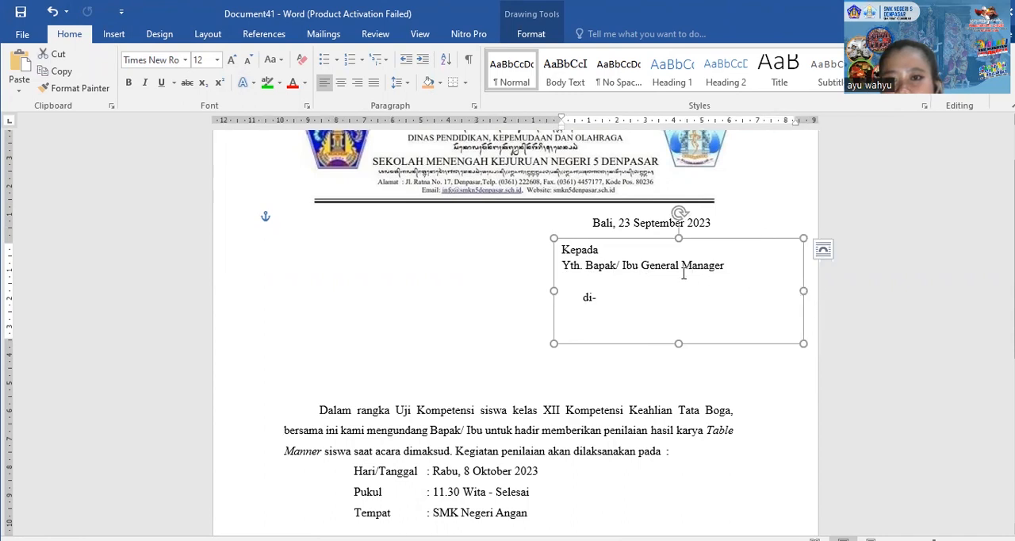
# Move the letter date's indent to about 10 cm on the ruler to line the date up with the recipient block
pyautogui.click(591, 225)
pyautogui.moveTo(591, 126); pyautogui.dragTo(558, 128)
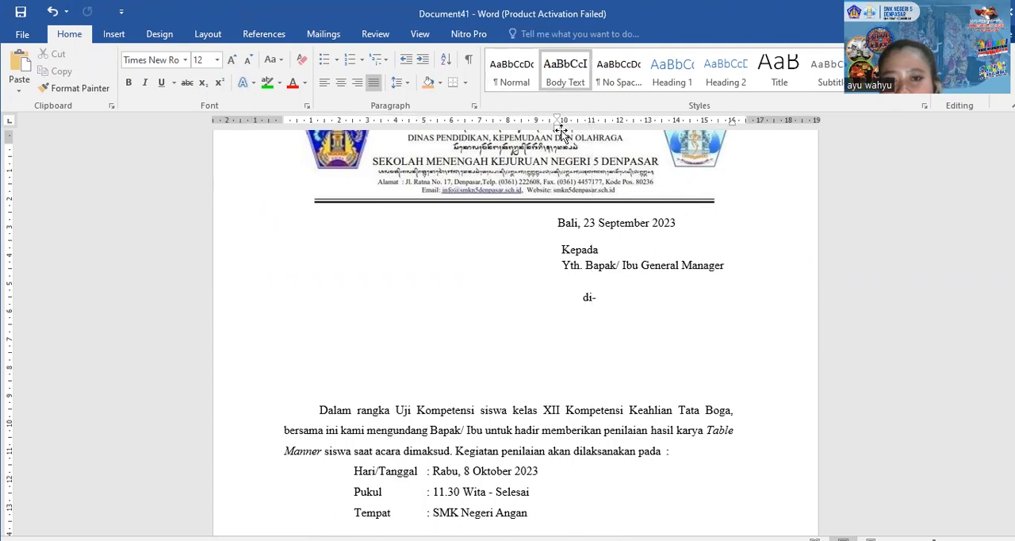
pyautogui.hotkey('ctrl', 'z')
pyautogui.click(563, 313)
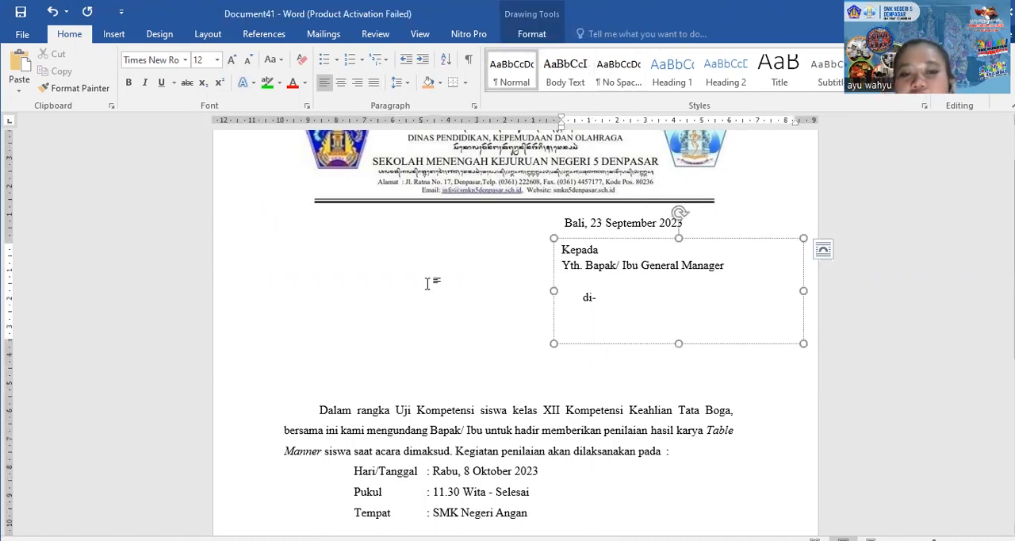
# Place the insertion point on the blank line above "di-" in the recipient block and bring up the mail merge commands
pyautogui.scroll(-5, 426, 283)
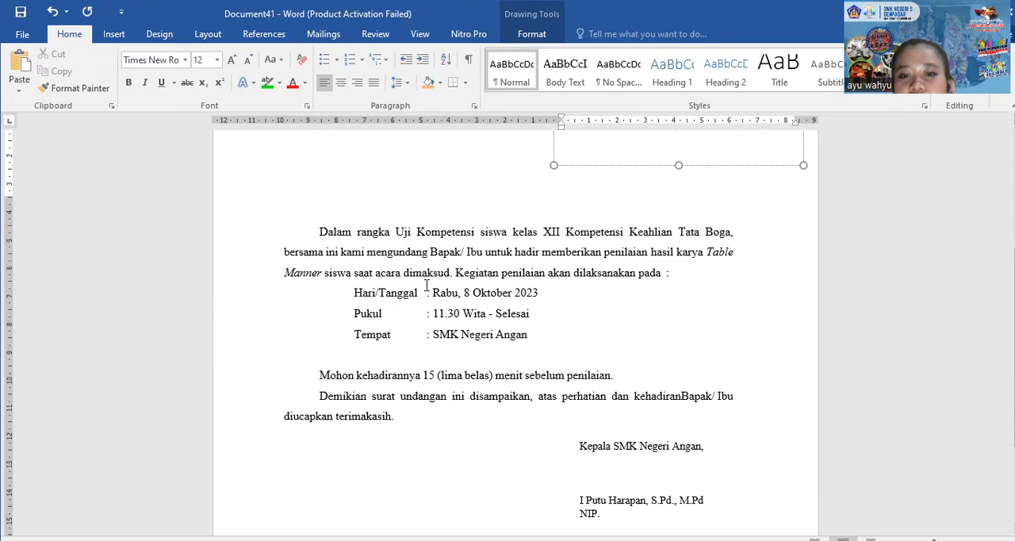
pyautogui.scroll(4, 425, 285)
pyautogui.click(580, 251)
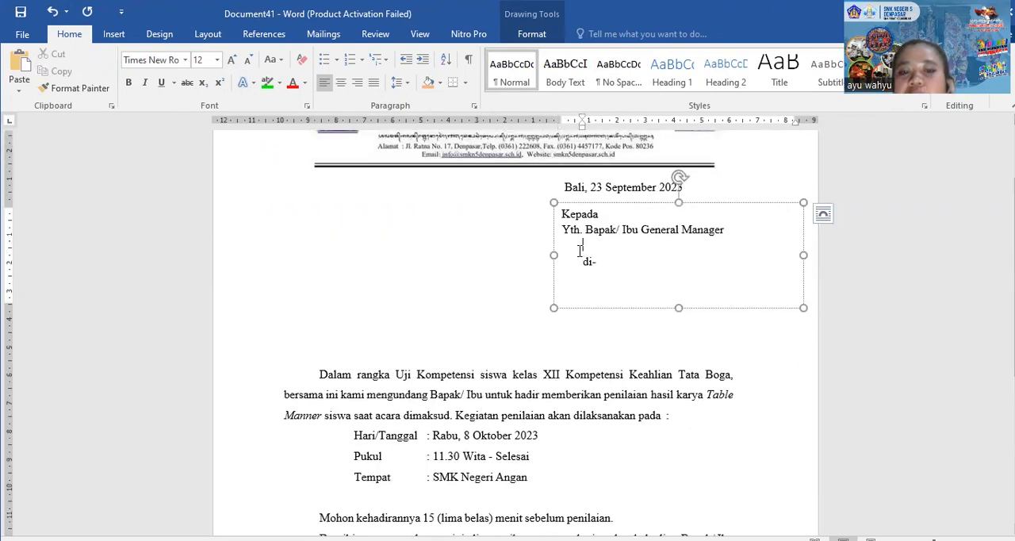
pyautogui.click(315, 36)
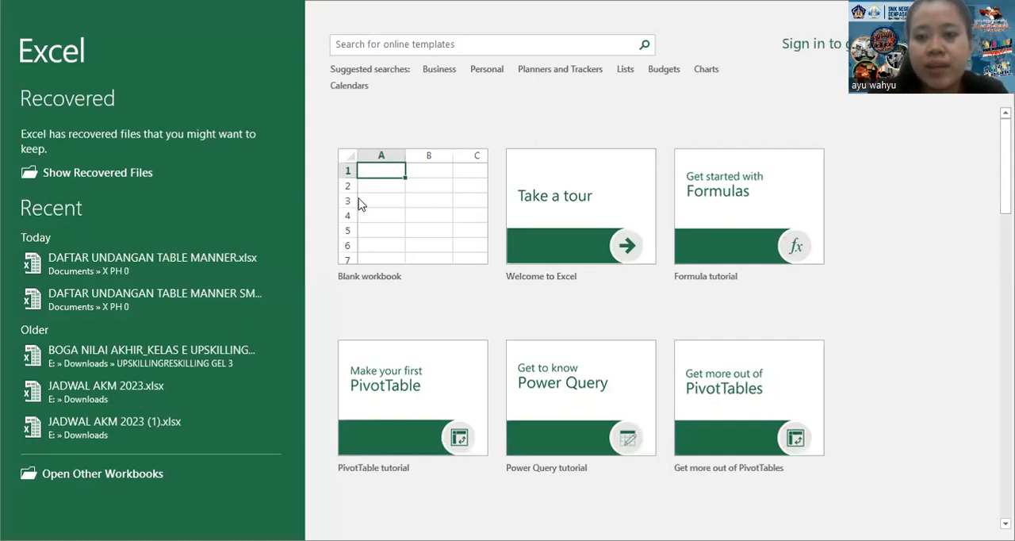
# In Excel, create a blank workbook and enter the row 1 headers NO, NAMA HOTEL and ALAMAT HOTEL
pyautogui.click(398, 224)
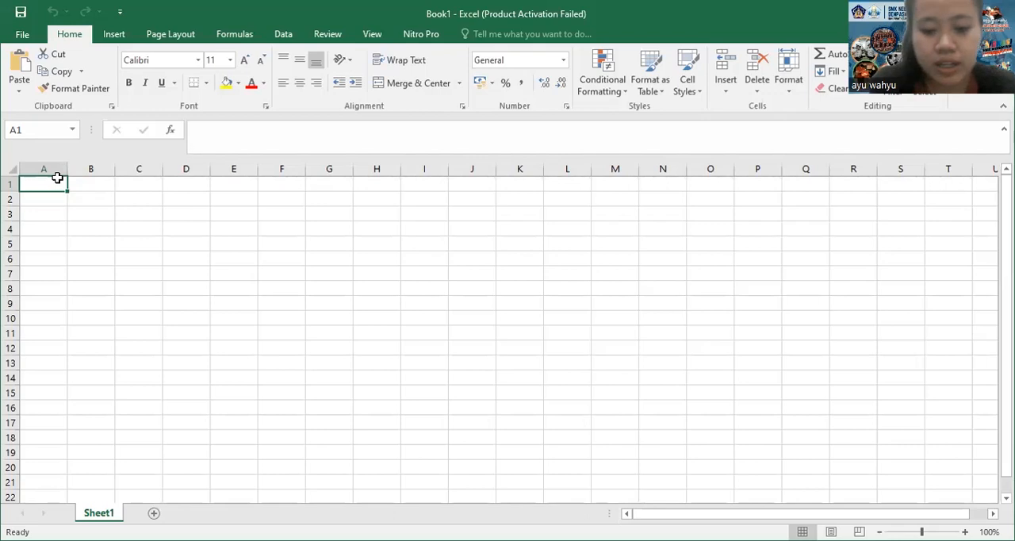
pyautogui.write('NO')
pyautogui.press('Tab')
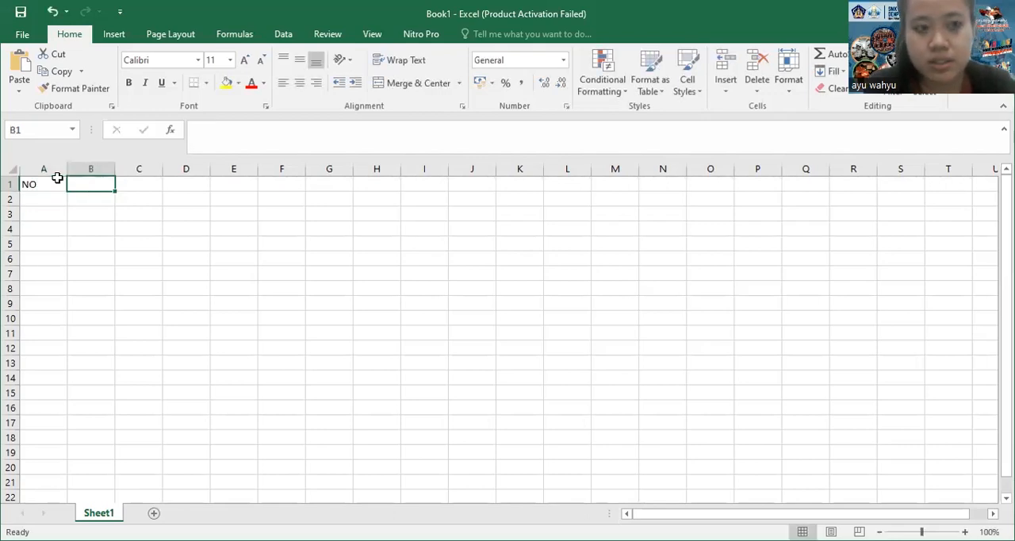
pyautogui.write('NAMA')
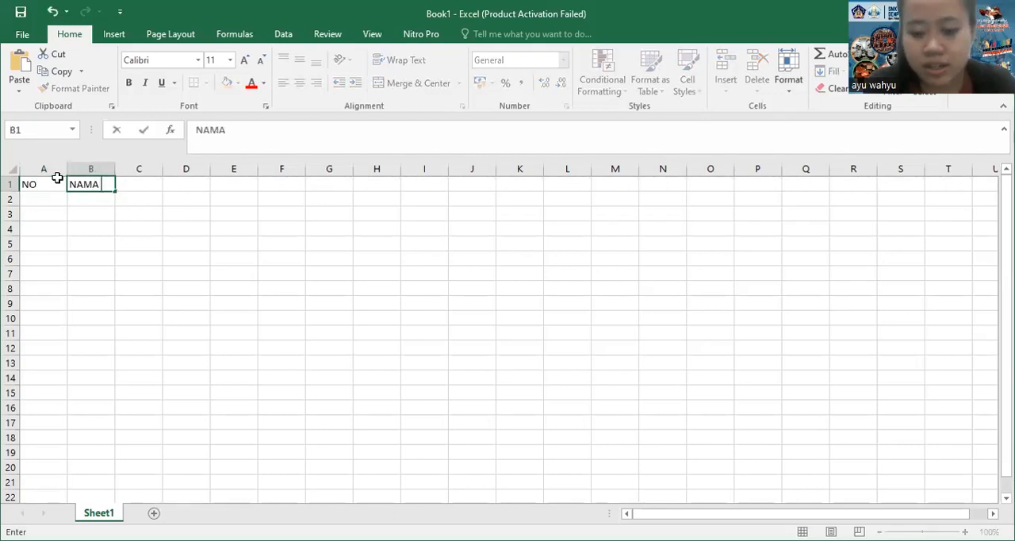
pyautogui.write(' HOTEL')
pyautogui.press('Tab')
pyautogui.write('ALAN')
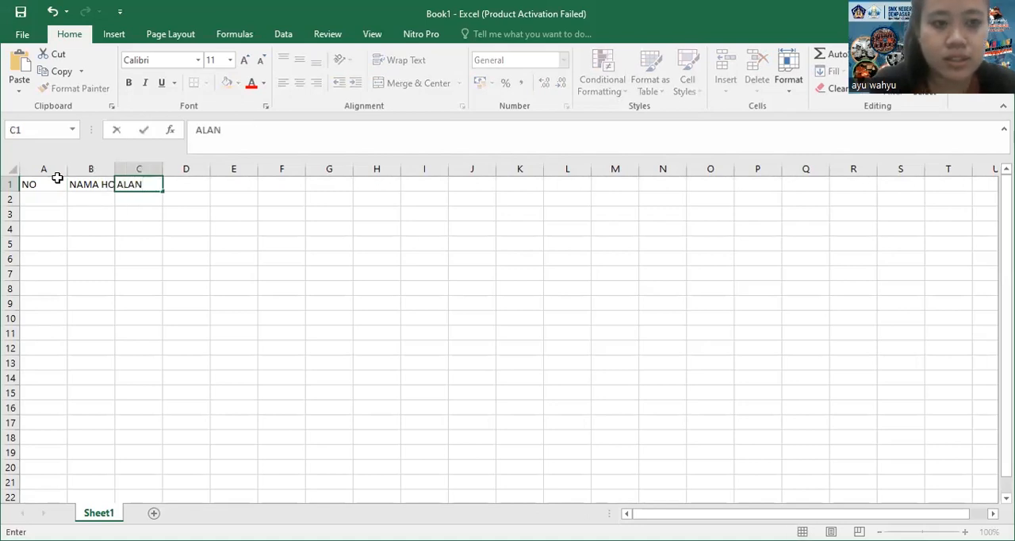
pyautogui.press('BackSpace')
pyautogui.write('M')
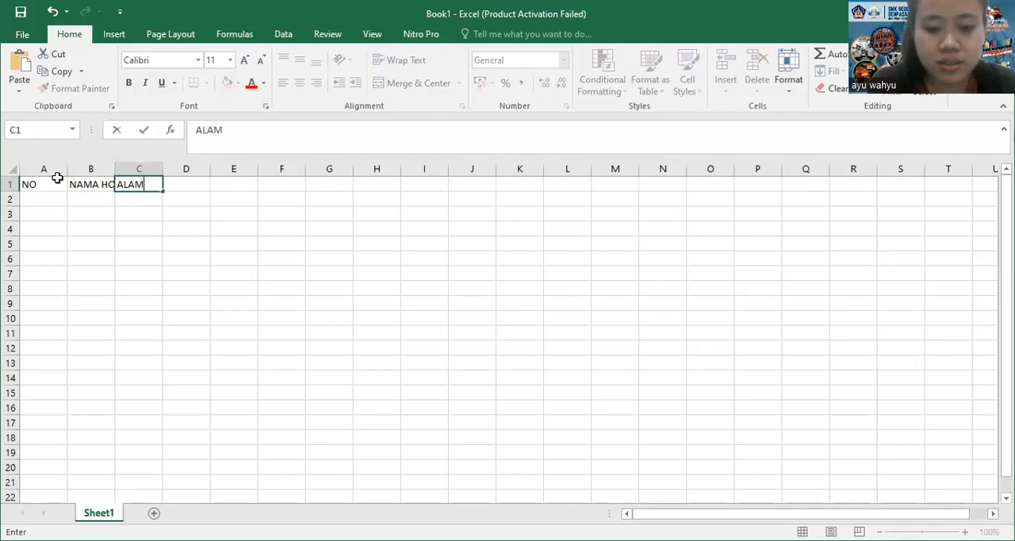
pyautogui.write('AT HOTEL')
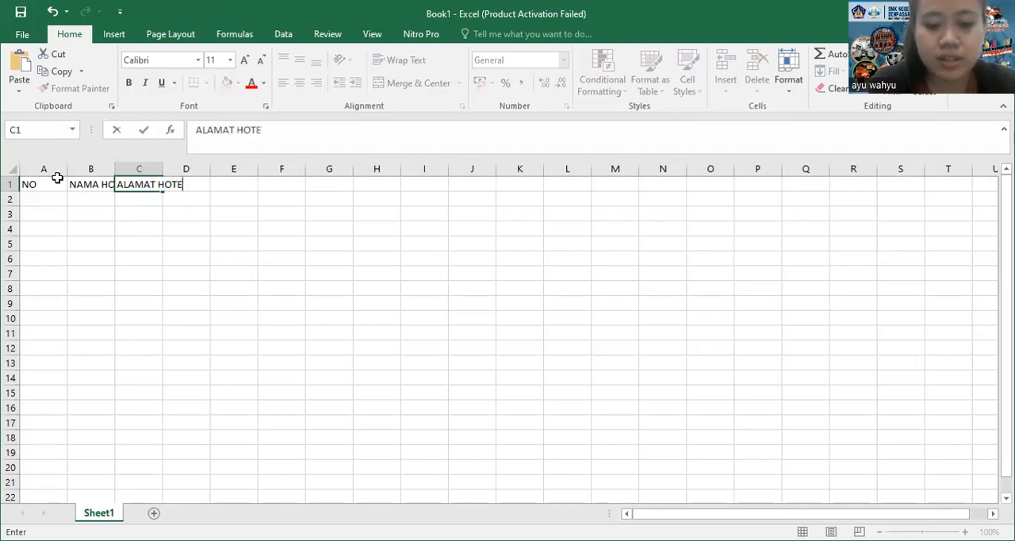
pyautogui.click(221, 284)
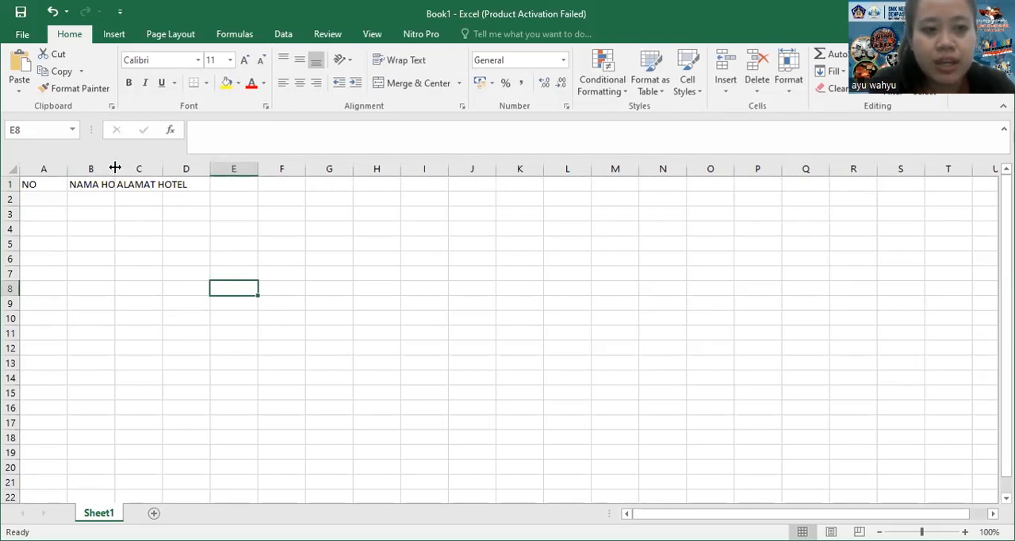
# Widen columns B and C to leave ample room for the hotel names and addresses
pyautogui.moveTo(115, 168); pyautogui.dragTo(306, 168)
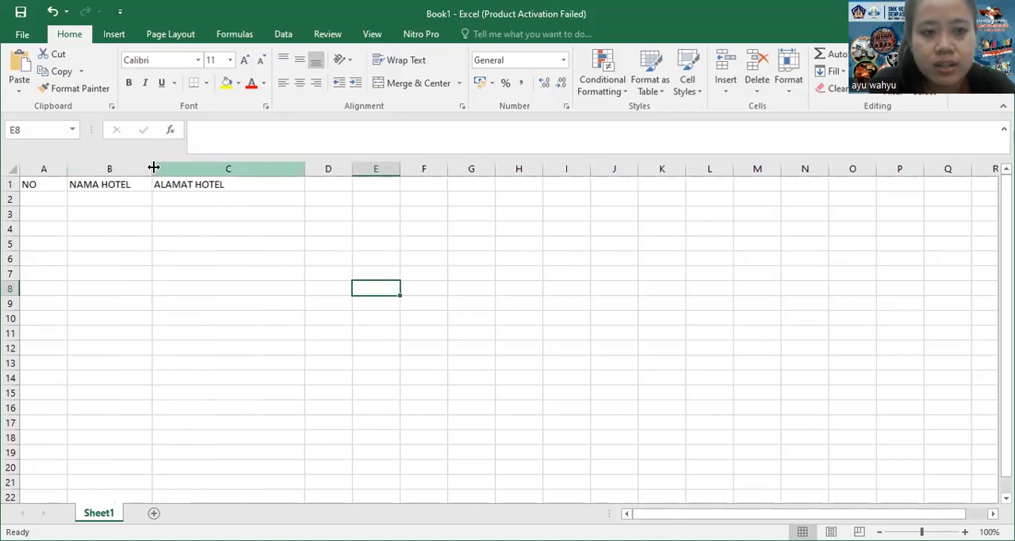
pyautogui.moveTo(152, 167); pyautogui.dragTo(203, 168)
# Number the list from 1 to 10 in A2:A11 by entering 1, 2 and 3 and extending the series
pyautogui.click(53, 197)
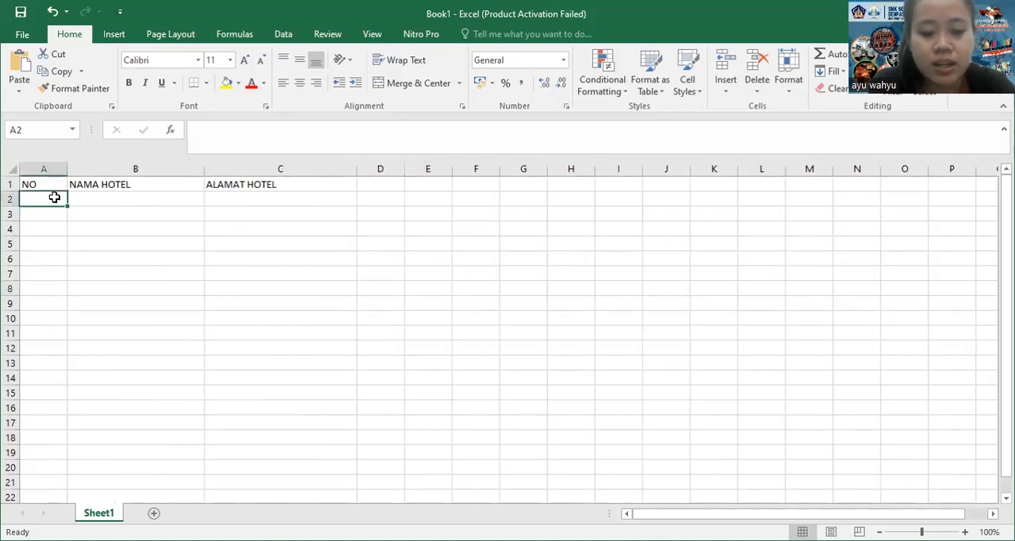
pyautogui.write('1')
pyautogui.press('Return')
pyautogui.write('2')
pyautogui.press('Return')
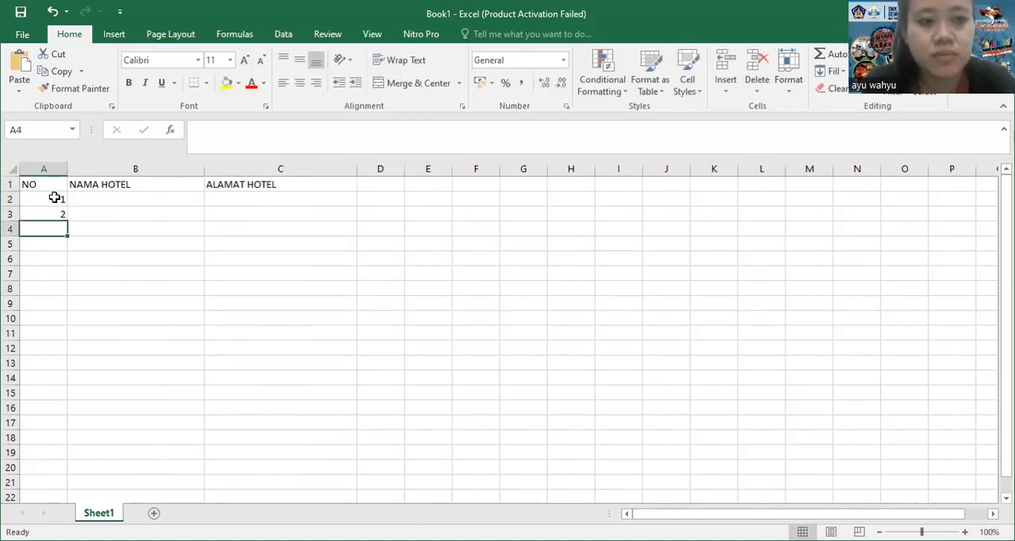
pyautogui.write('3')
pyautogui.press('Return')
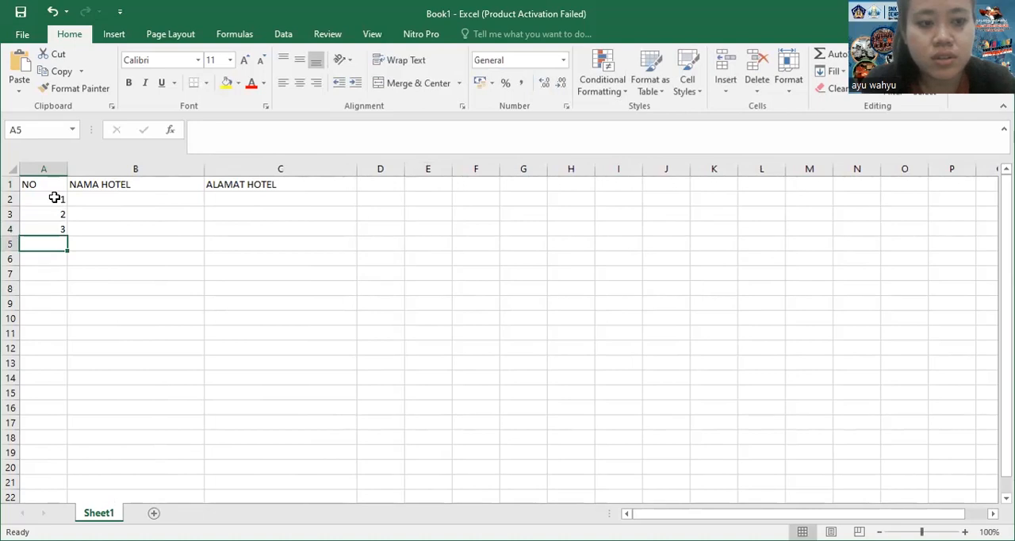
pyautogui.moveTo(55, 197); pyautogui.dragTo(51, 223)
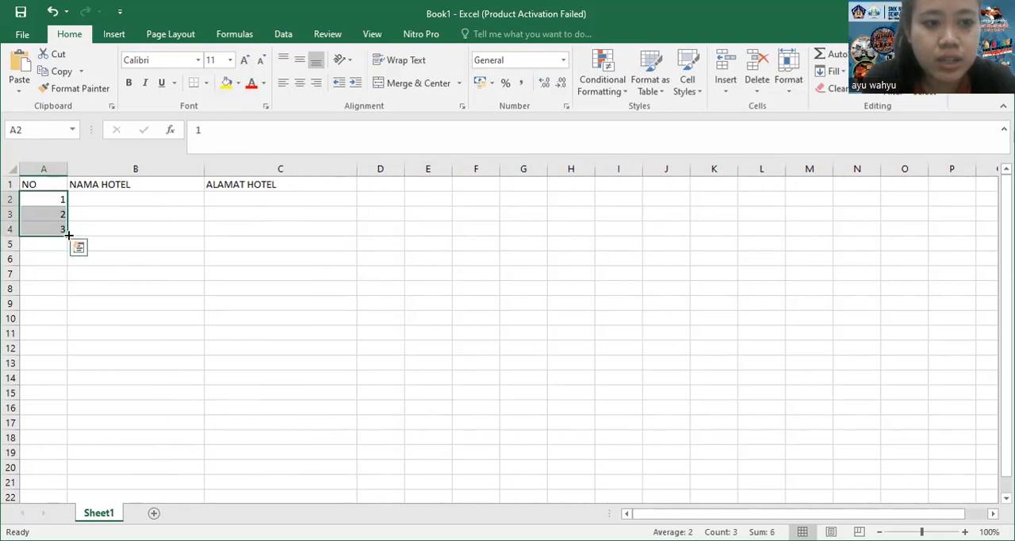
pyautogui.moveTo(67, 236); pyautogui.dragTo(64, 299)
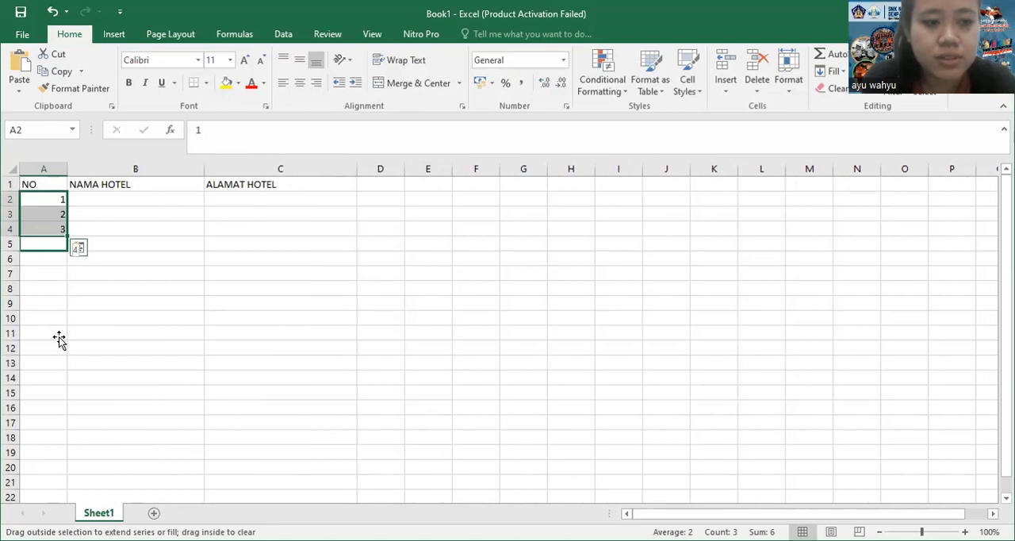
pyautogui.moveTo(59, 336); pyautogui.dragTo(59, 338)
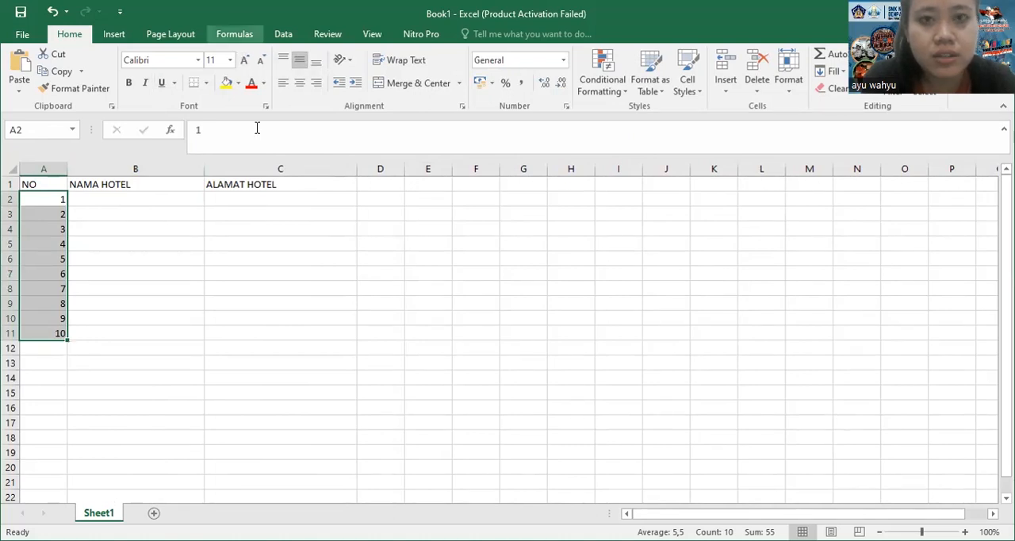
# Center the numbers in A2:A11 horizontally
pyautogui.click(327, 275)
pyautogui.rightClick(328, 275)
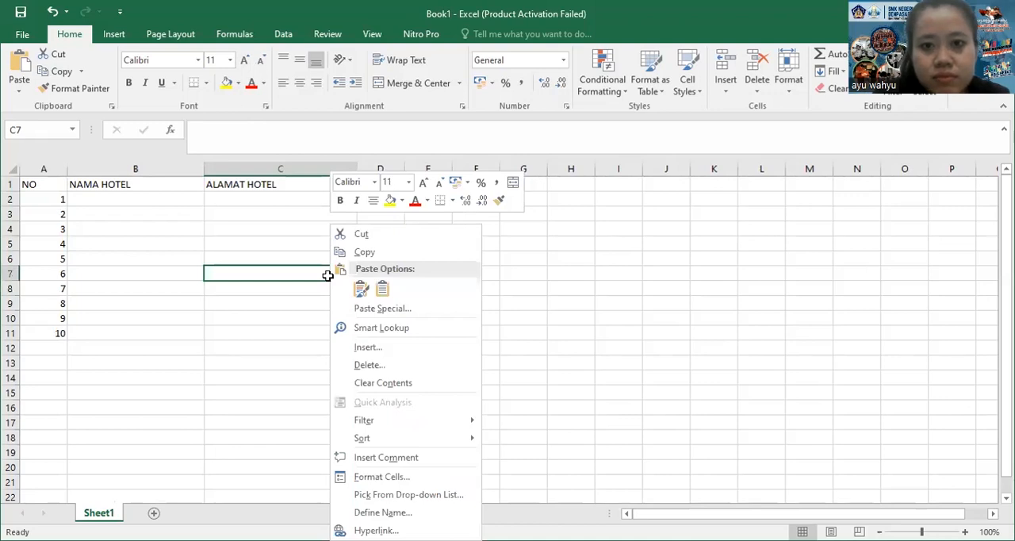
pyautogui.click(50, 199)
pyautogui.moveTo(50, 199); pyautogui.dragTo(49, 332)
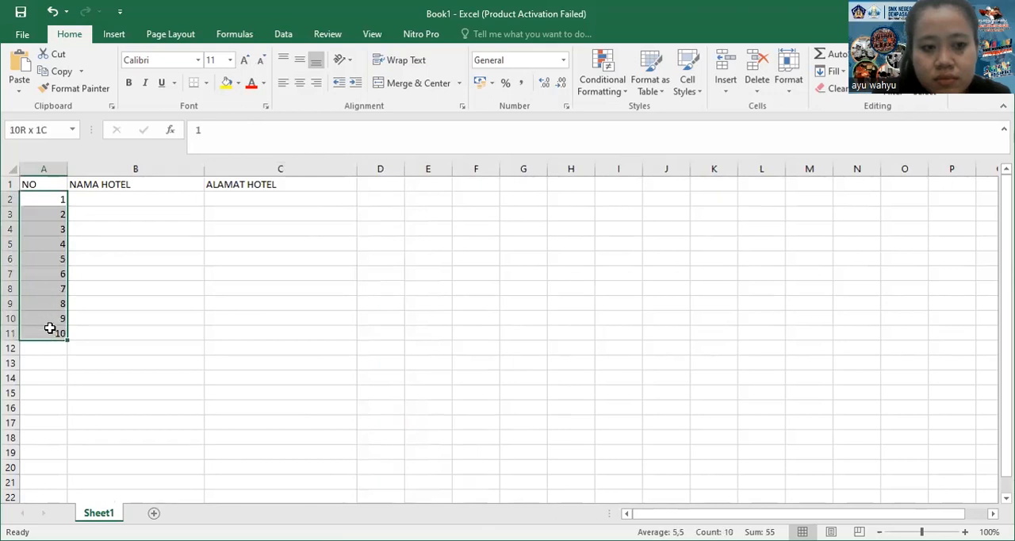
pyautogui.click(302, 83)
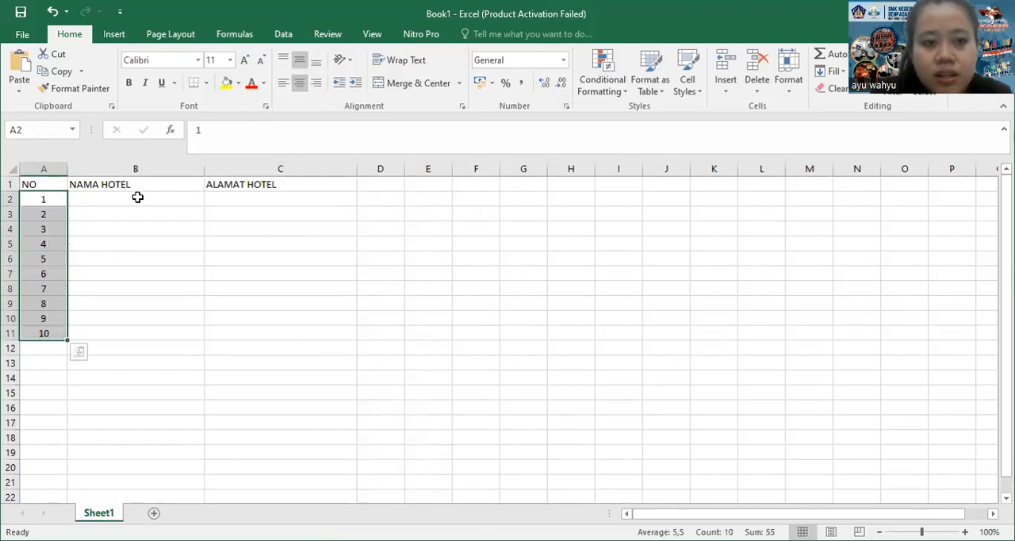
# Enter Bintang Kejora Hotel as the first hotel name in B2
pyautogui.click(140, 197)
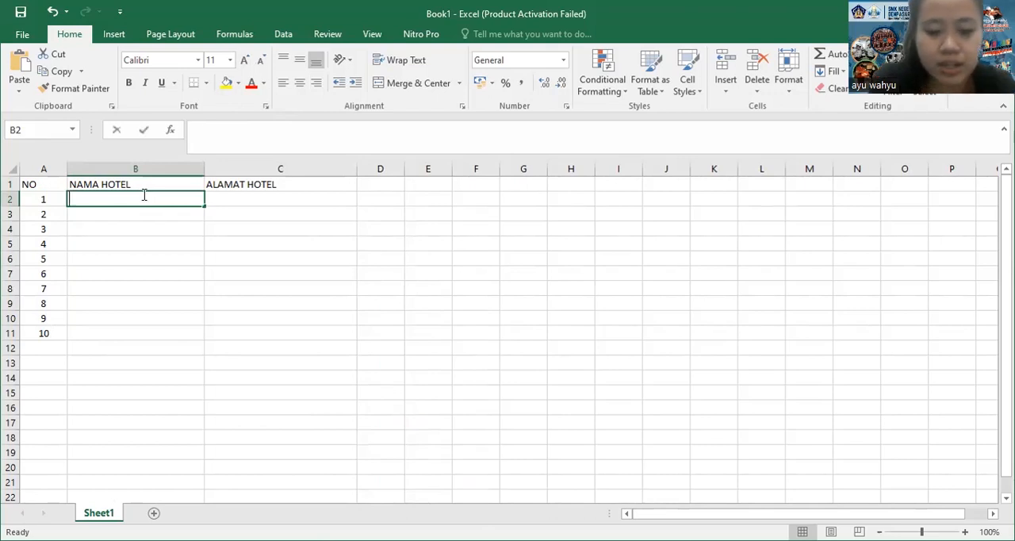
pyautogui.write('BINTA')
pyautogui.press('BackSpace')
pyautogui.press('BackSpace')
pyautogui.press('BackSpace')
pyautogui.press('BackSpace')
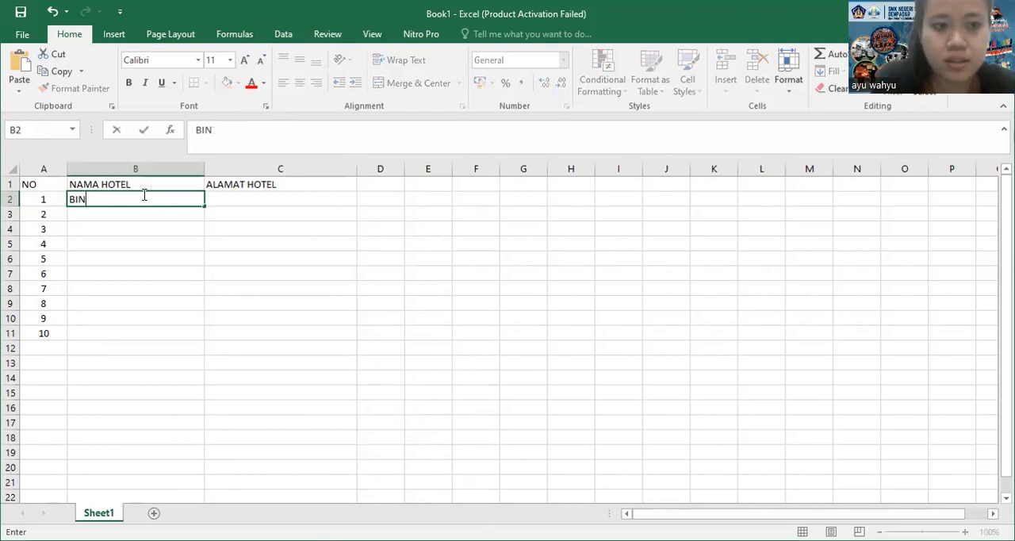
pyautogui.write('intang Kejora ')
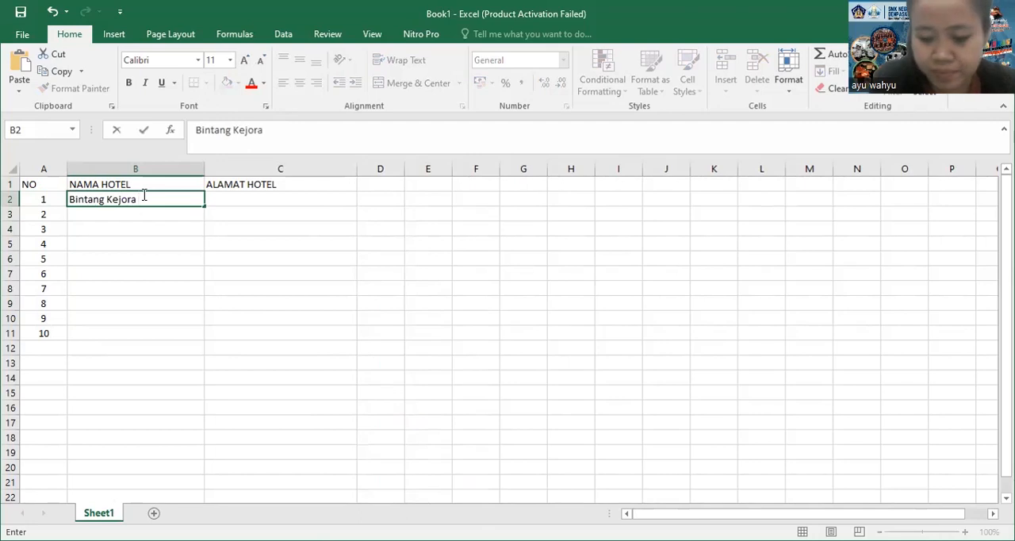
pyautogui.write('Hotel,')
pyautogui.press('BackSpace')
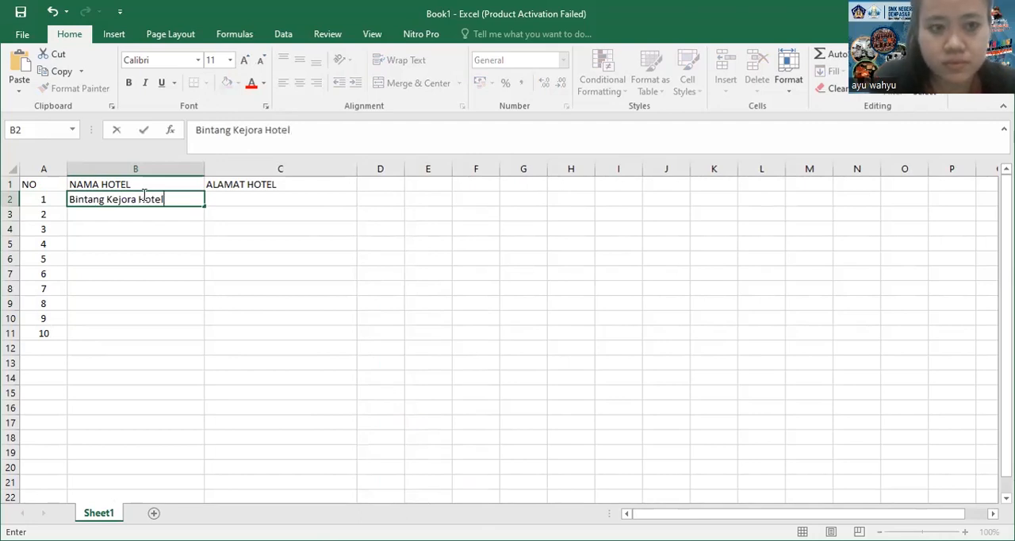
pyautogui.press('Tab')
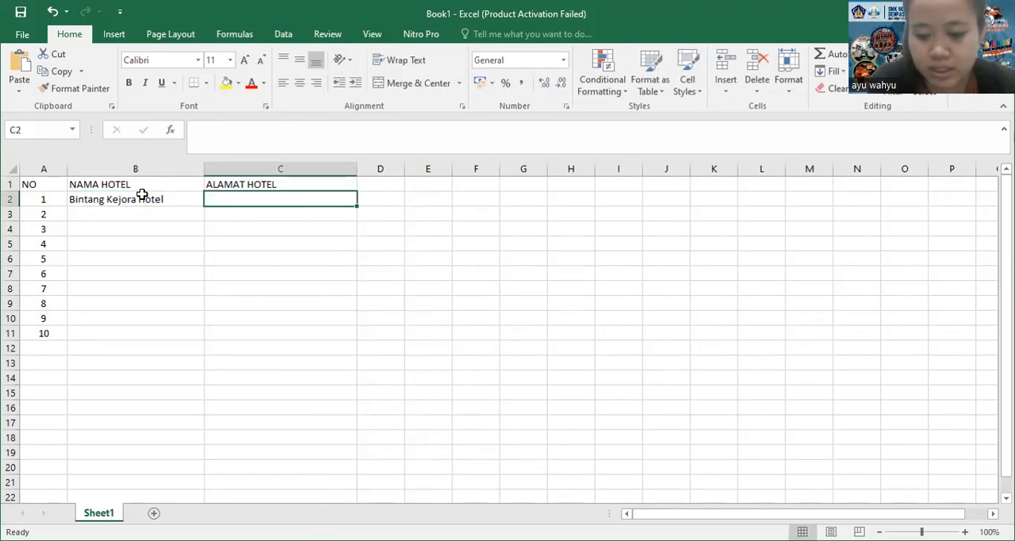
# Enter the first hotel's street address in C2
pyautogui.write('Jalan')
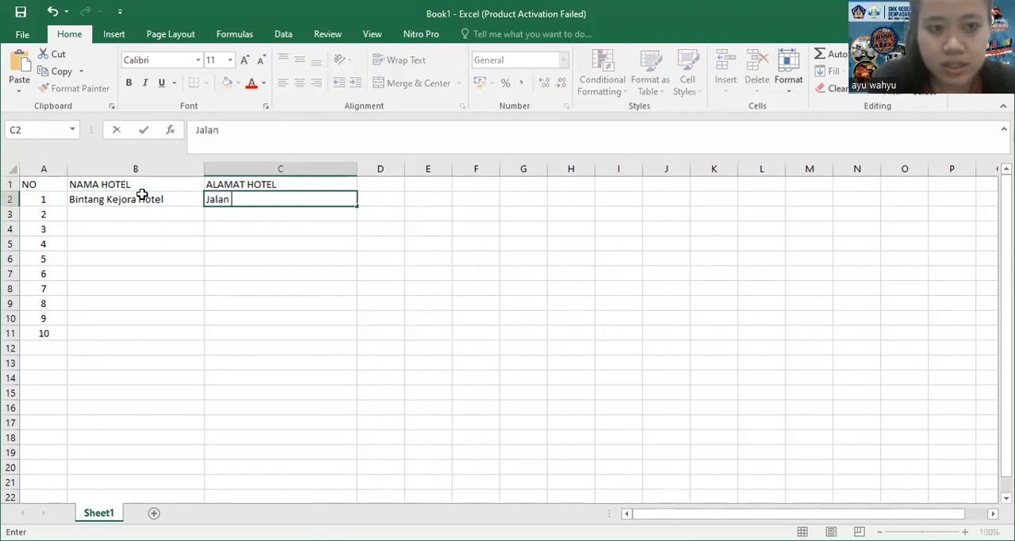
pyautogui.write(' Raya ')
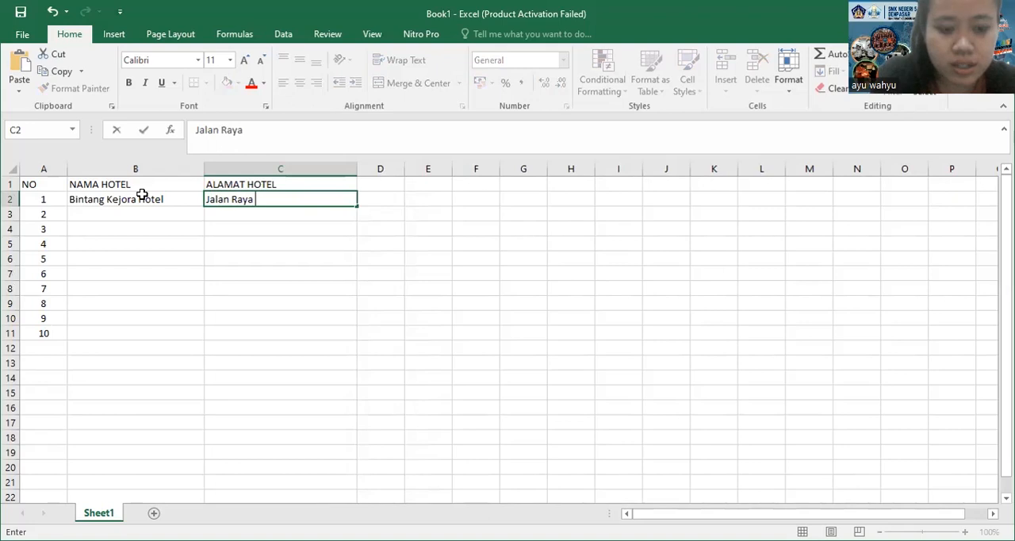
pyautogui.write('Sanur')
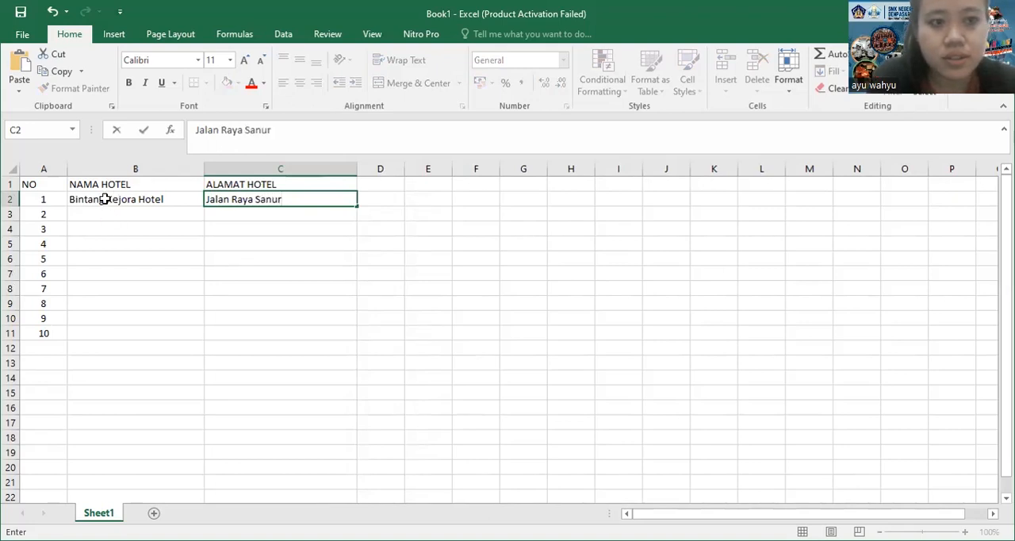
# Enter Langit Tinggi Hotel as the second hotel name in B3
pyautogui.click(103, 212)
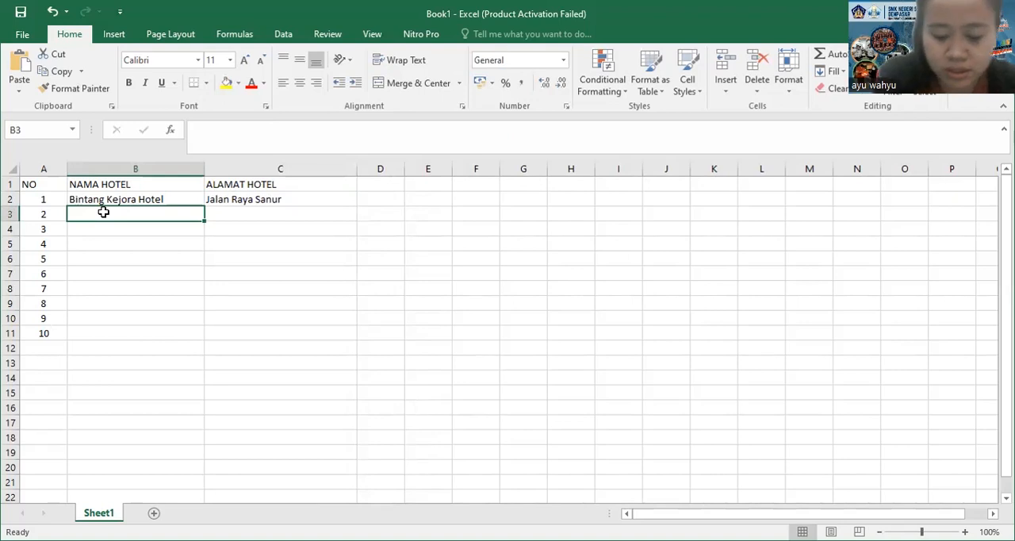
pyautogui.write('Langit ')
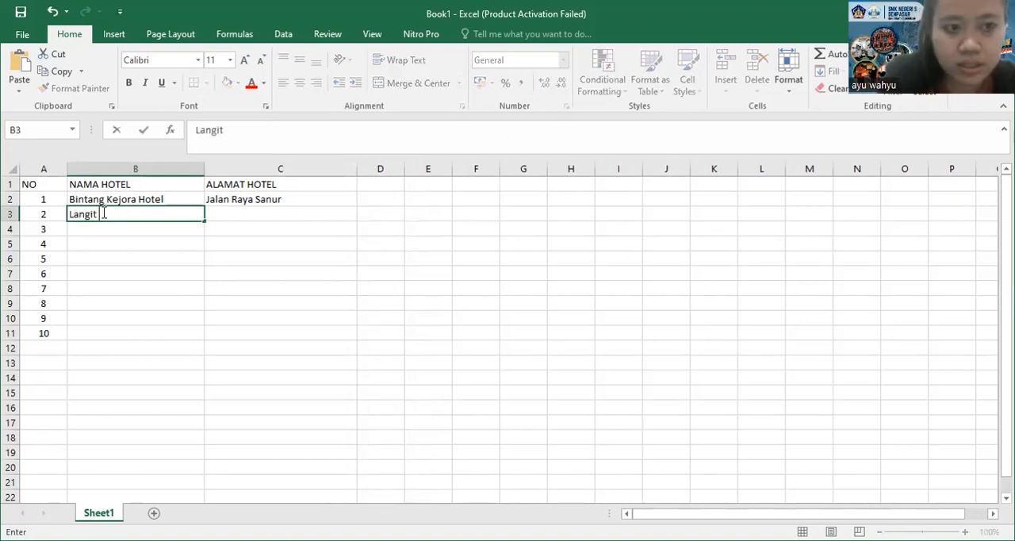
pyautogui.write('Ti')
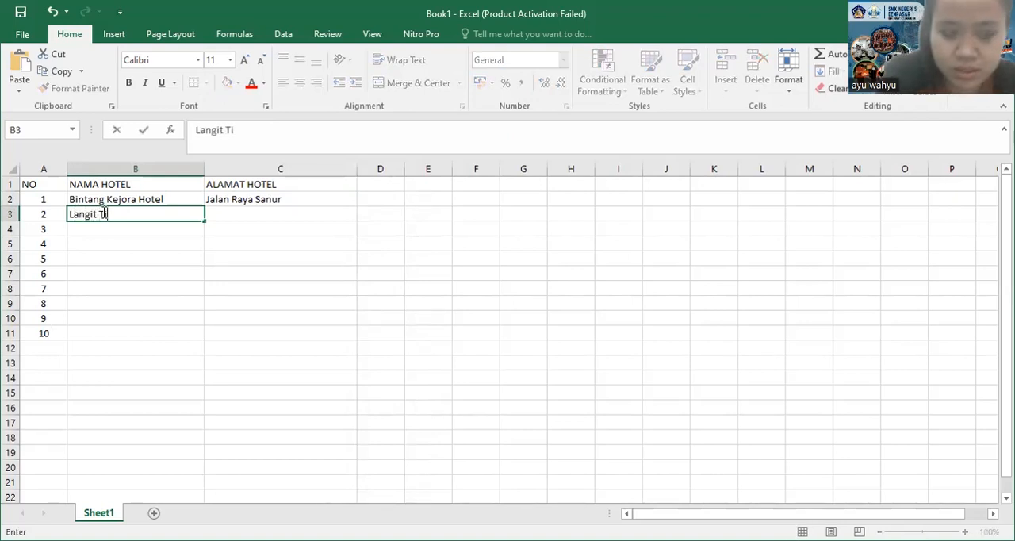
pyautogui.write('nggi ')
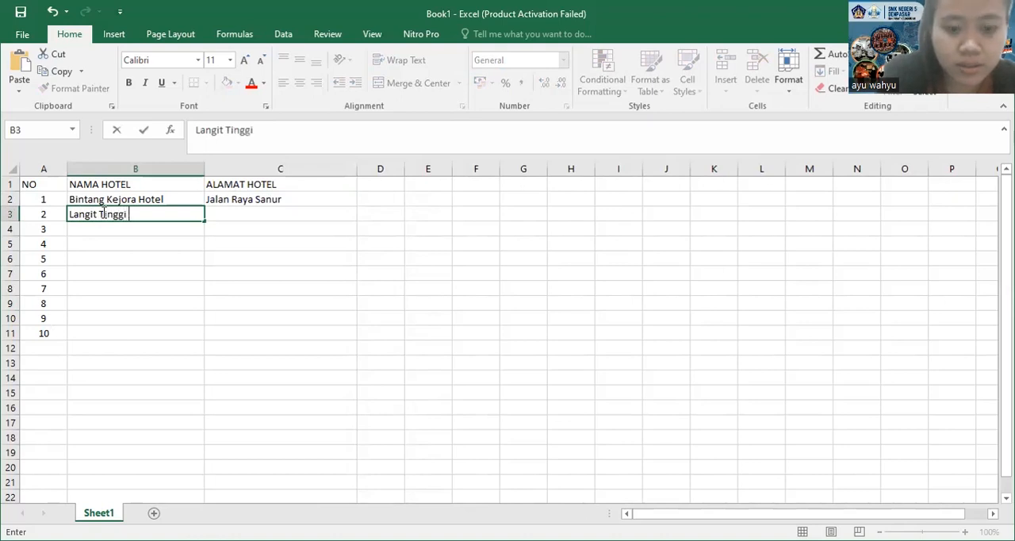
pyautogui.write('Hotel')
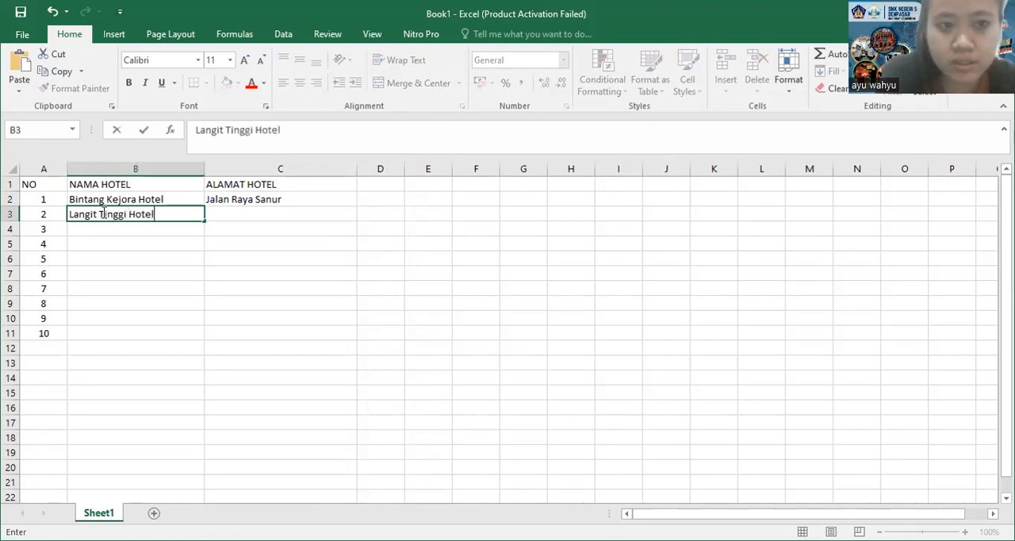
pyautogui.press('Tab')
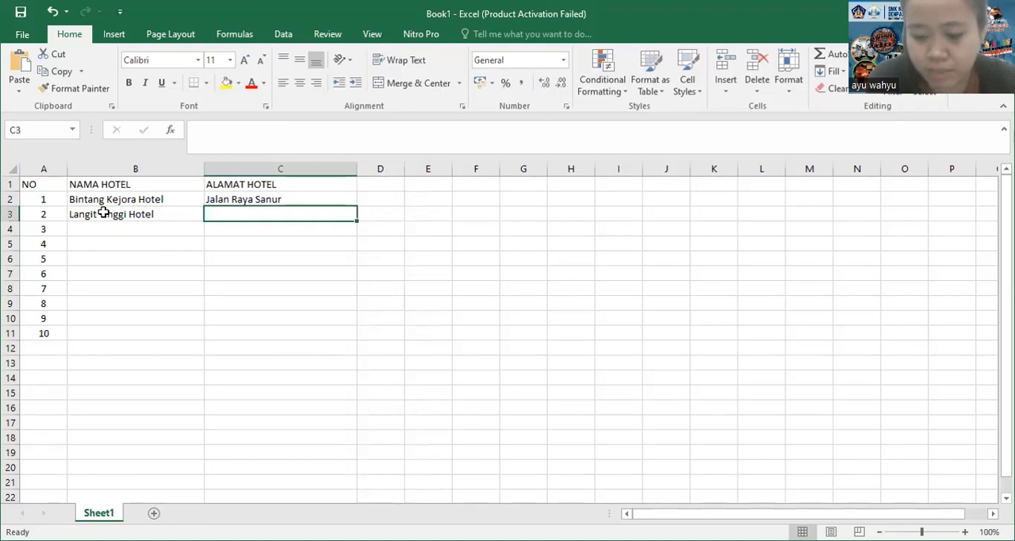
# Enter the second hotel's street address in C3, replacing the suggested autocomplete ending
pyautogui.write('Jalan ')
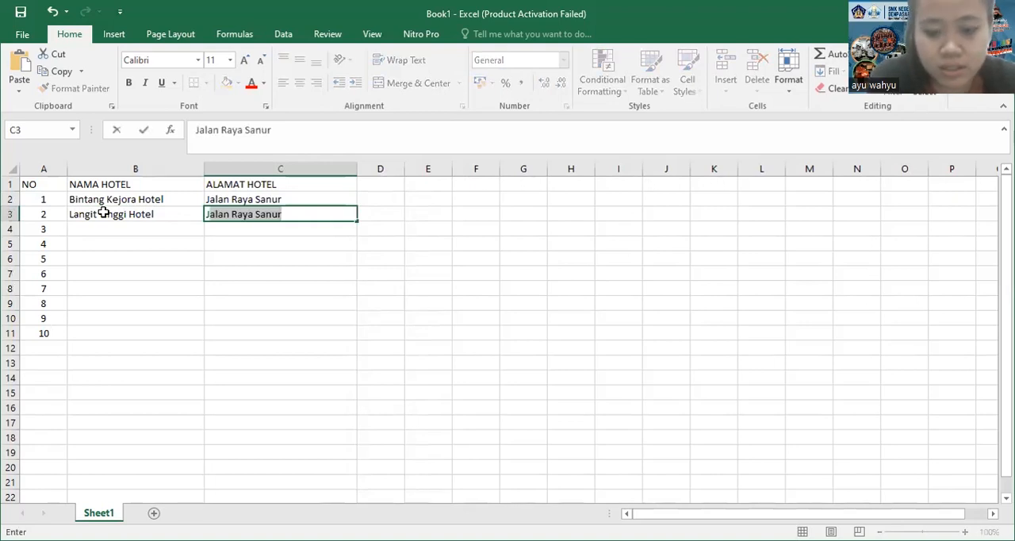
pyautogui.write('Raya')
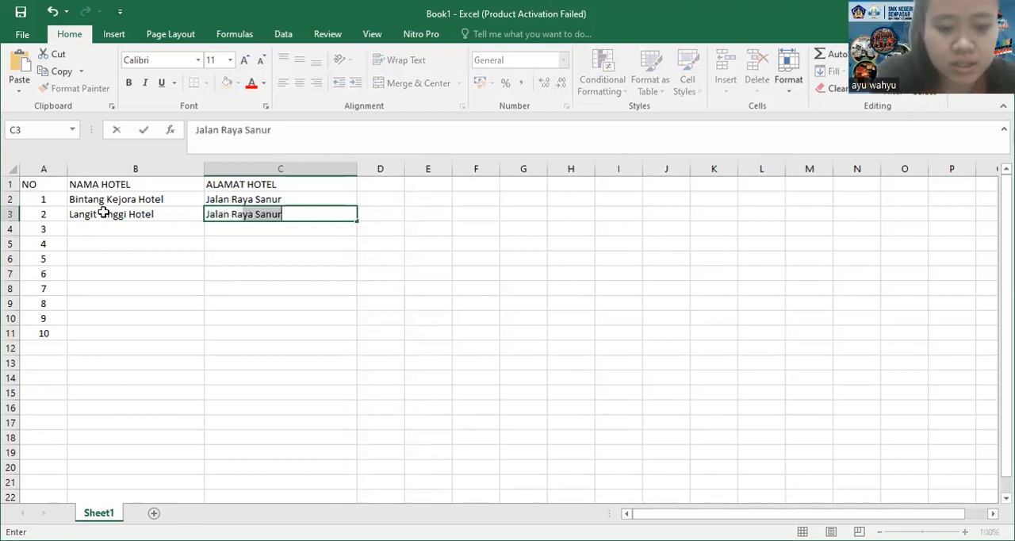
pyautogui.press('BackSpace')
pyautogui.write('Kuta')
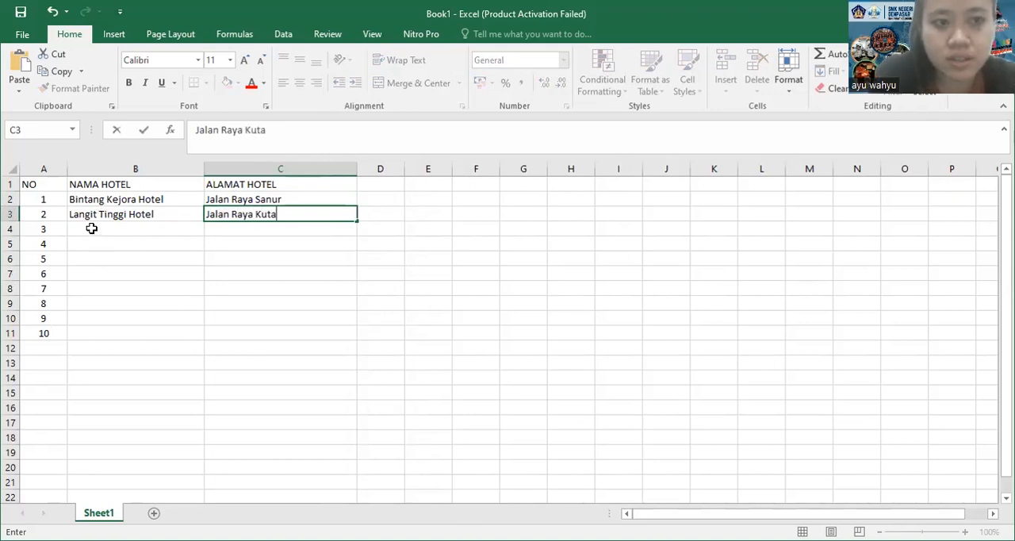
pyautogui.click(91, 228)
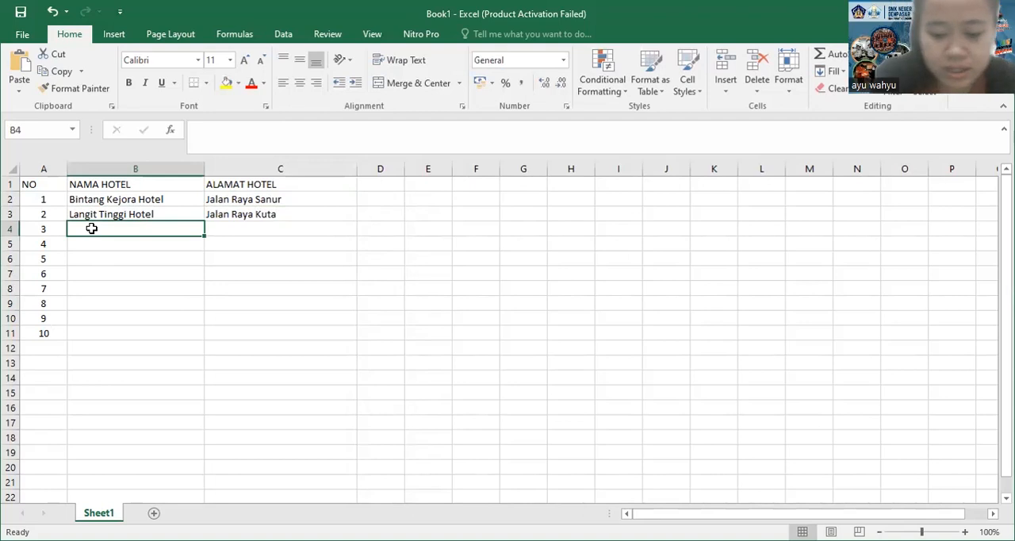
# Enter Hotel Gemerlap as the third hotel name in B4
pyautogui.write('Hotel')
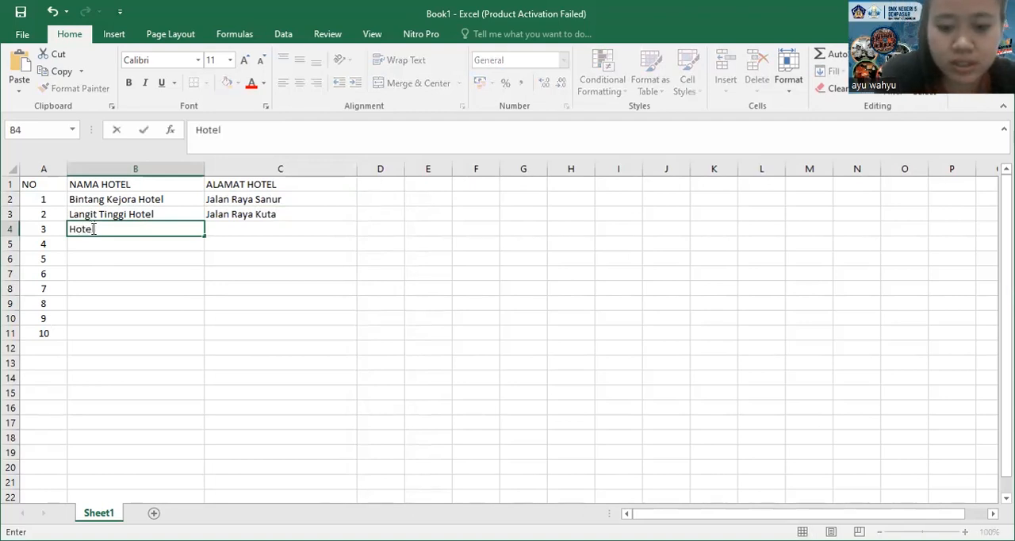
pyautogui.write(' Gemerlap')
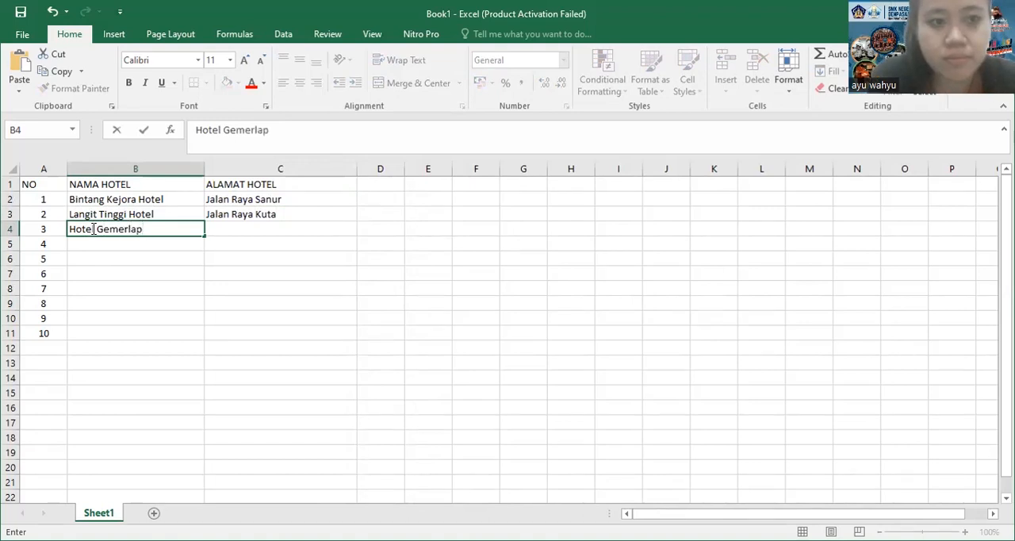
pyautogui.press('Tab')
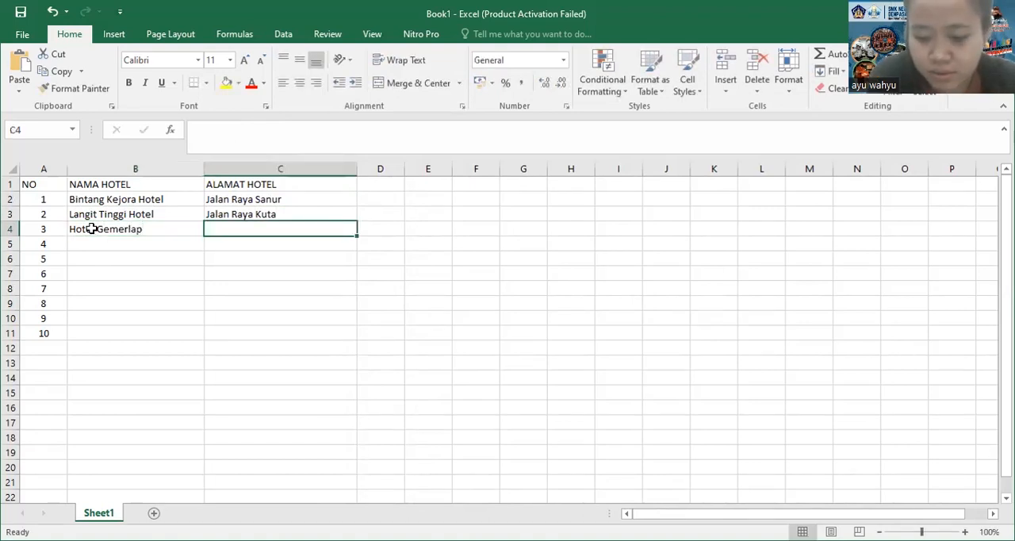
# Enter the third hotel's street address in C4
pyautogui.write('Jala')
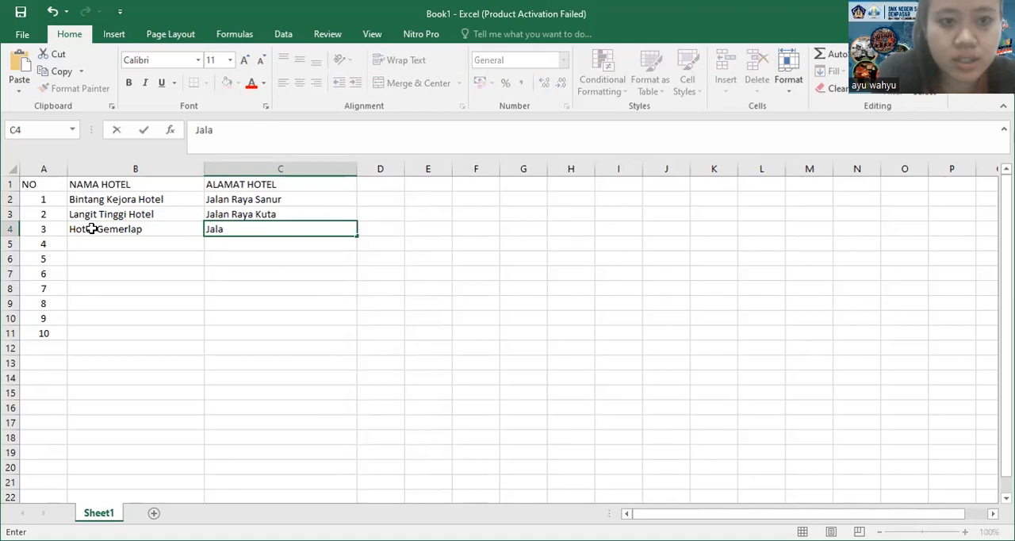
pyautogui.write('n Raya ')
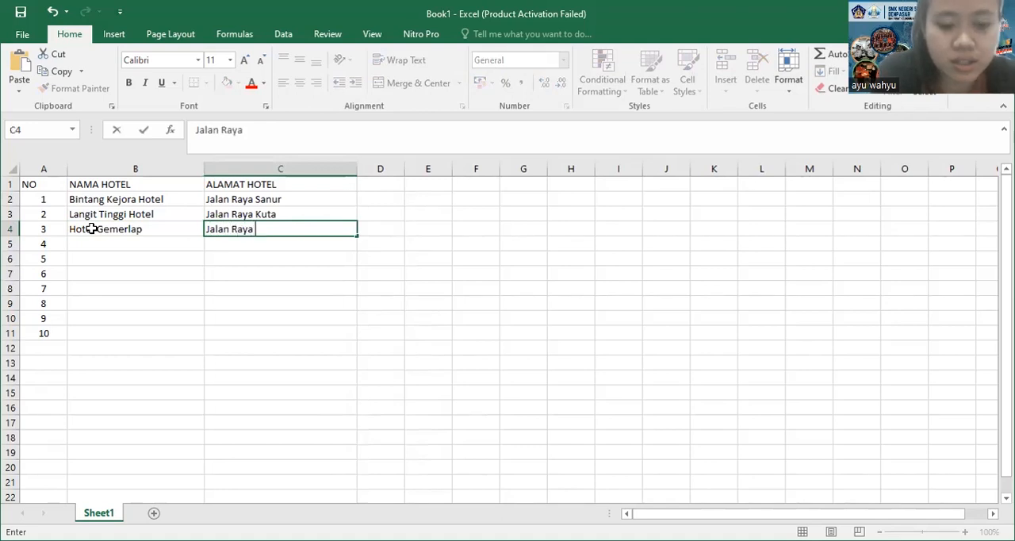
pyautogui.write('Denpasar')
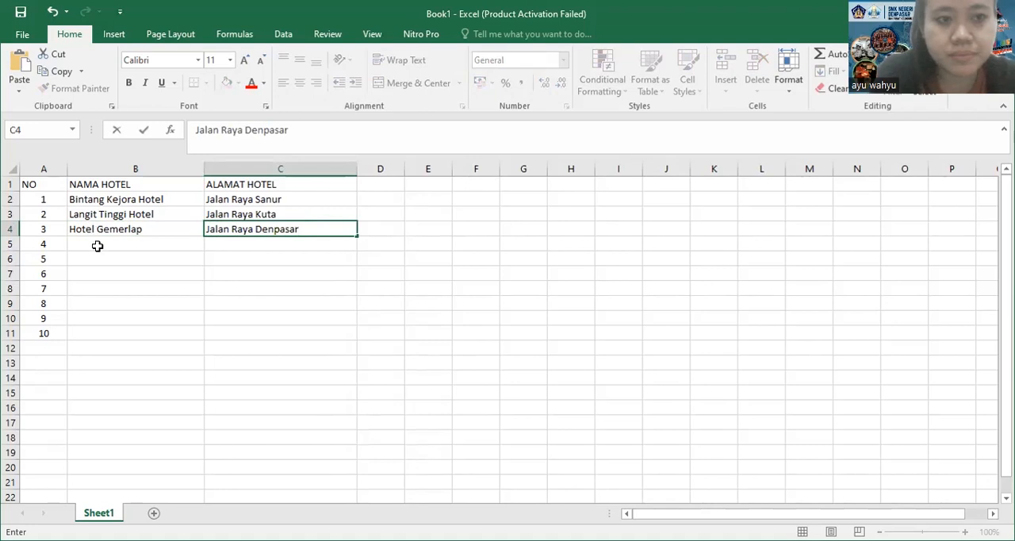
# Enter Hotel Cahaya Terang as the fourth hotel name in B5, overriding the suggested autocomplete ending
pyautogui.click(96, 245)
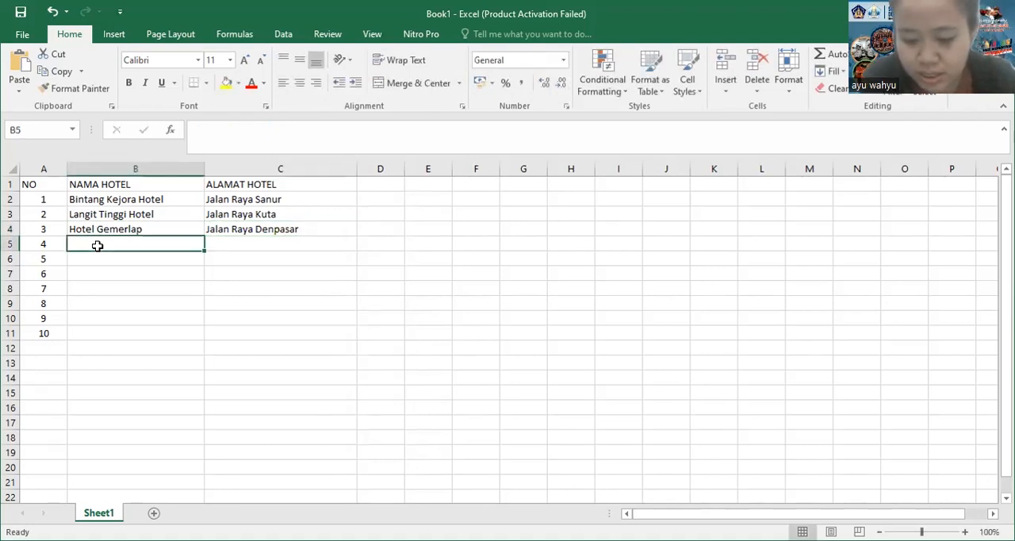
pyautogui.write('Hotel ')
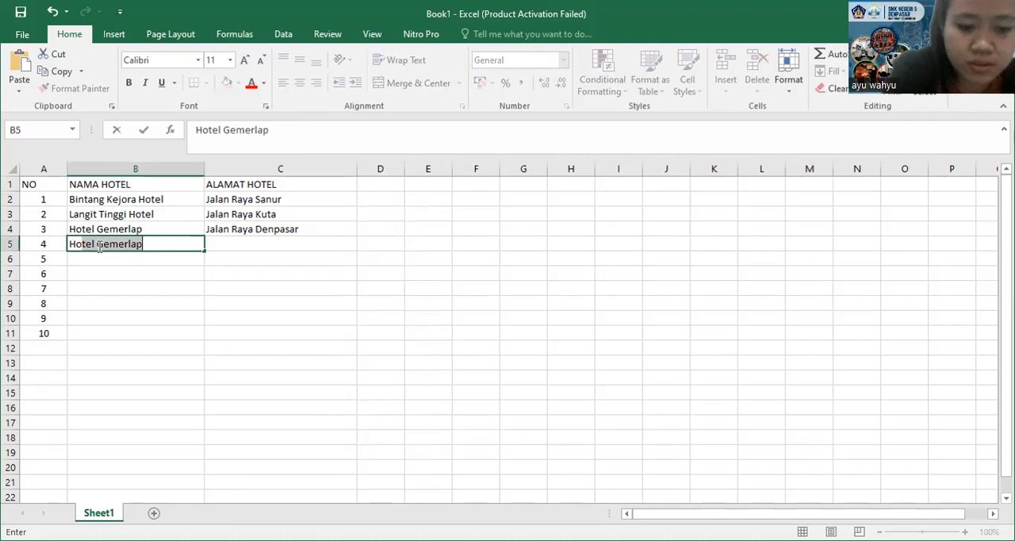
pyautogui.write('Cahay')
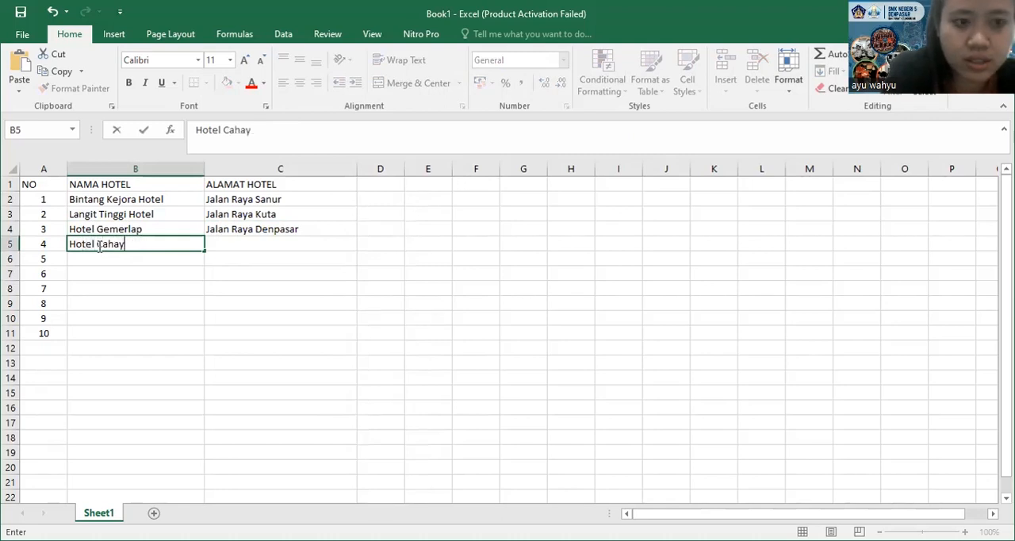
pyautogui.write('a Terang')
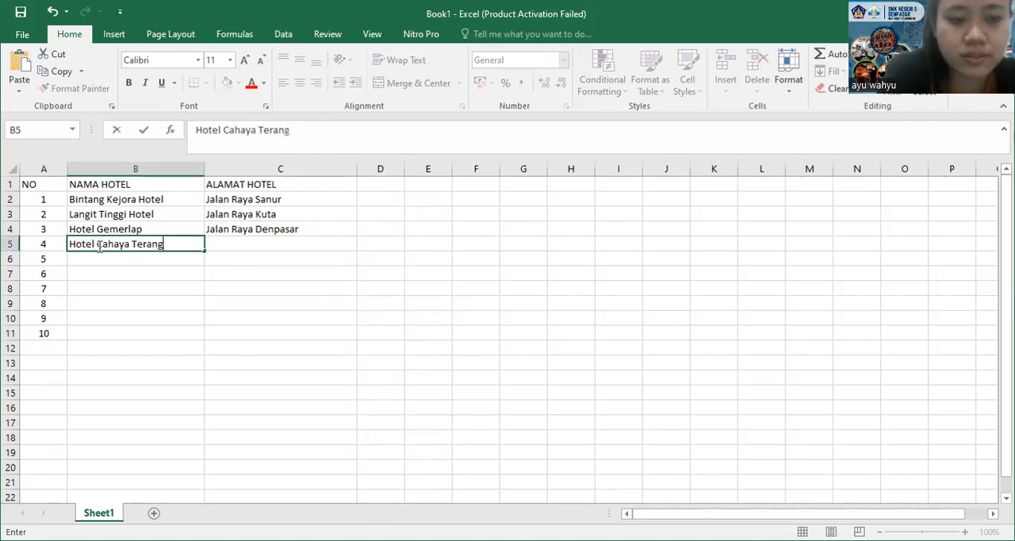
pyautogui.hotkey('ctrl', 'Return')
pyautogui.press('Right')
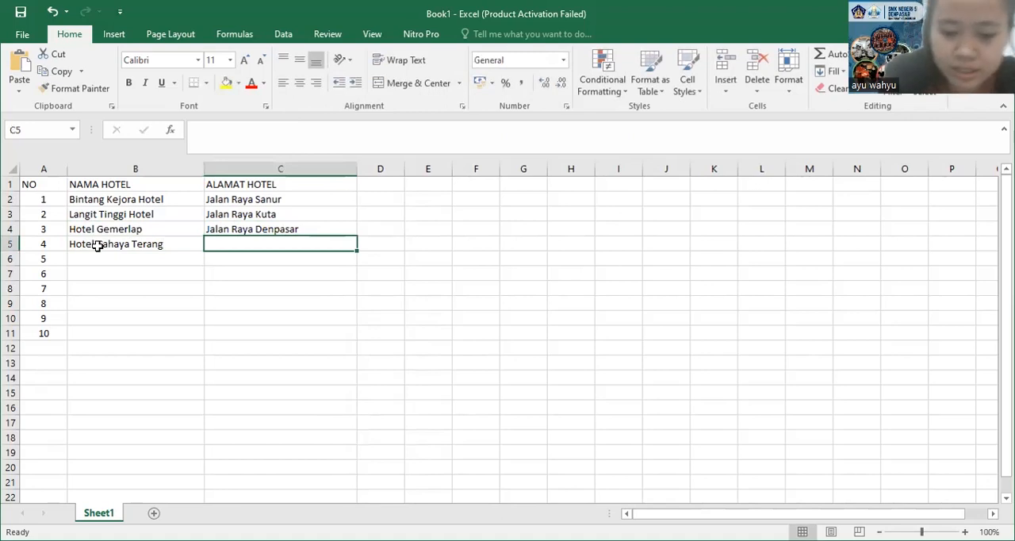
# Enter the fourth hotel's street address in C5
pyautogui.write('Jalan Kumala Indah Permai')
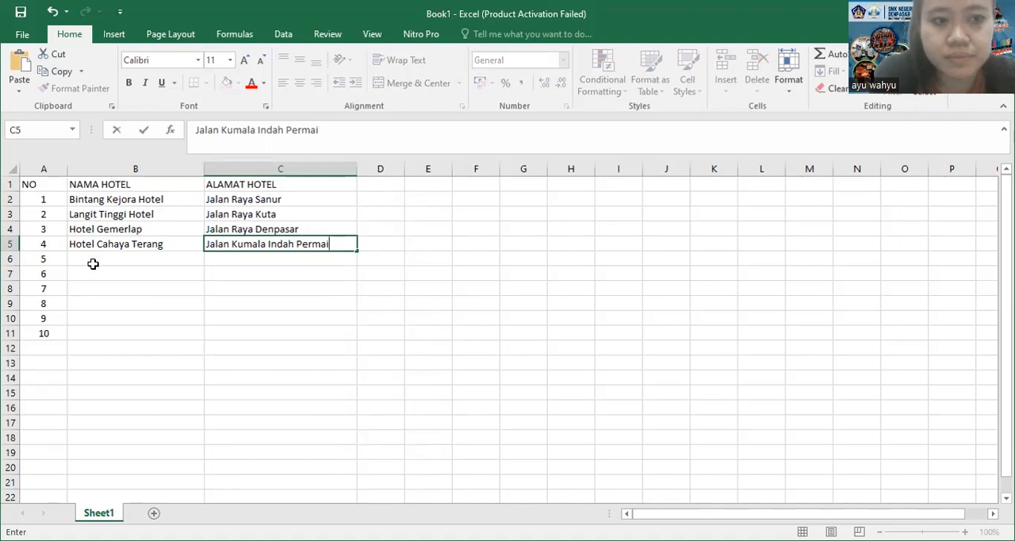
# Enter Hotel Sejahtera Abadi as the fifth hotel name in B6
pyautogui.click(92, 265)
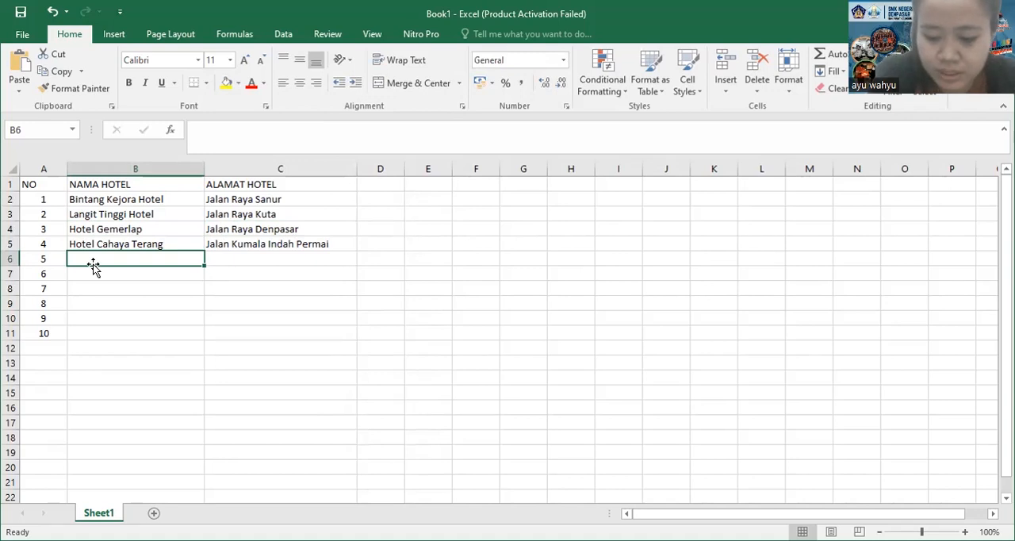
pyautogui.write('Ho')
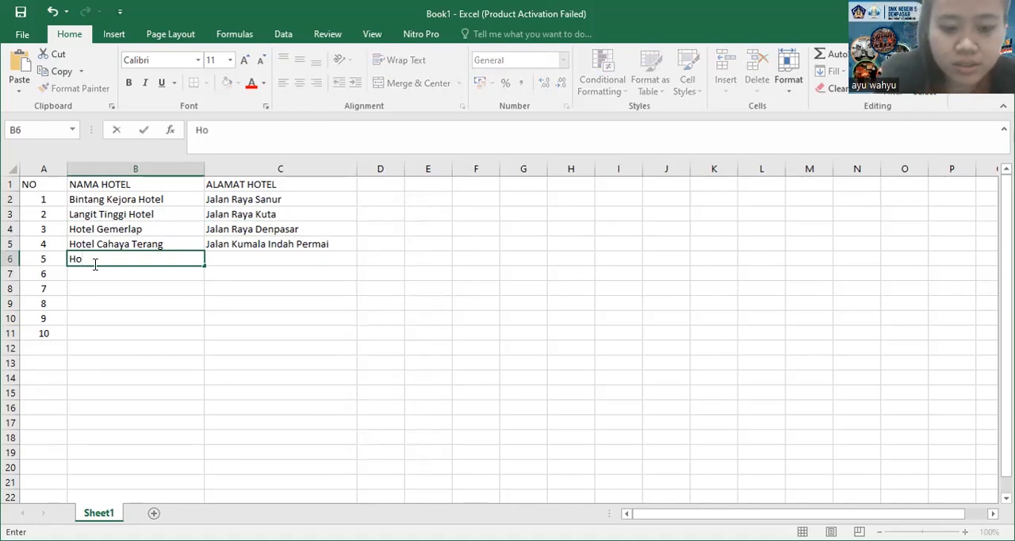
pyautogui.write('tel Sejahtera Abadi')
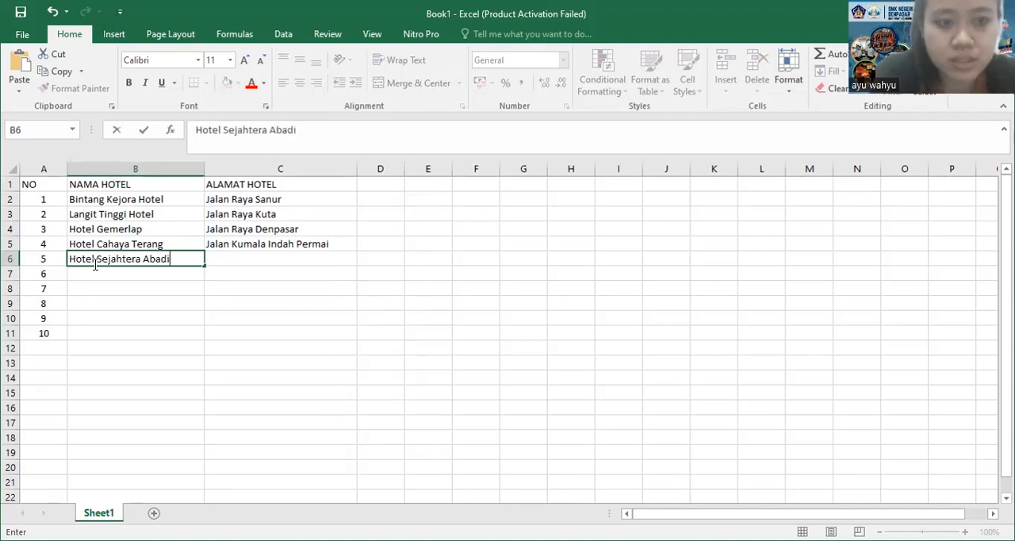
pyautogui.press('Tab')
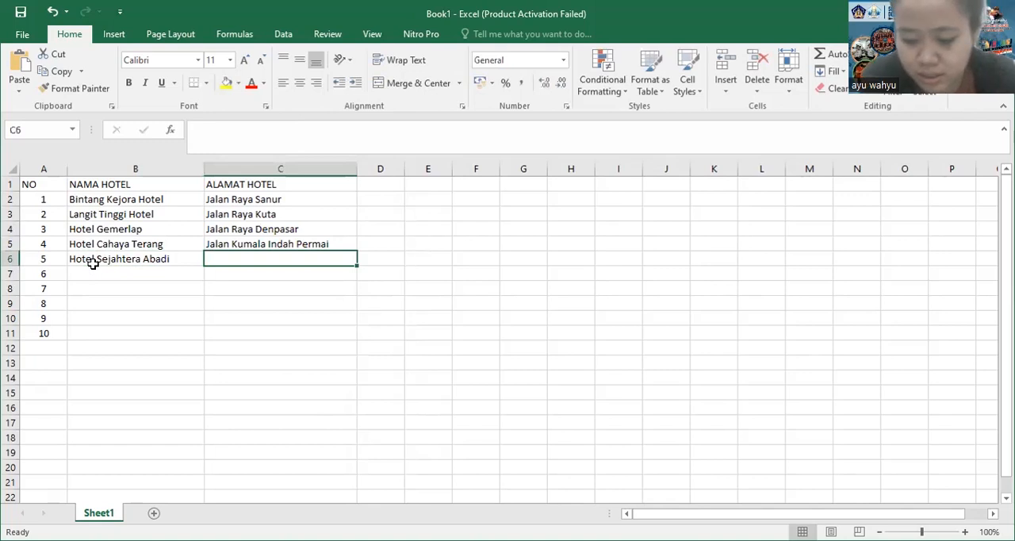
# Enter the fifth hotel's street address with its building number in C6
pyautogui.write('Jalan')
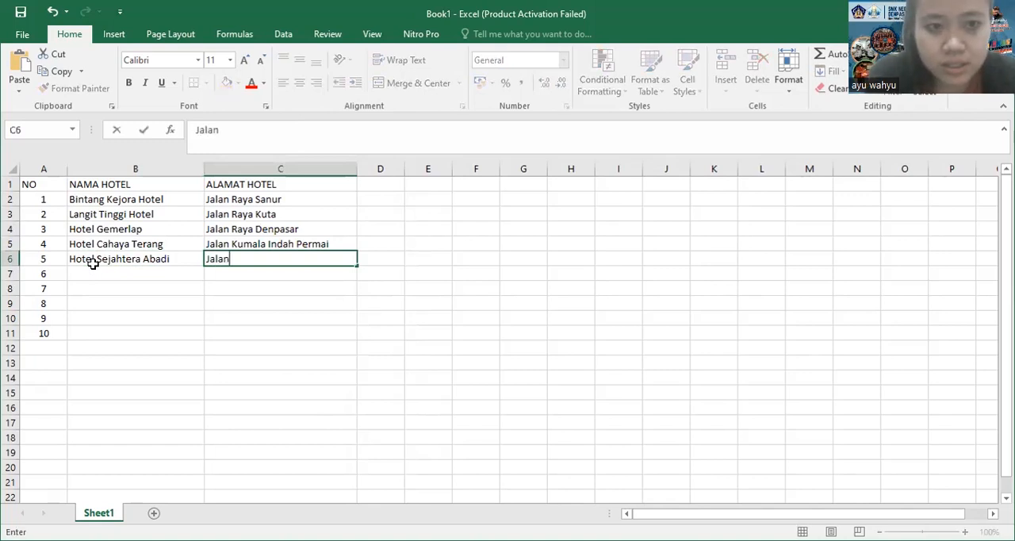
pyautogui.write(' Asal Baru')
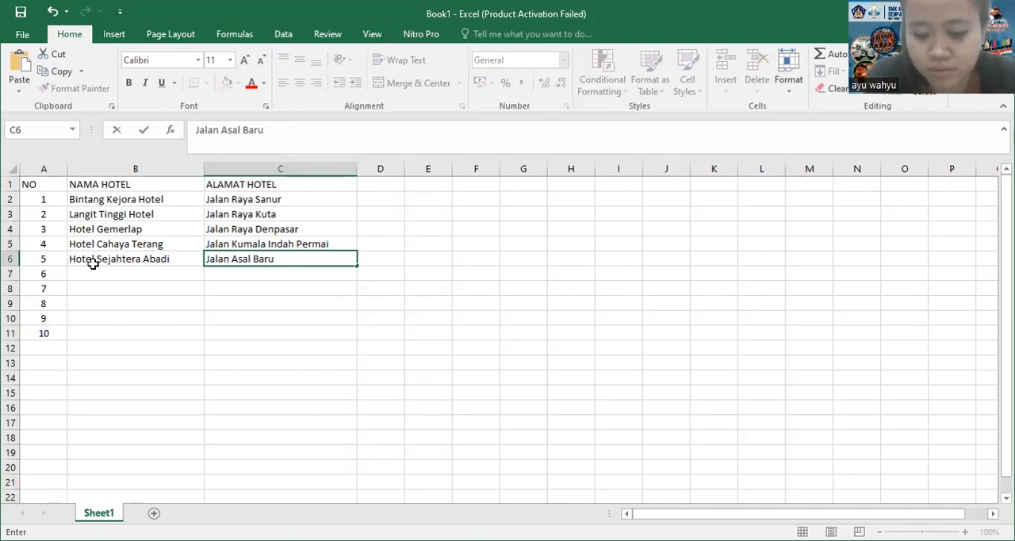
pyautogui.write(' No')
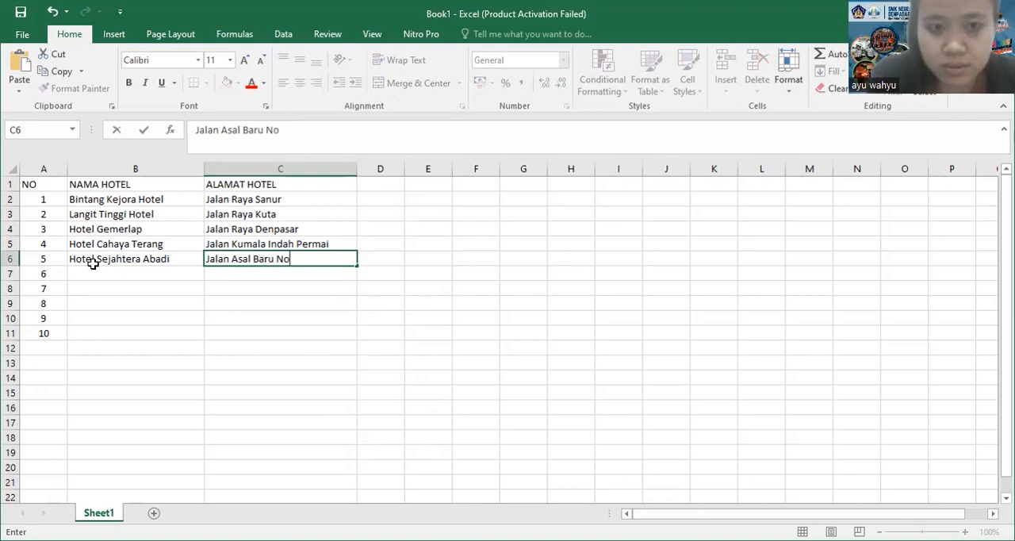
pyautogui.write(' 4')
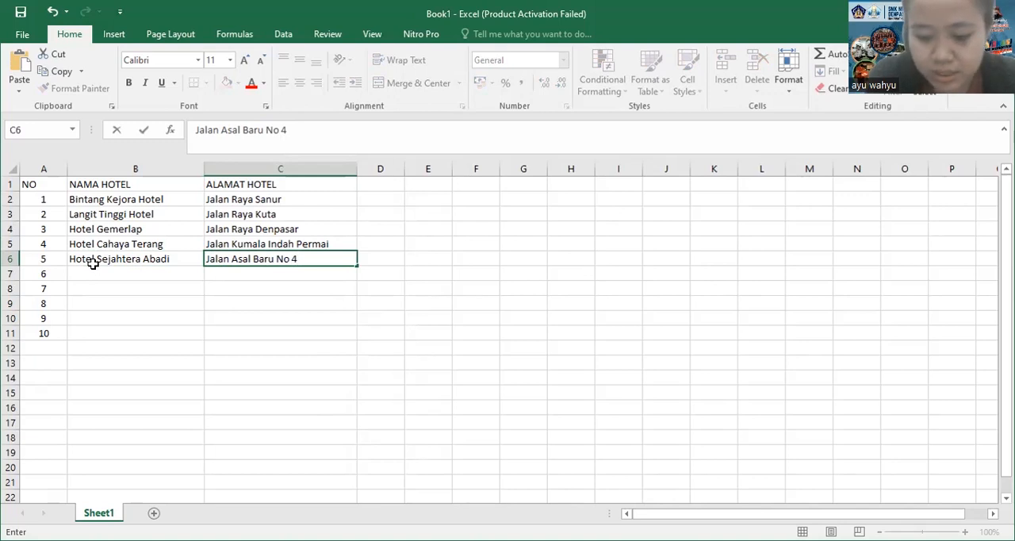
pyautogui.write('0')
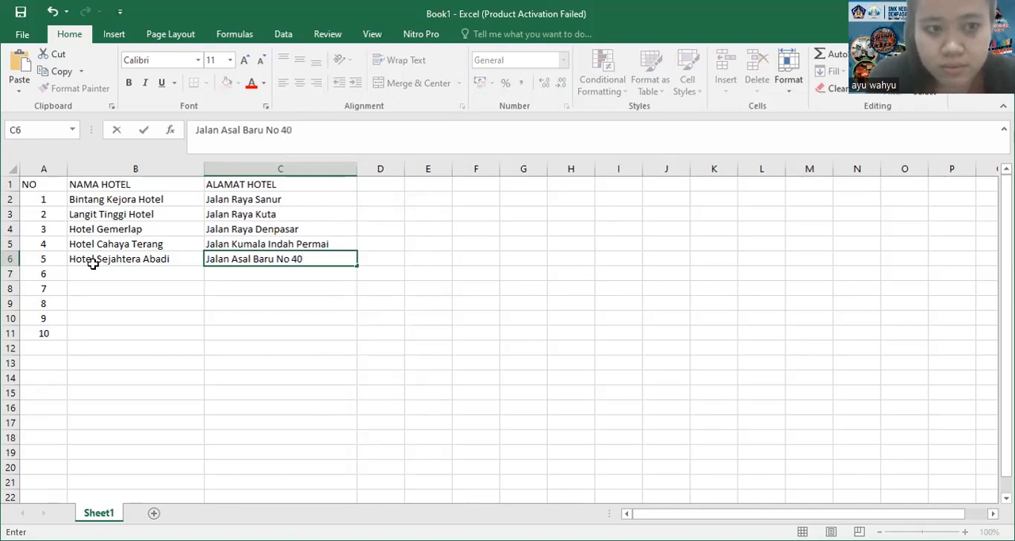
# Enter Hotel Indah Raya as the sixth hotel name in B7
pyautogui.click(95, 270)
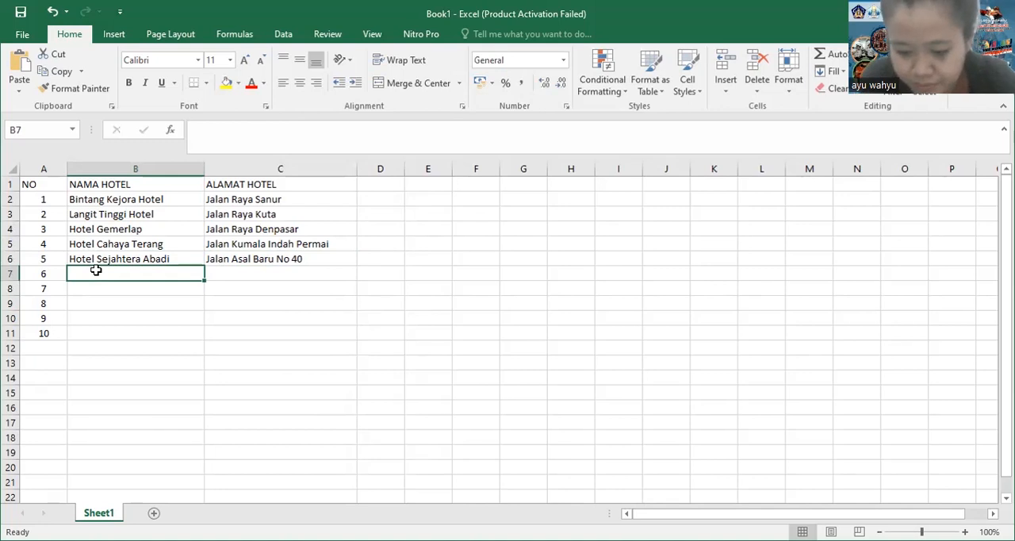
pyautogui.write('Hote')
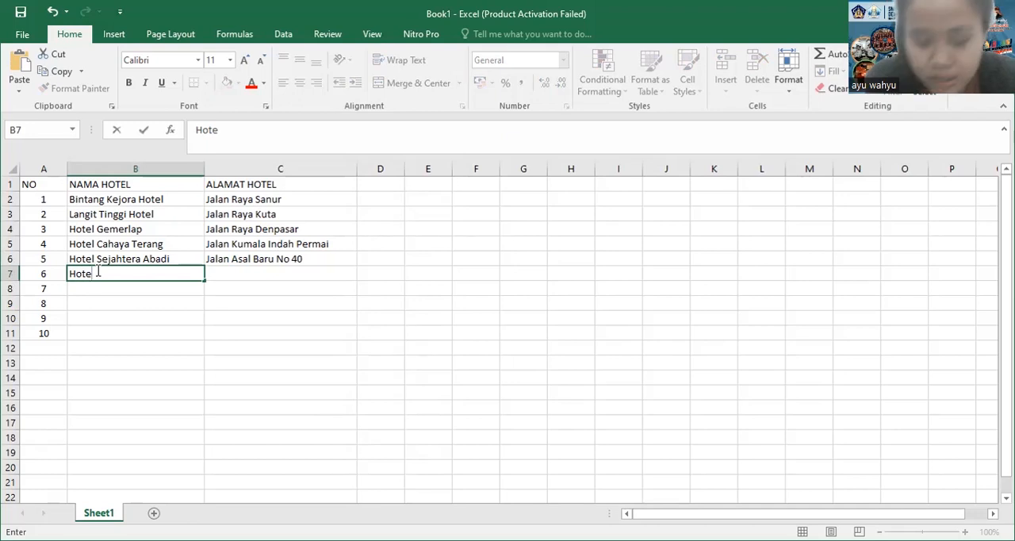
pyautogui.write('l Indah Raya')
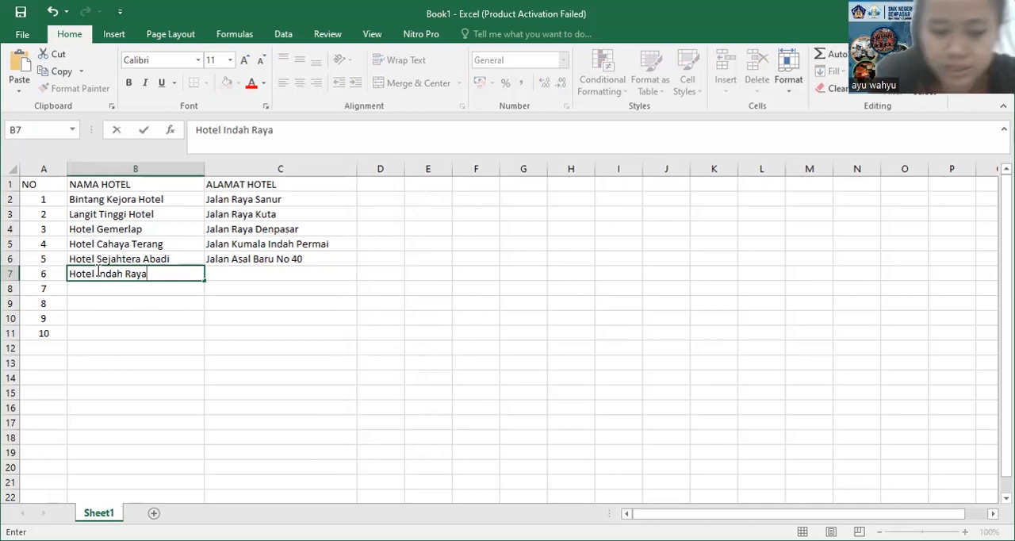
pyautogui.write('sal')
pyautogui.press('BackSpace')
pyautogui.press('BackSpace')
pyautogui.press('BackSpace')
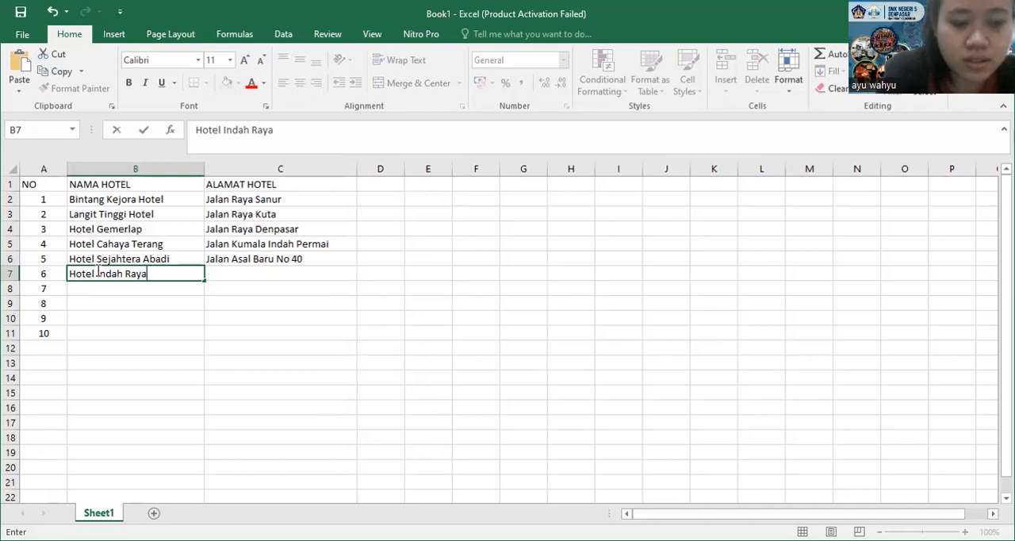
pyautogui.press('Tab')
# Enter the sixth hotel's street address with its building number in C7, replacing the suggested autocomplete ending
pyautogui.write('Jalan Asal')
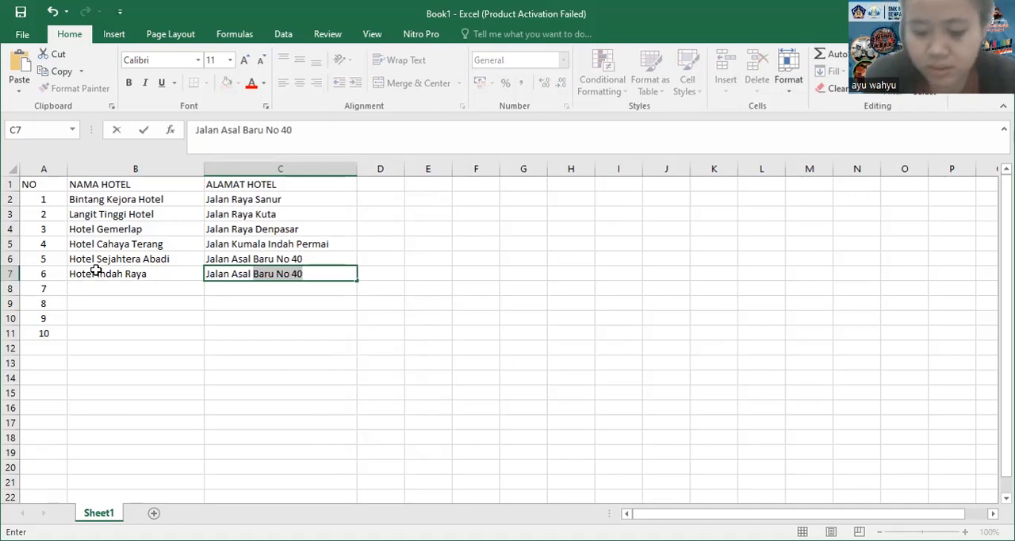
pyautogui.press('BackSpace')
pyautogui.press('BackSpace')
pyautogui.press('BackSpace')
pyautogui.press('BackSpace')
pyautogui.press('BackSpace')
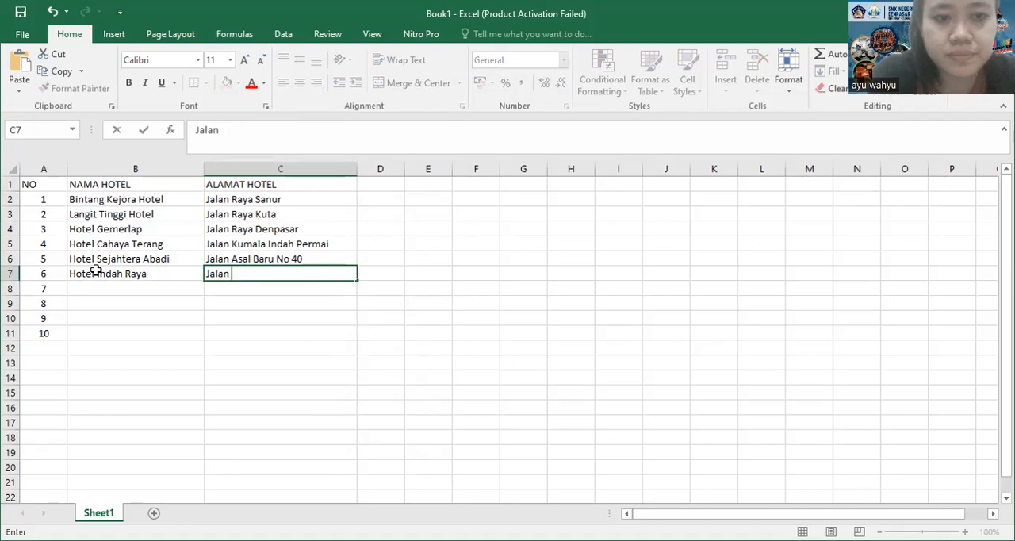
pyautogui.write('Kenangan')
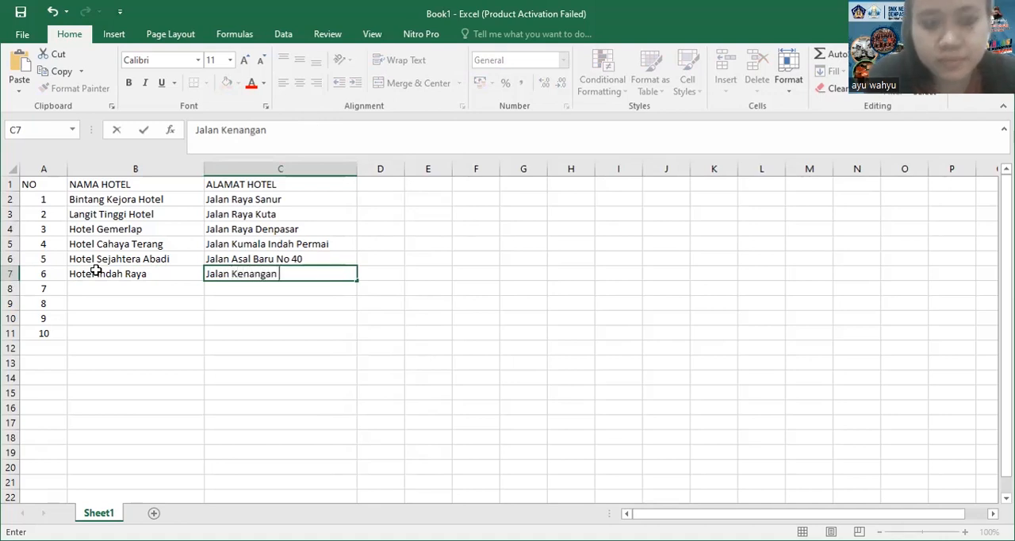
pyautogui.write(' Putih ')
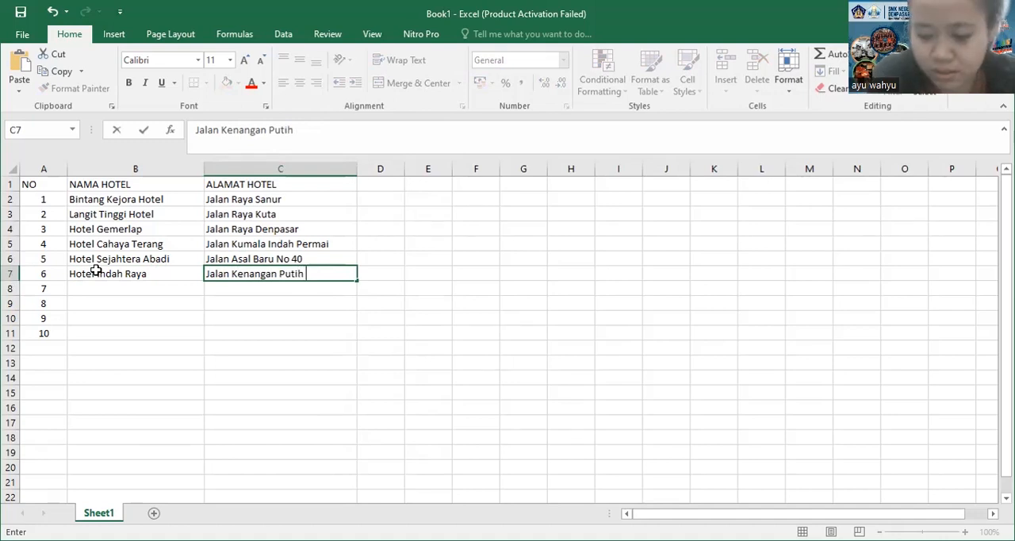
pyautogui.write('No')
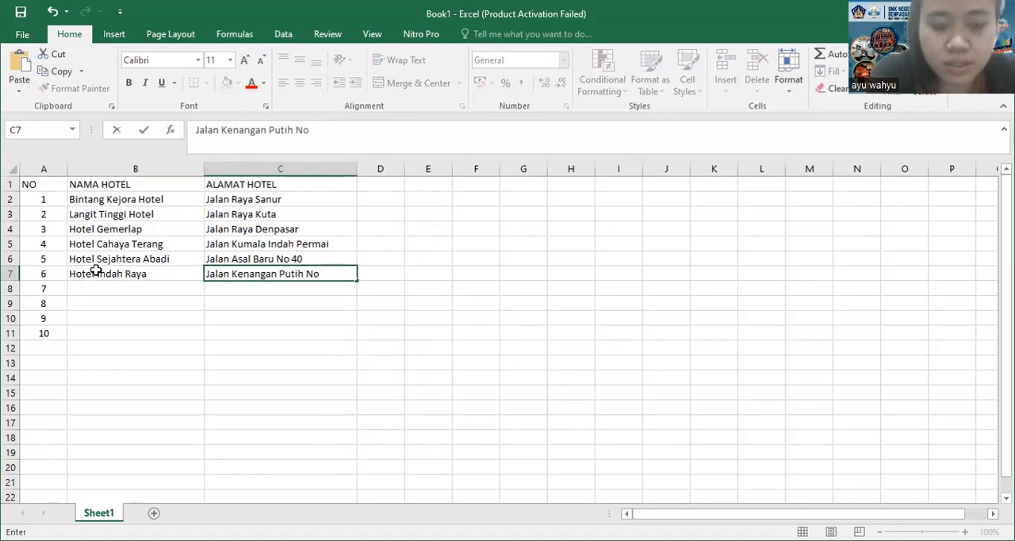
pyautogui.write(' 3')
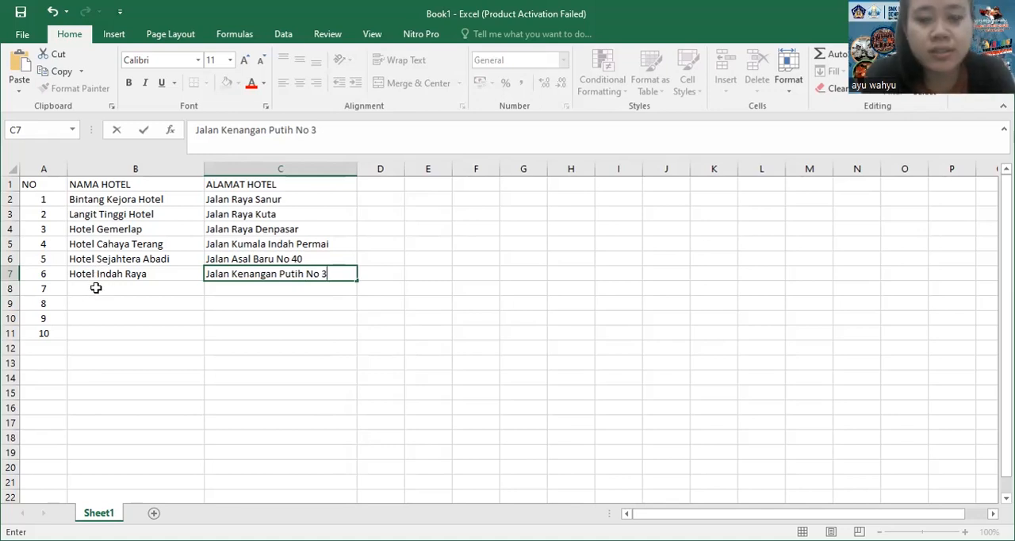
# Enter Nuansa Putih Hotel as the seventh hotel name in B8
pyautogui.click(95, 288)
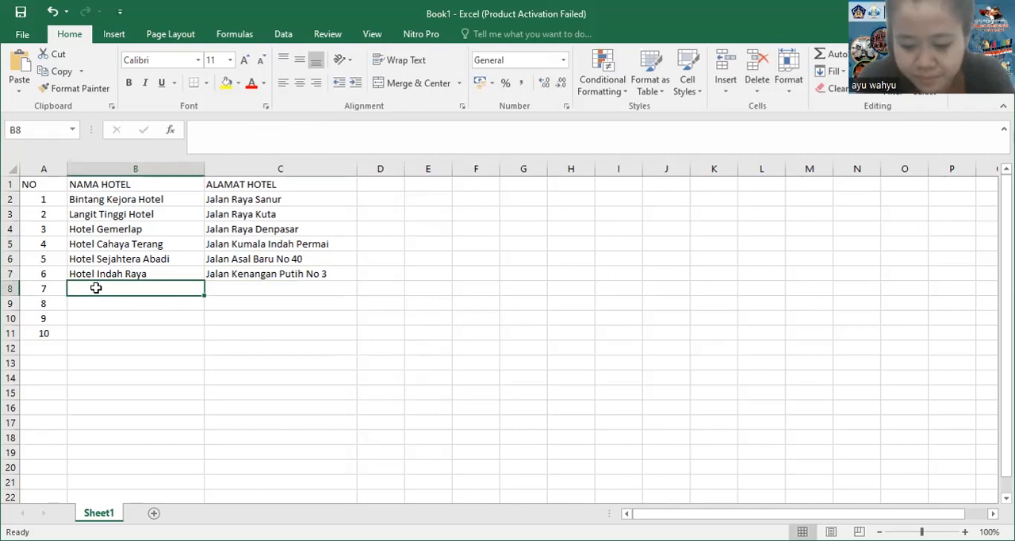
pyautogui.write('Nu')
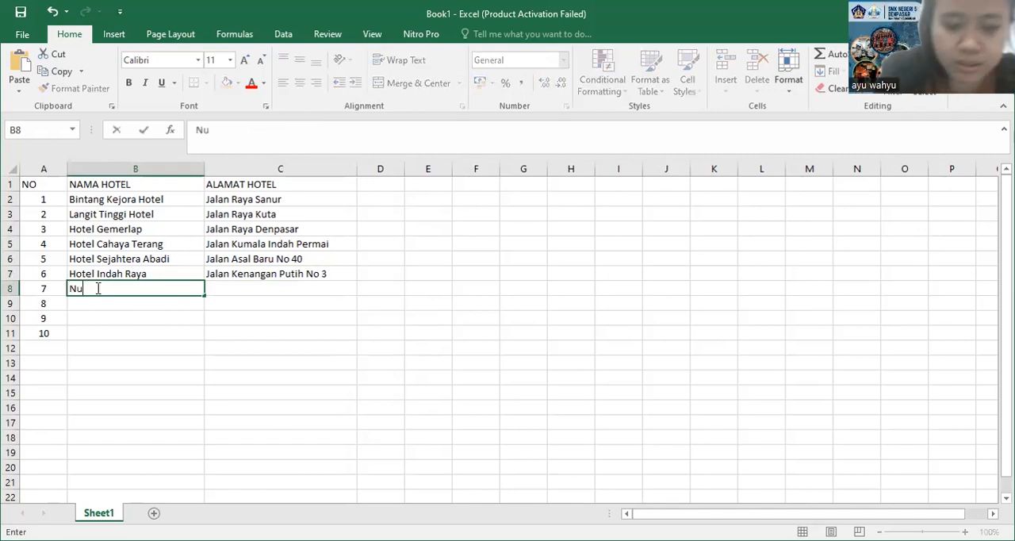
pyautogui.write('AN')
pyautogui.press('BackSpace')
pyautogui.press('BackSpace')
pyautogui.write('ansa')
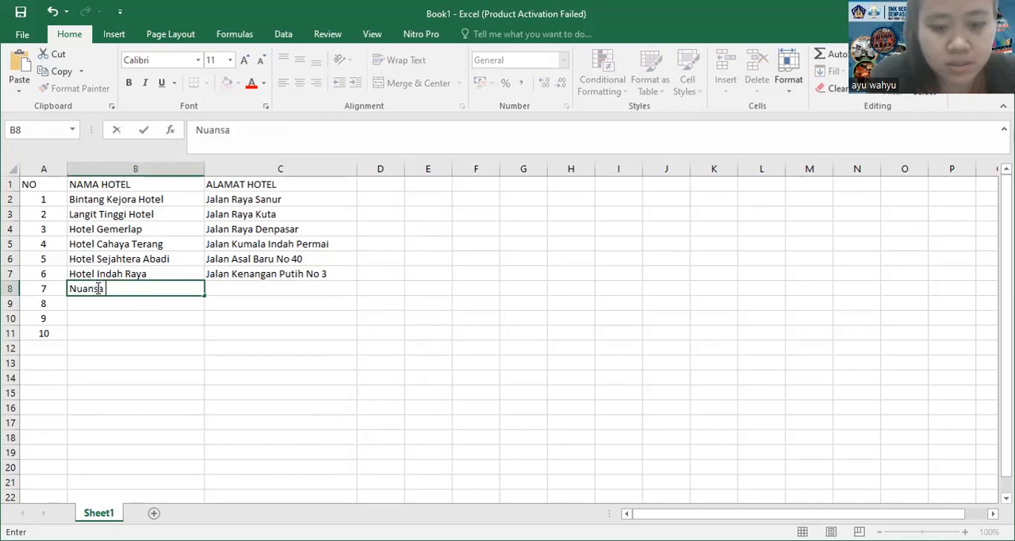
pyautogui.write(' Putih H')
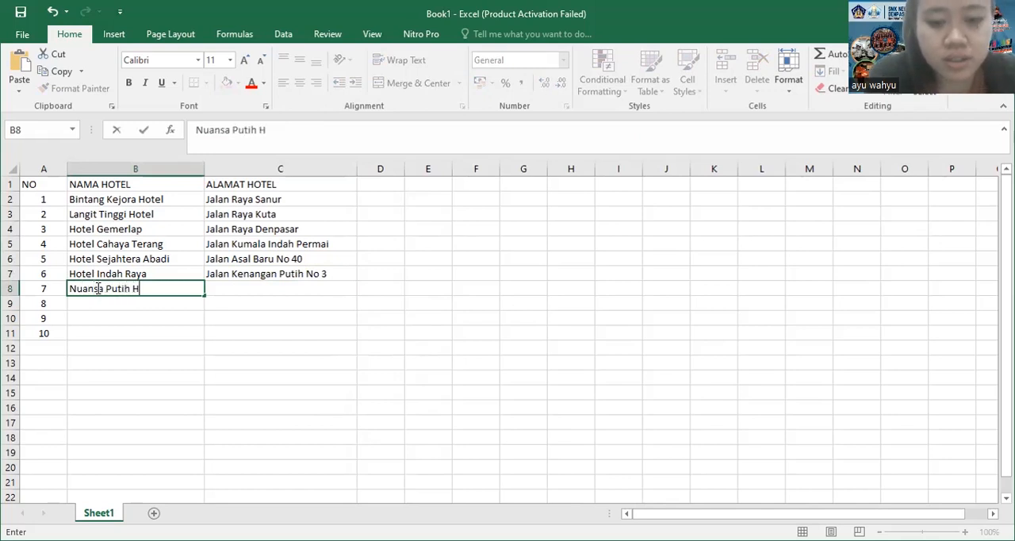
pyautogui.write('otel')
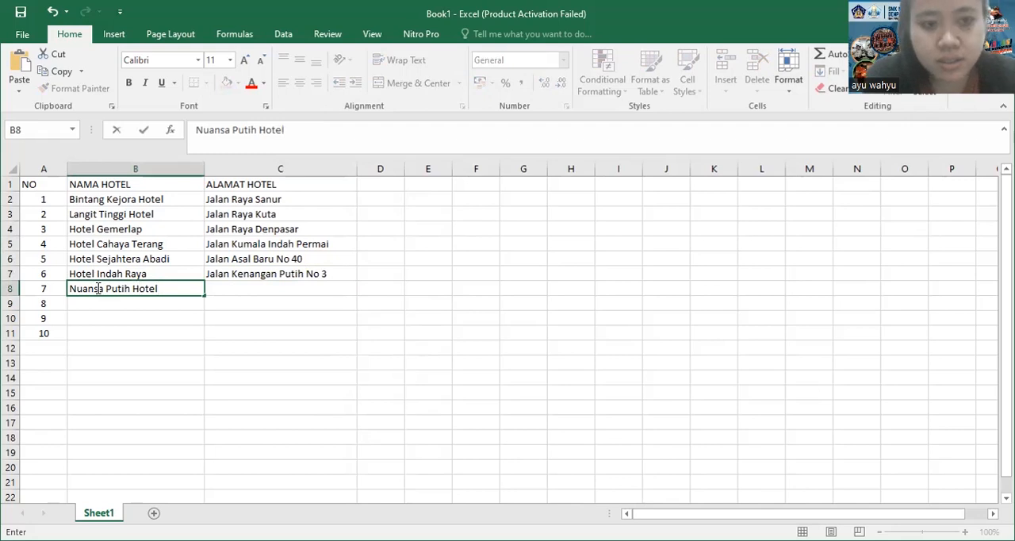
# Enter the seventh hotel's street address in C8, without a building number
pyautogui.press('Tab')
pyautogui.write('Jalan')
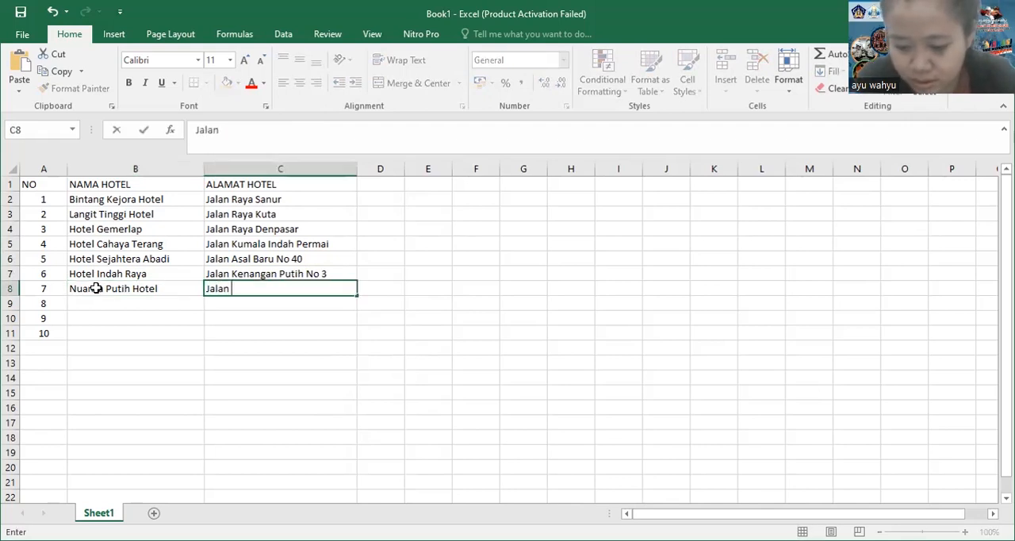
pyautogui.write('M')
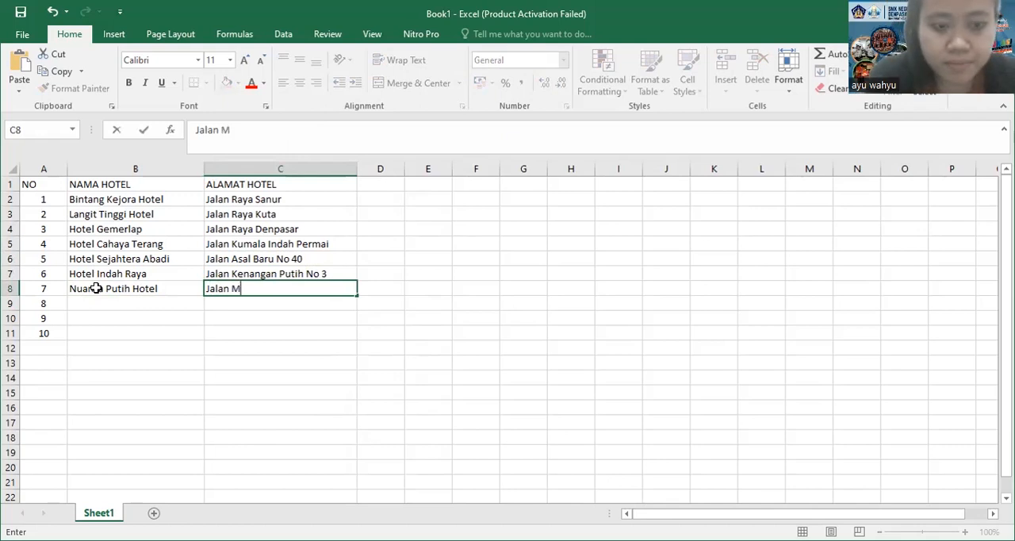
pyautogui.write('erah D')
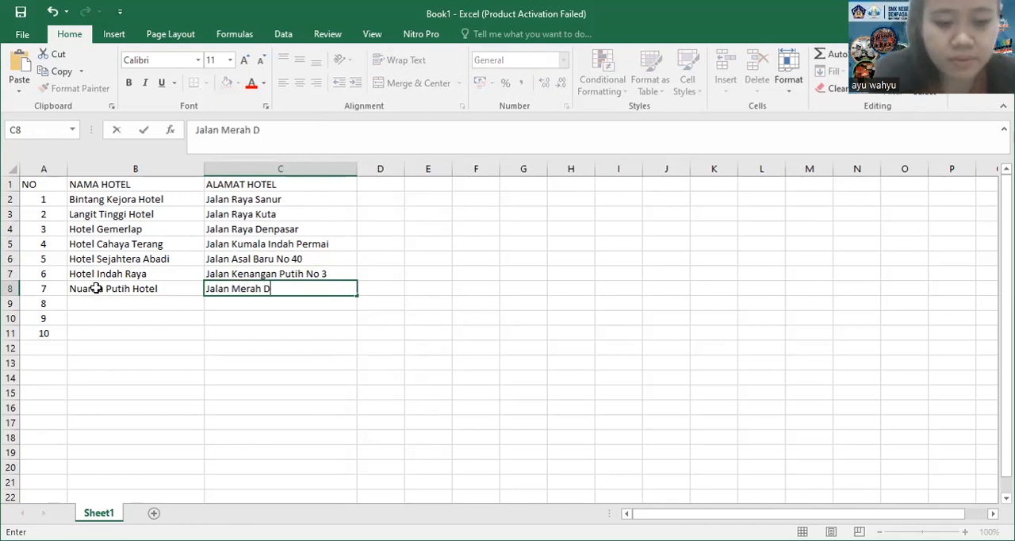
pyautogui.write('elima Barat')
# Enter Kemenangan Suci Hotel as the eighth hotel name in B9
pyautogui.click(102, 297)
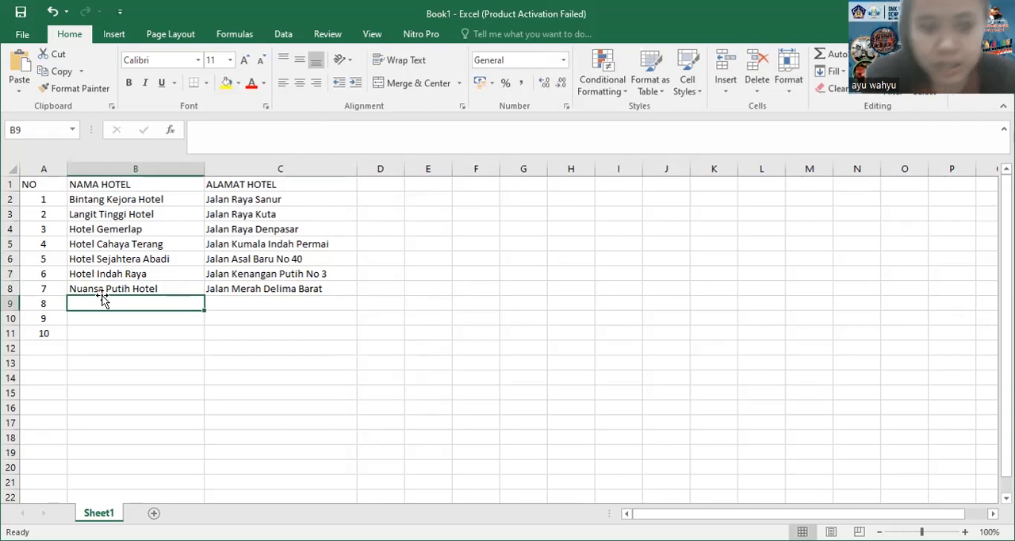
pyautogui.write('Kemena')
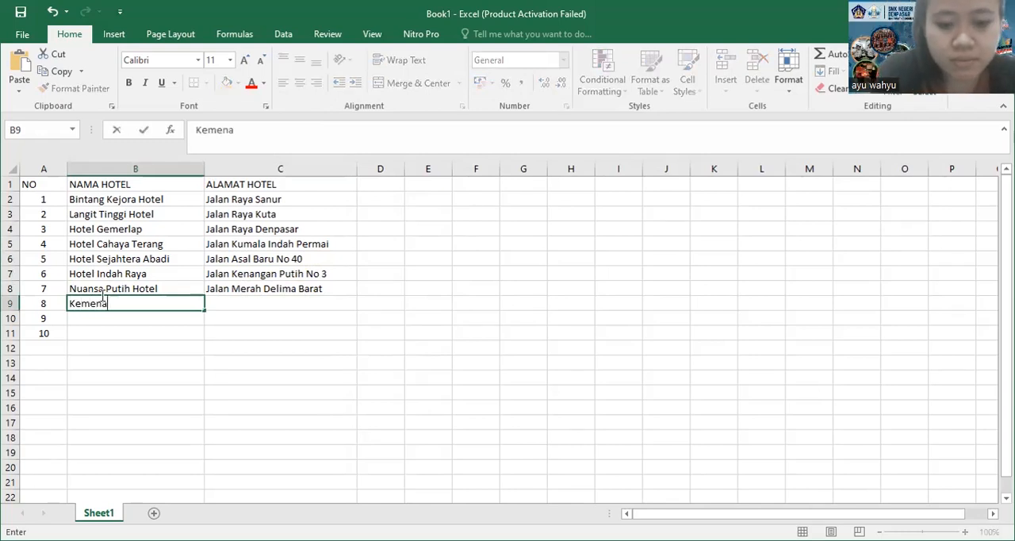
pyautogui.write('ngan Su')
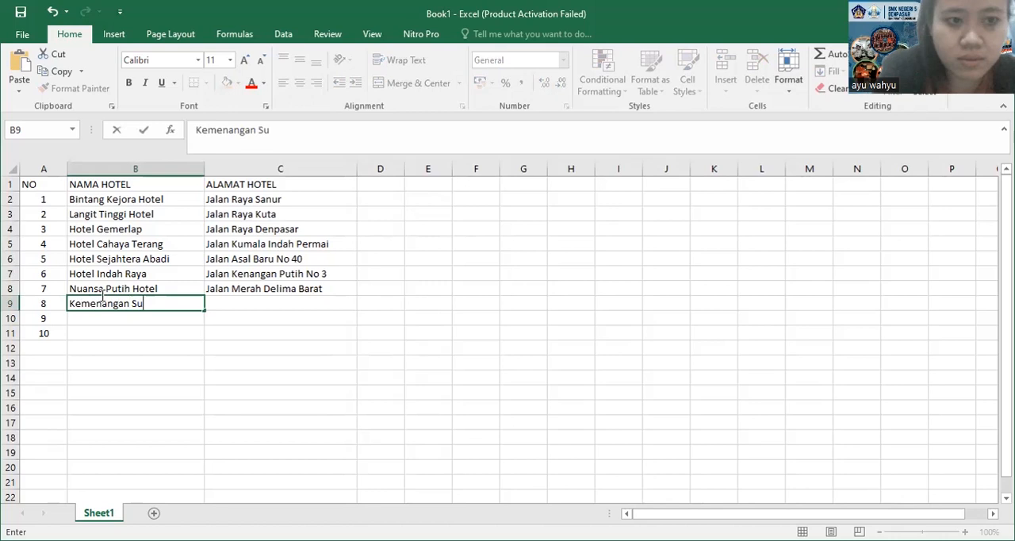
pyautogui.write('ci Hotel')
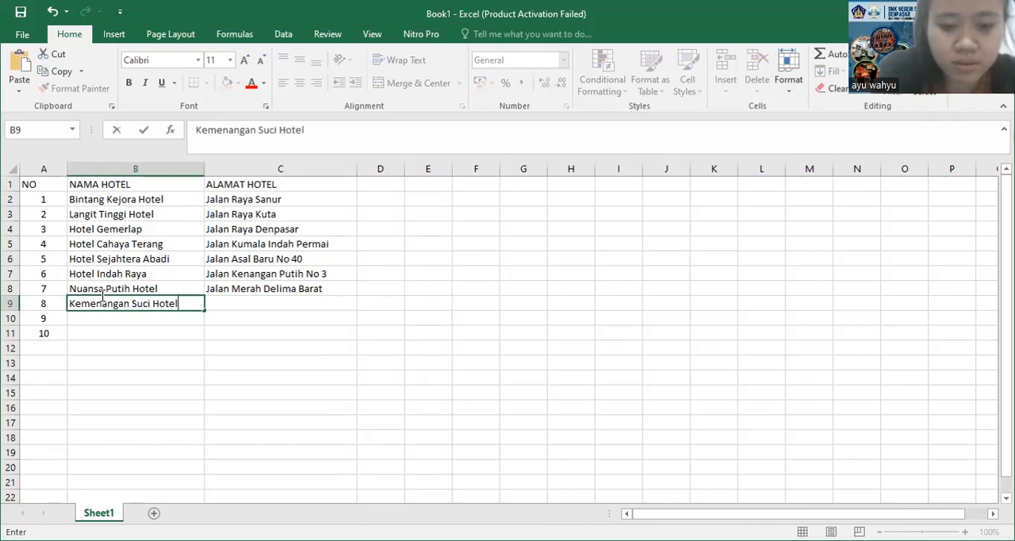
# Enter the eighth hotel's street address with its building number and block in C9
pyautogui.press('Tab')
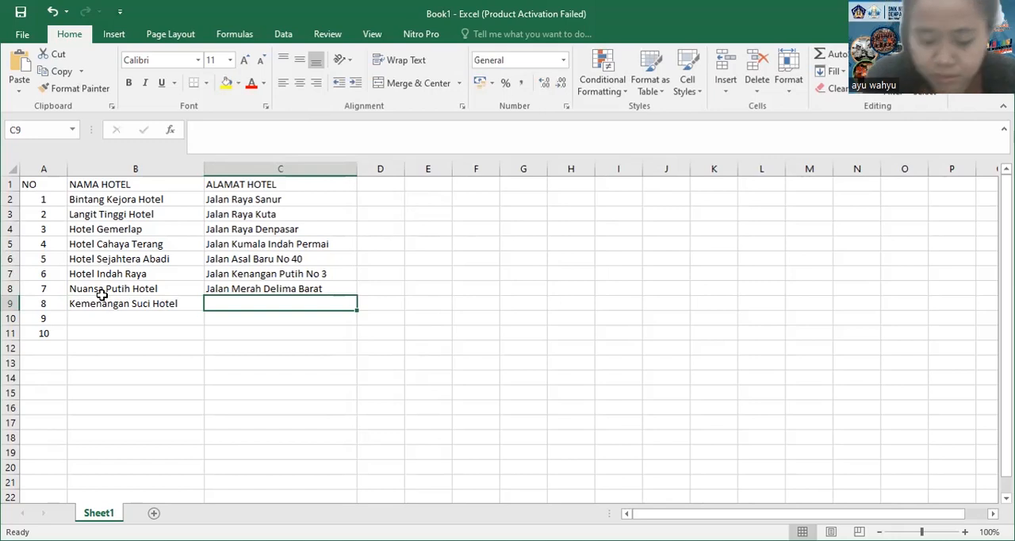
pyautogui.write('Jalan Badung')
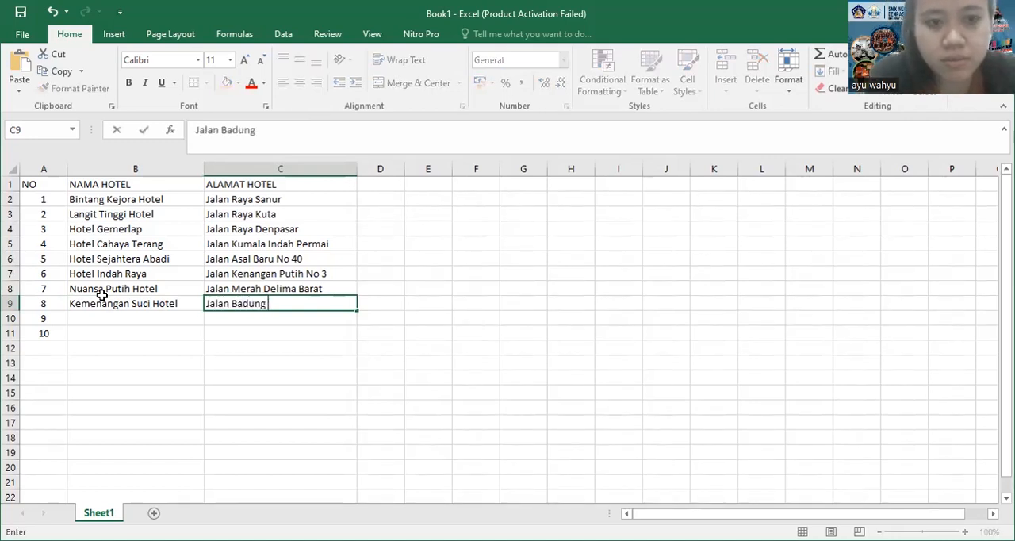
pyautogui.write(' Raya No')
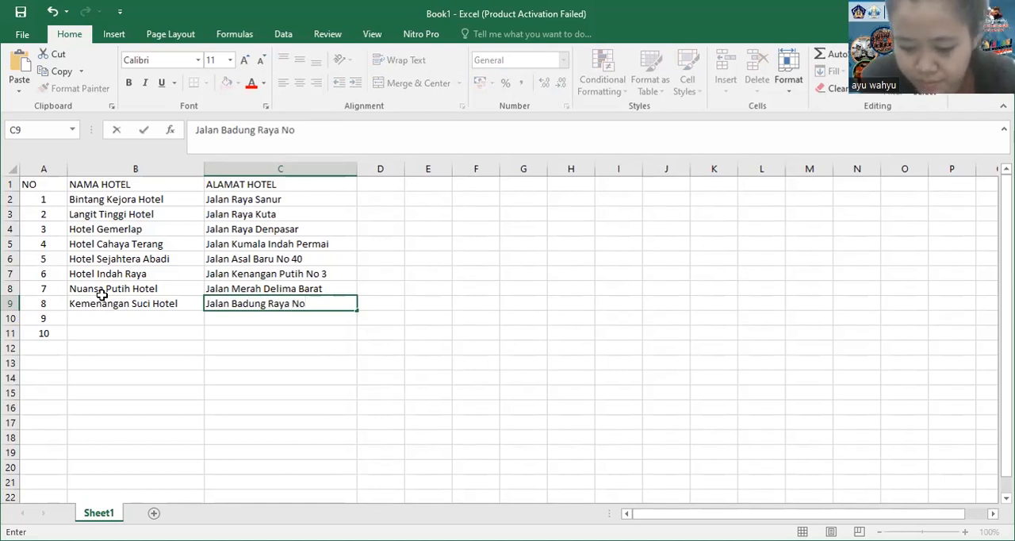
pyautogui.write('1')
pyautogui.press('BackSpace')
pyautogui.write('1 Blok')
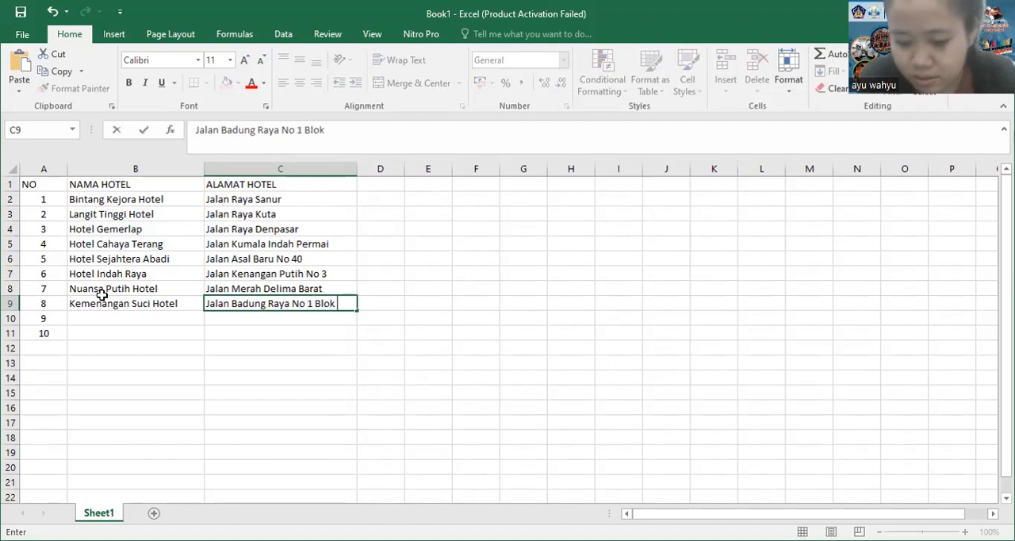
pyautogui.write(' I')
pyautogui.press('Return')
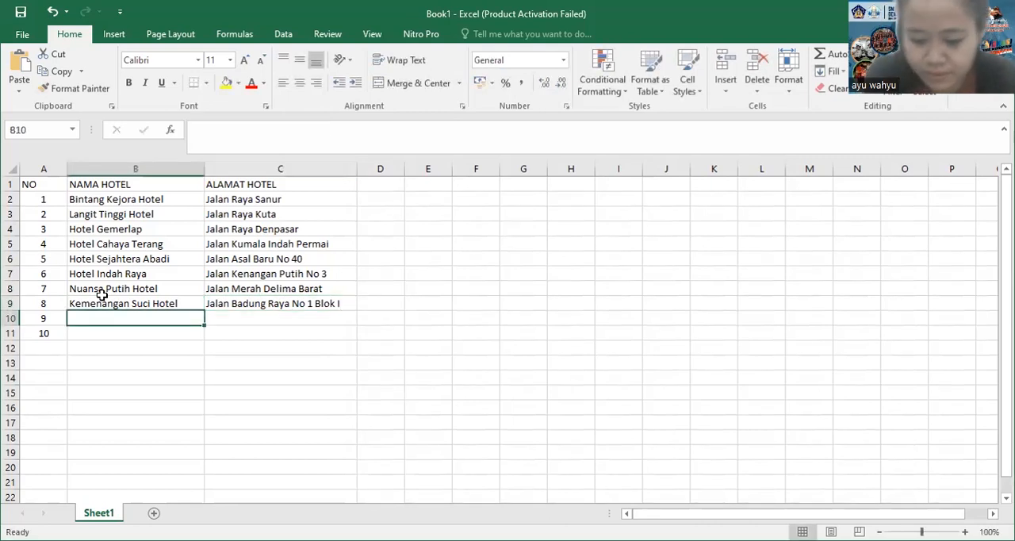
# Enter Land Mark Hotel as the ninth hotel name in B10
pyautogui.write('Land ')
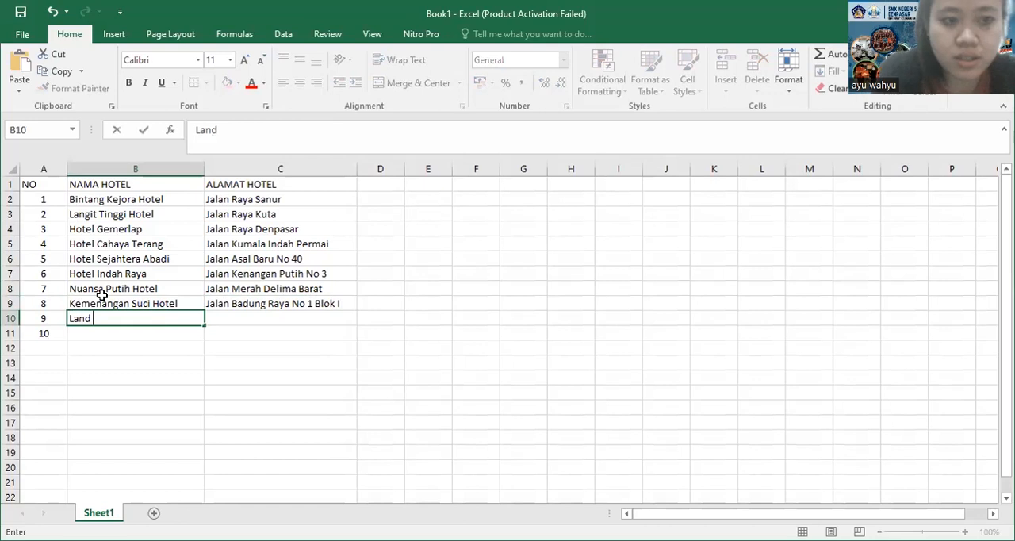
pyautogui.write('Mark')
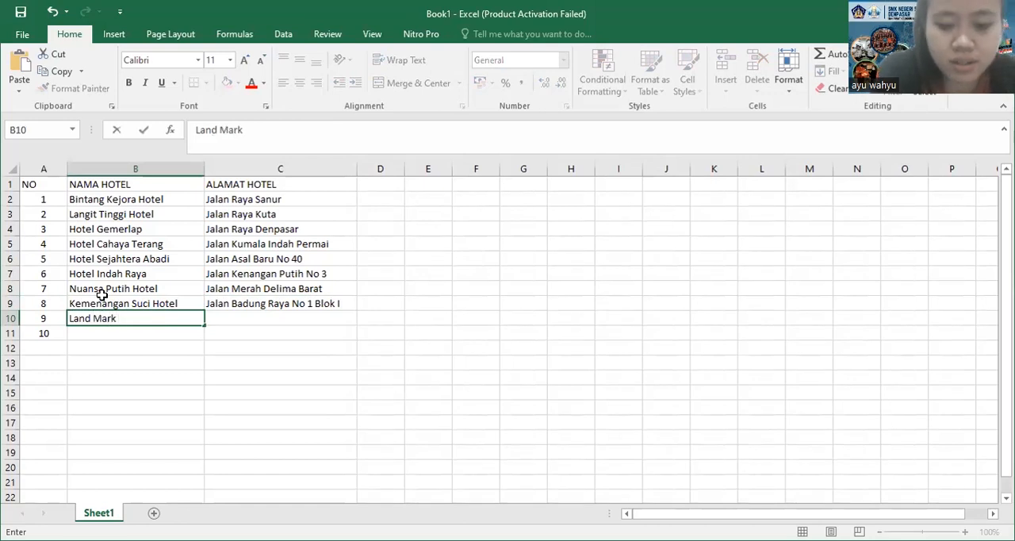
pyautogui.write(' Hotel')
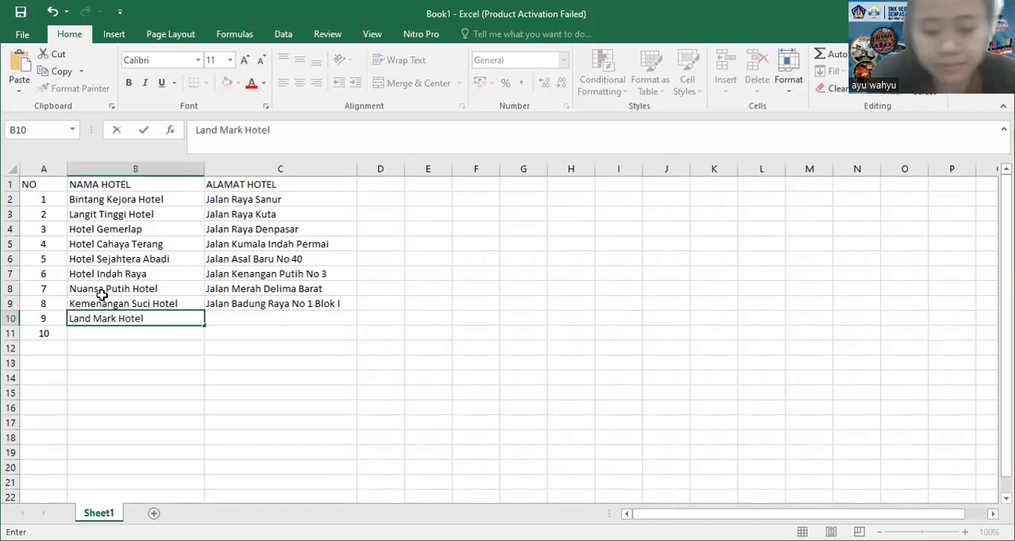
# Enter the ninth hotel's street address with its block and building number in C10
pyautogui.press('Tab')
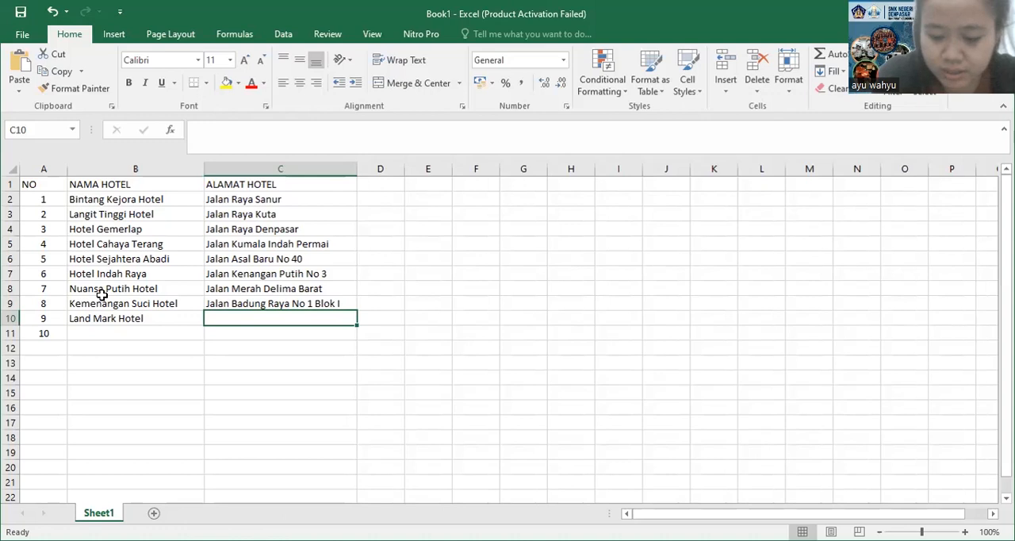
pyautogui.write('Jalan Suka Rasa')
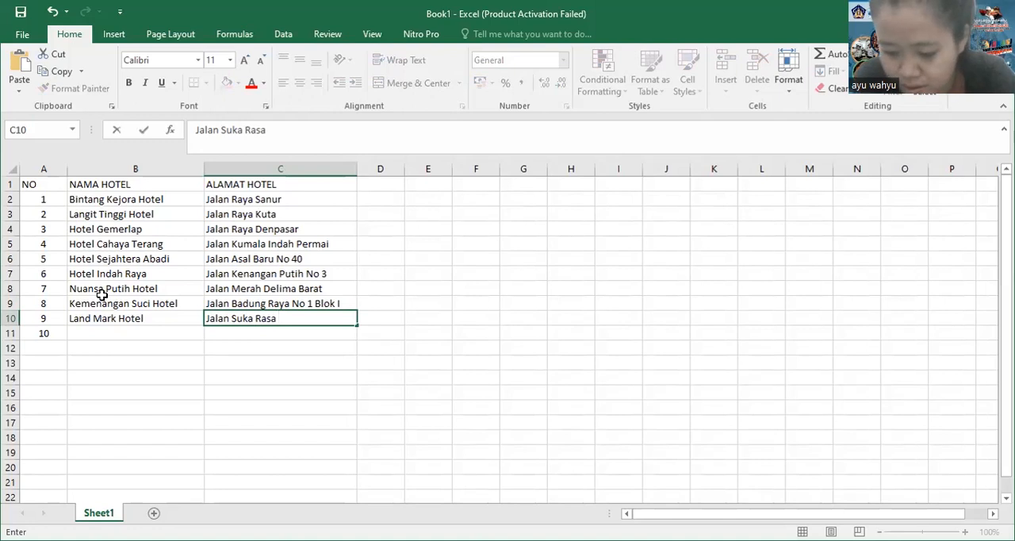
pyautogui.write(' B')
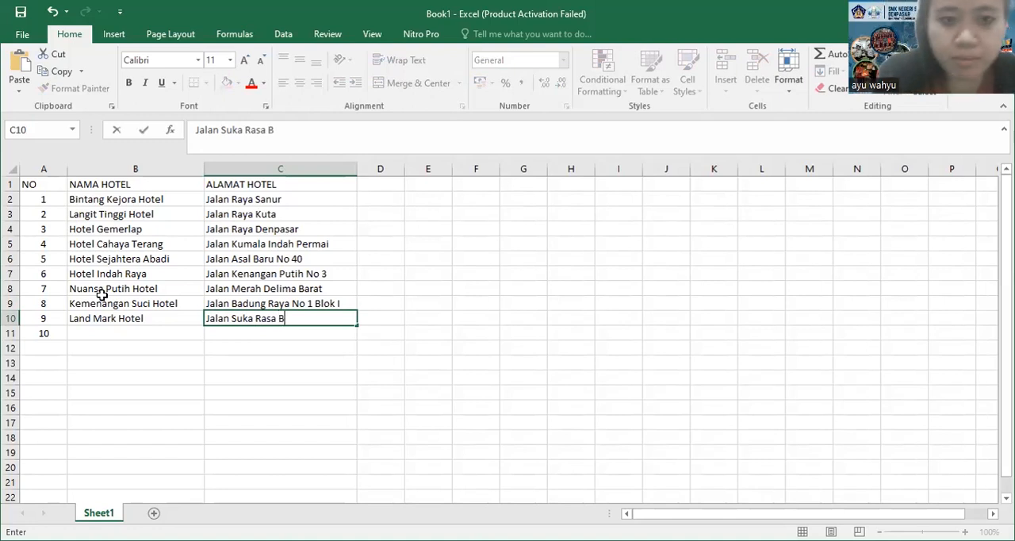
pyautogui.write('lok B')
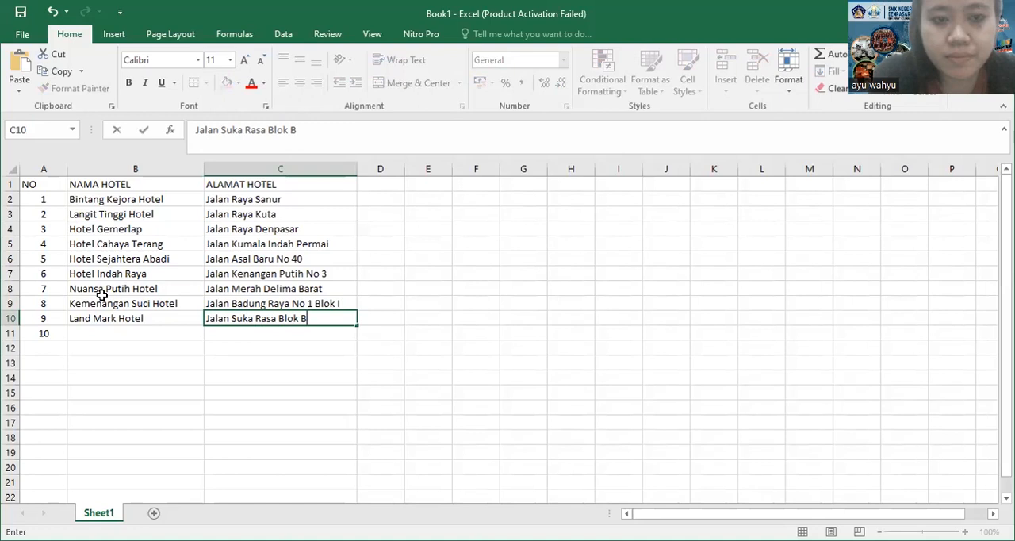
pyautogui.write(' No 5')
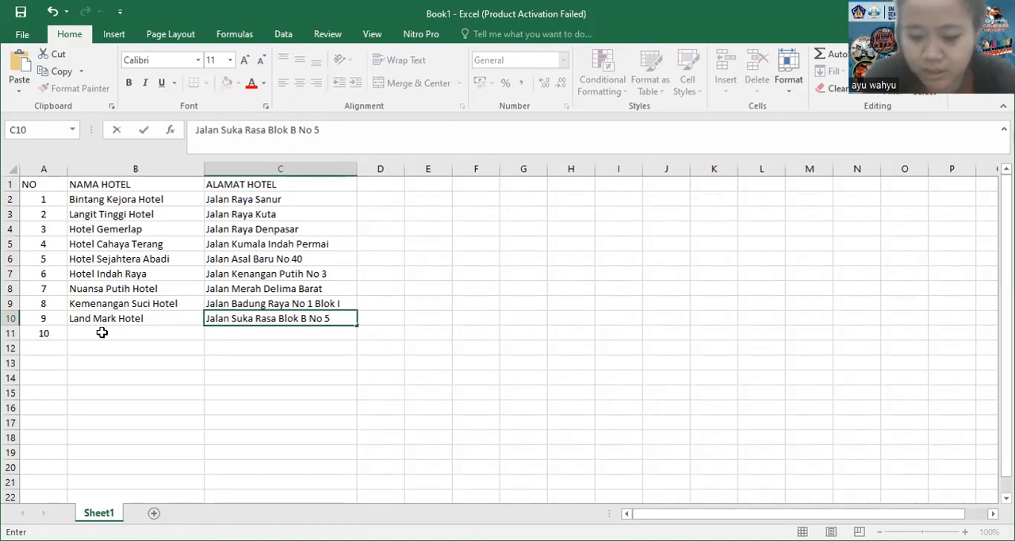
# Enter Kuta Hotel Bali Baru as the tenth hotel name in B11
pyautogui.click(102, 332)
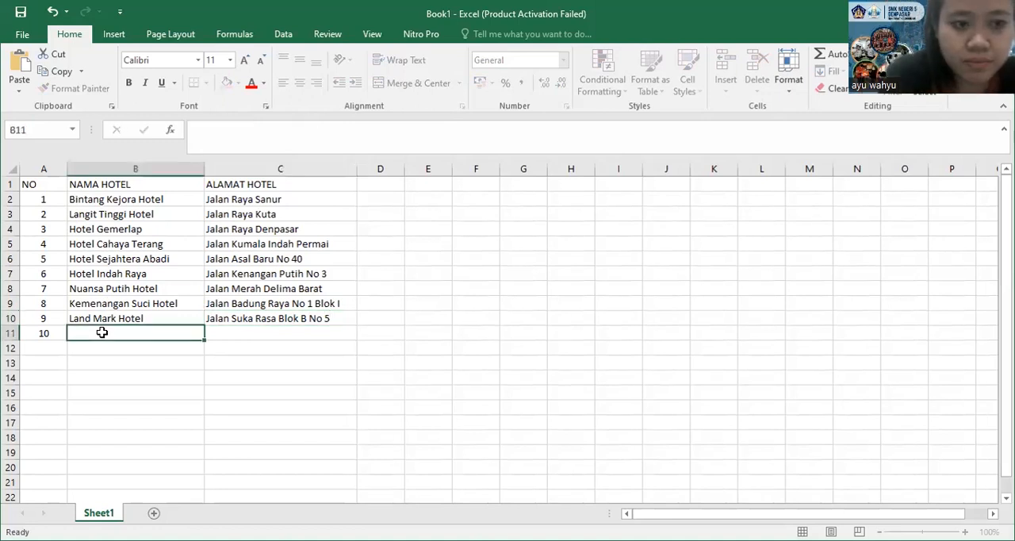
pyautogui.write('Kuta Hotel B')
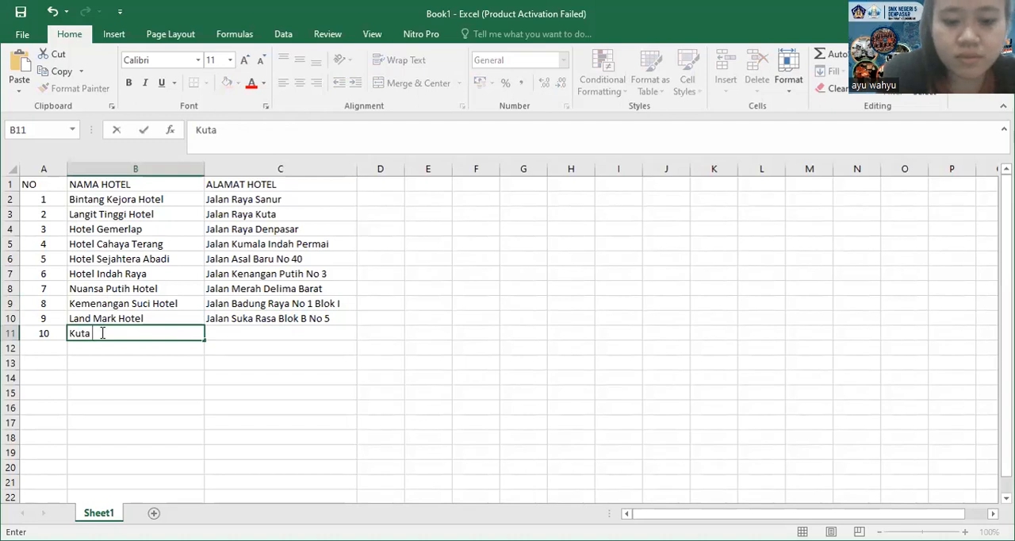
pyautogui.write('ali Baru')
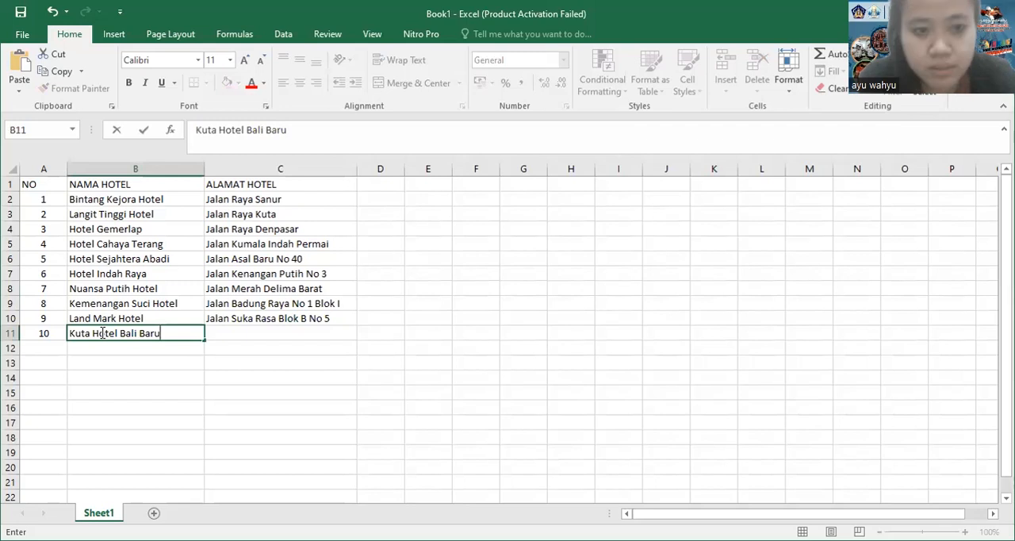
# Enter the tenth hotel's street address with its alley and building number in C11
pyautogui.press('Tab')
pyautogui.write('Jala')
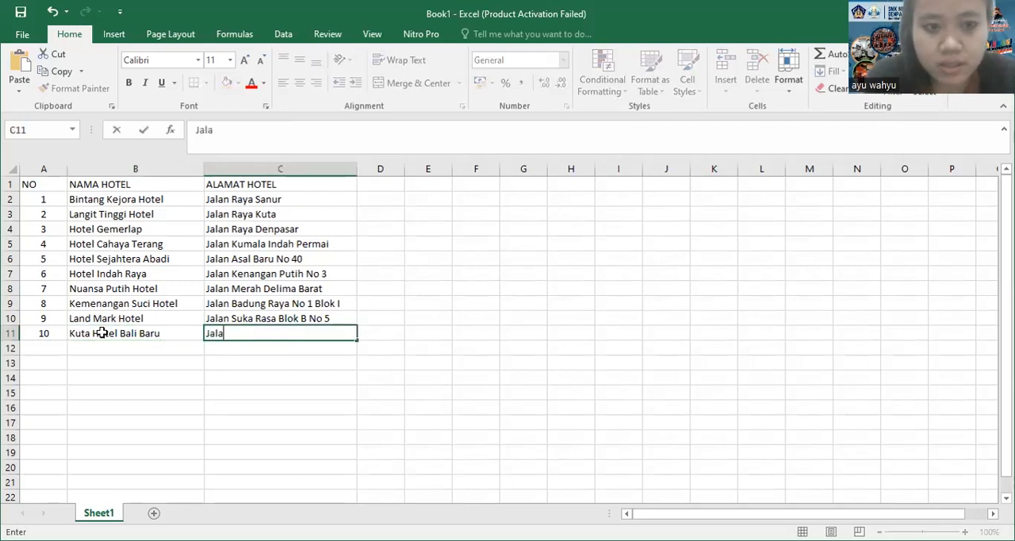
pyautogui.write('n Padma Duri')
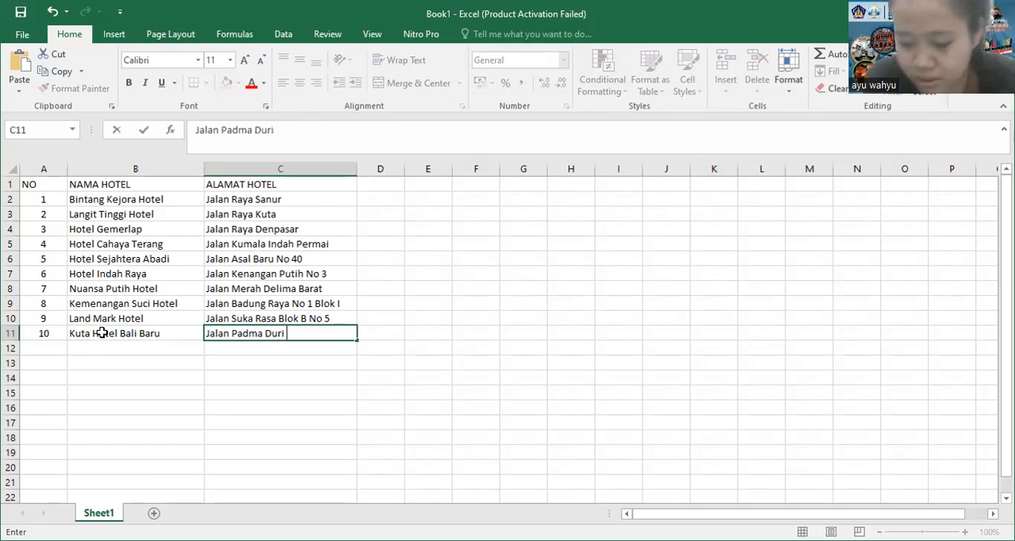
pyautogui.write(' G')
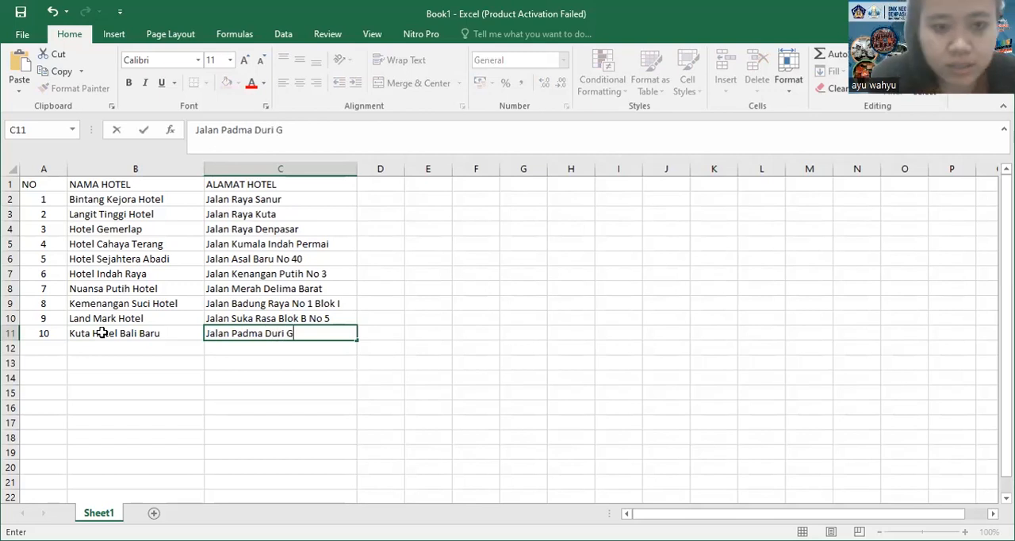
pyautogui.write('ang A1 No 2B')
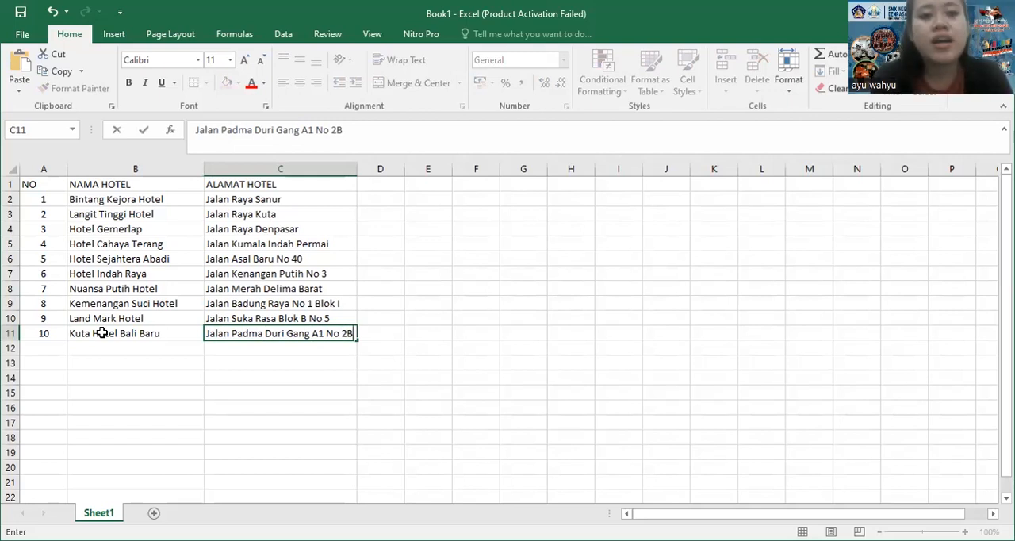
# Apply All Borders to the whole hotel table, range A1:C11, including the header row
pyautogui.click(35, 185)
pyautogui.moveTo(32, 185); pyautogui.dragTo(281, 335)
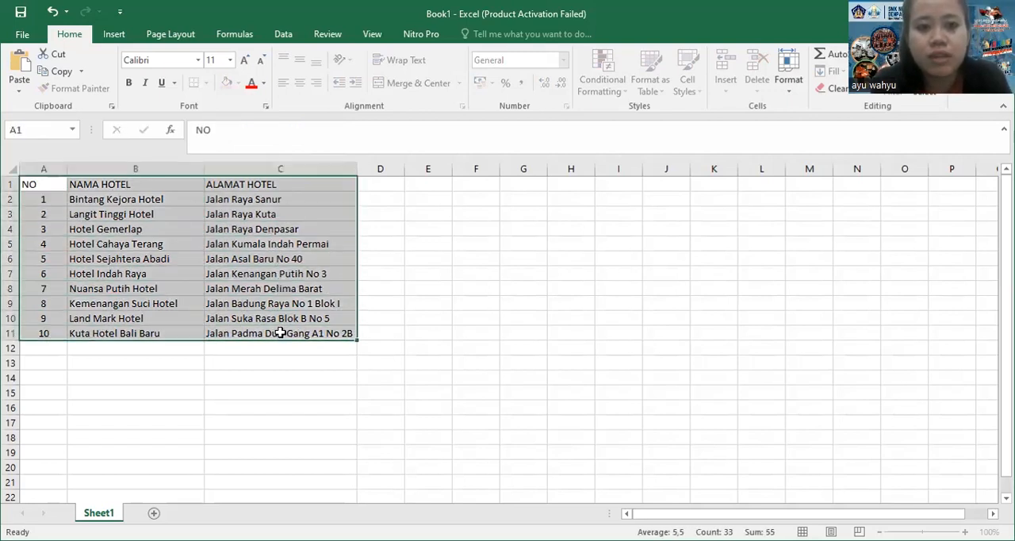
pyautogui.click(206, 84)
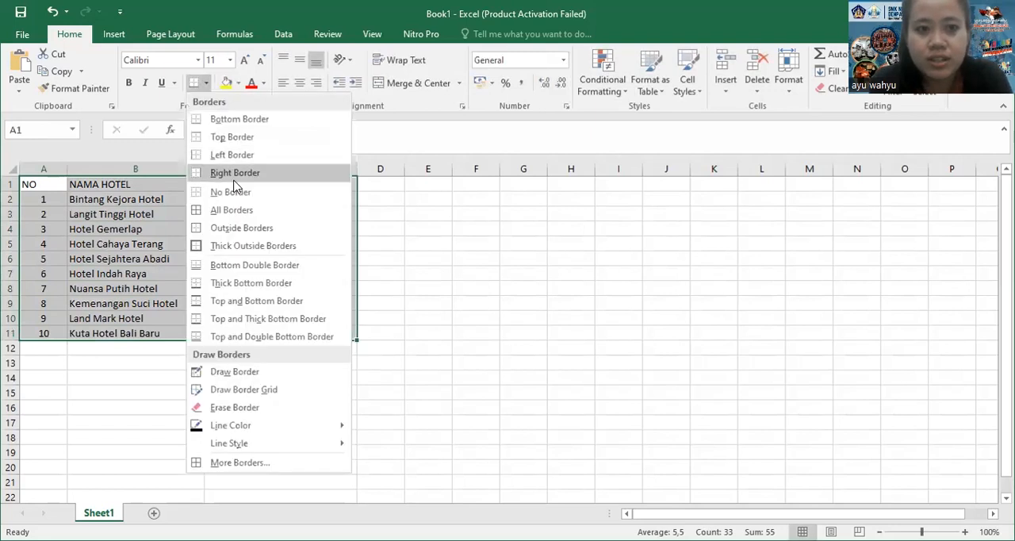
pyautogui.click(238, 210)
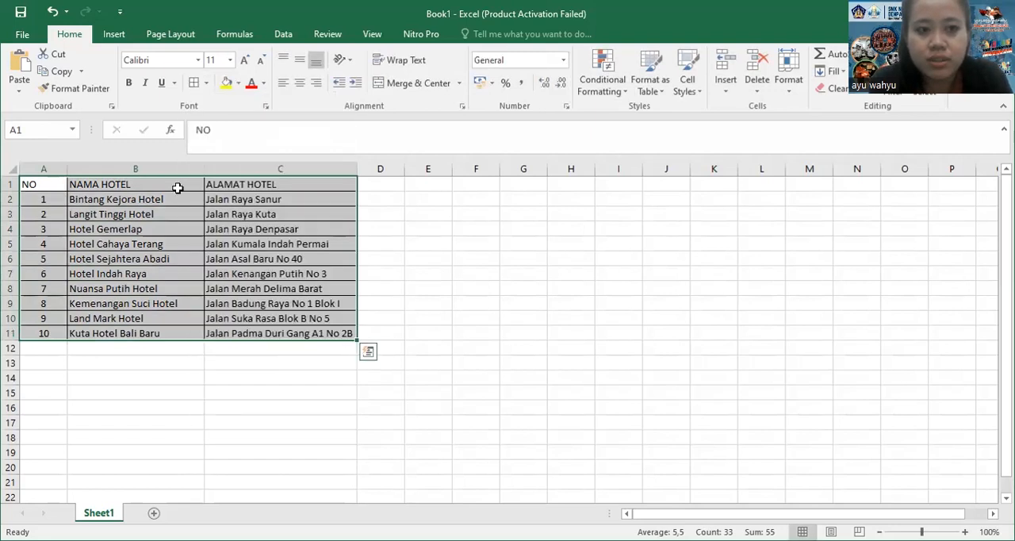
# Center the header cells A1:C1 horizontally and vertically and make them bold
pyautogui.moveTo(45, 185); pyautogui.dragTo(264, 180)
pyautogui.click(299, 84)
pyautogui.click(299, 60)
pyautogui.hotkey('ctrl', 'b')
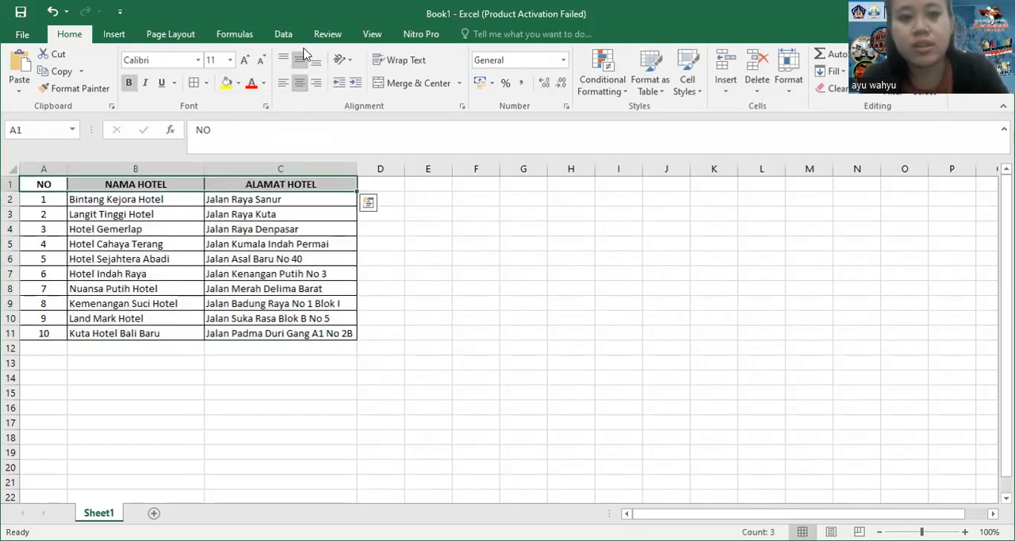
# Save the workbook in the X PH 0 documents folder as DAFTAR UNDANGAN TABLE MANNER SMK NEGERI ANGAN
pyautogui.click(22, 35)
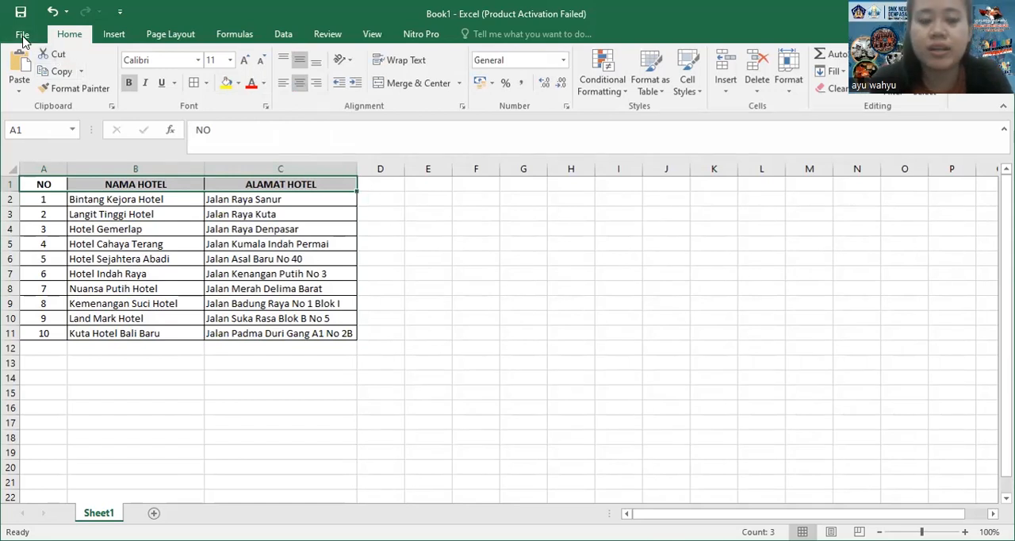
pyautogui.click(35, 184)
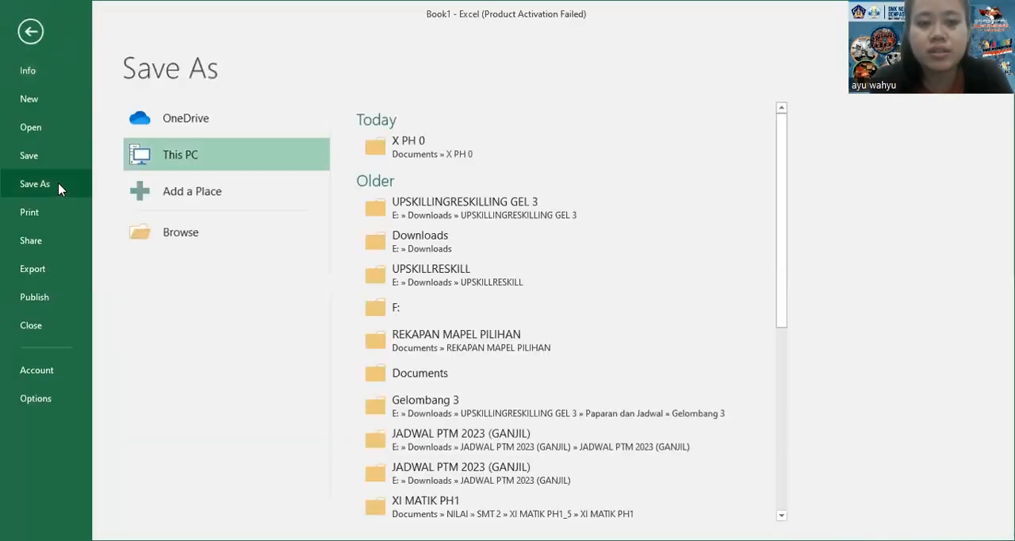
pyautogui.click(410, 143)
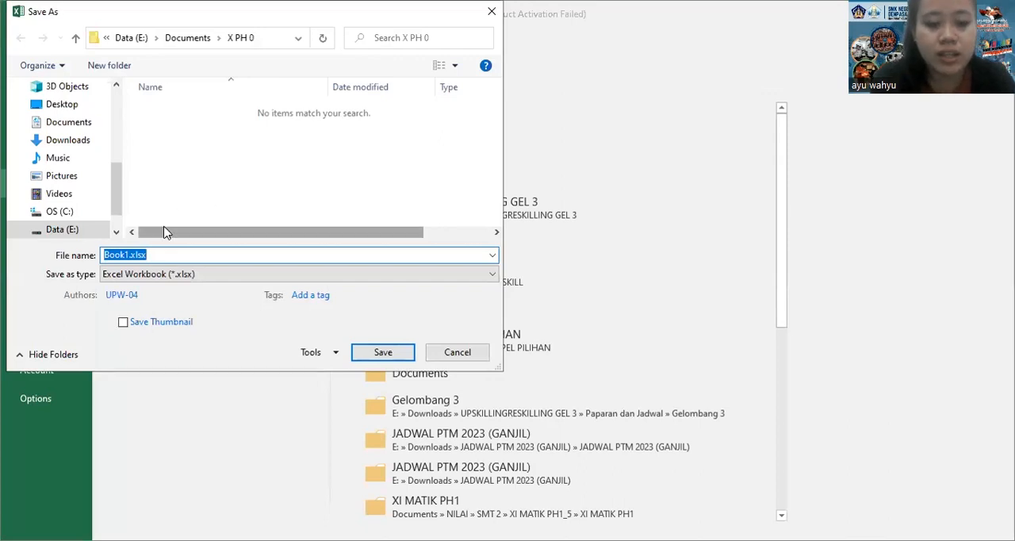
pyautogui.write('Ai')
pyautogui.press('BackSpace')
pyautogui.press('BackSpace')
pyautogui.write('DAFTA')
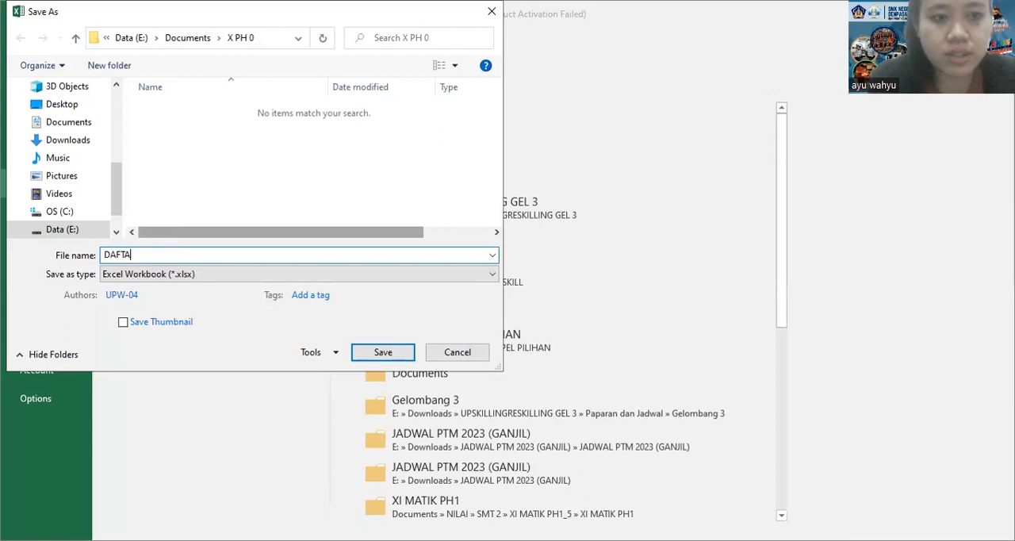
pyautogui.write('R U')
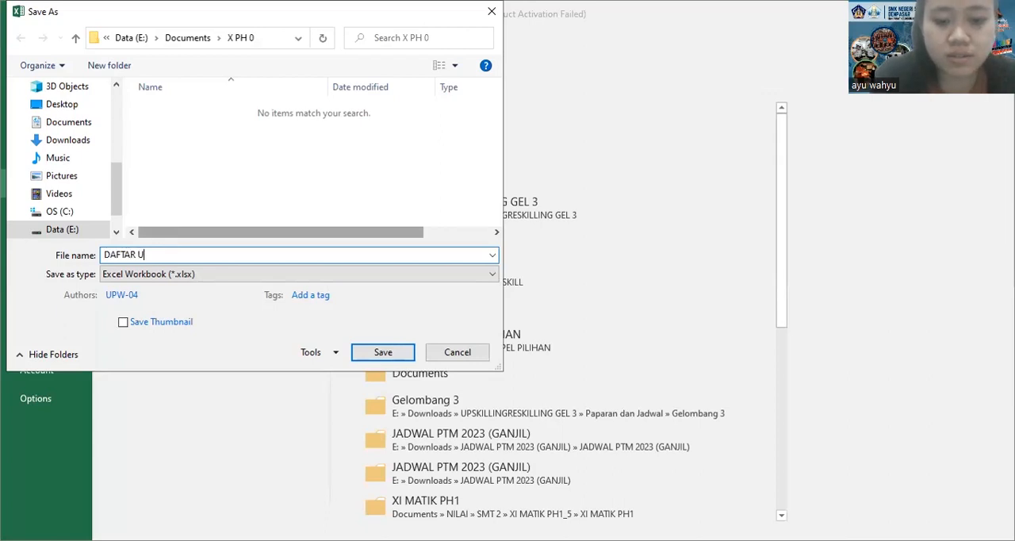
pyautogui.write('NDANGAN T')
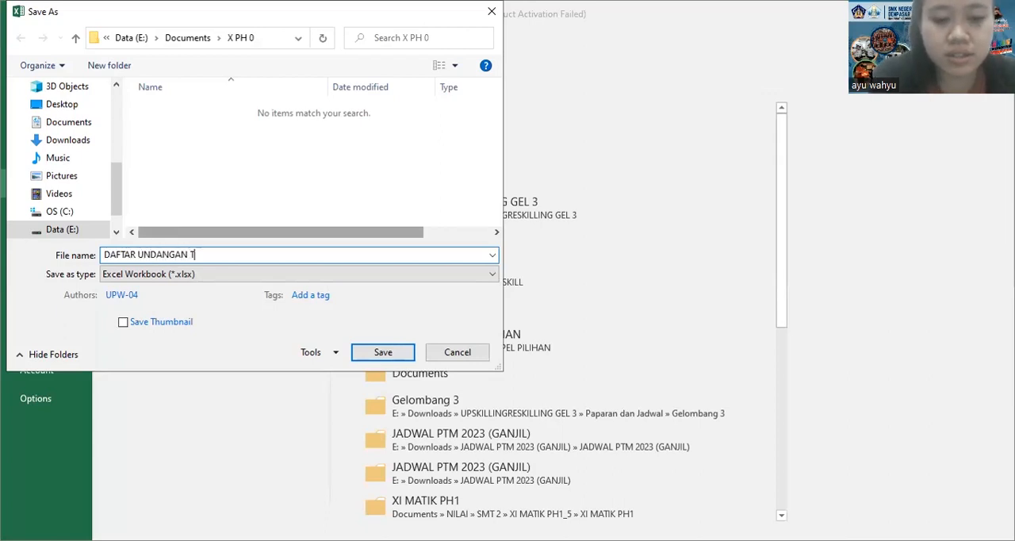
pyautogui.write('ABLE MANN')
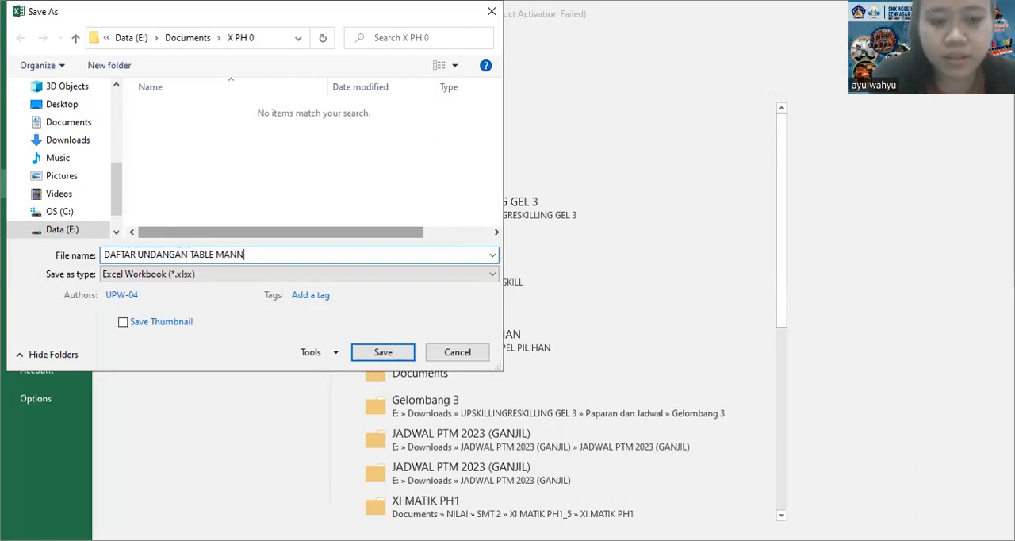
pyautogui.write('ER SMK NEGER')
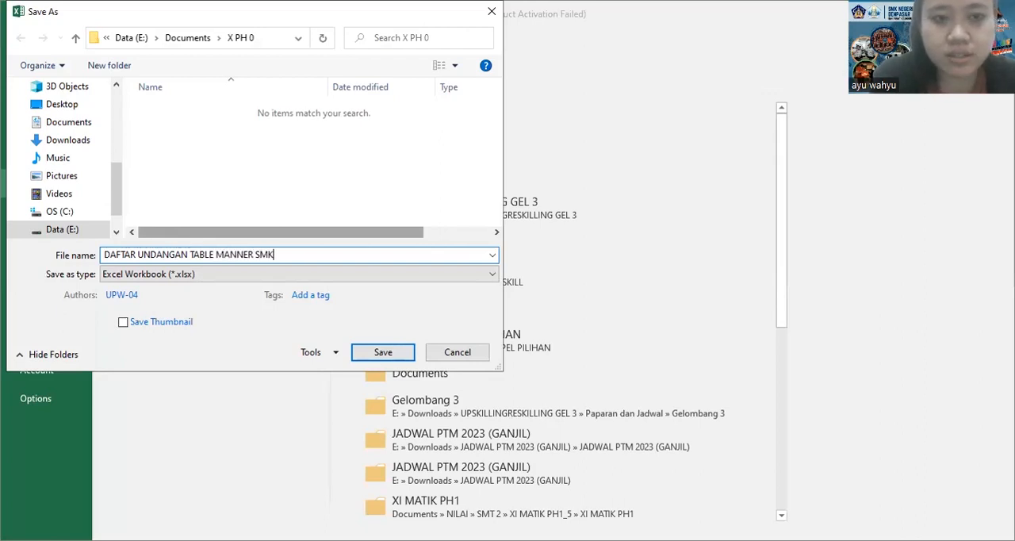
pyautogui.write('I ANGAN')
pyautogui.press('Return')
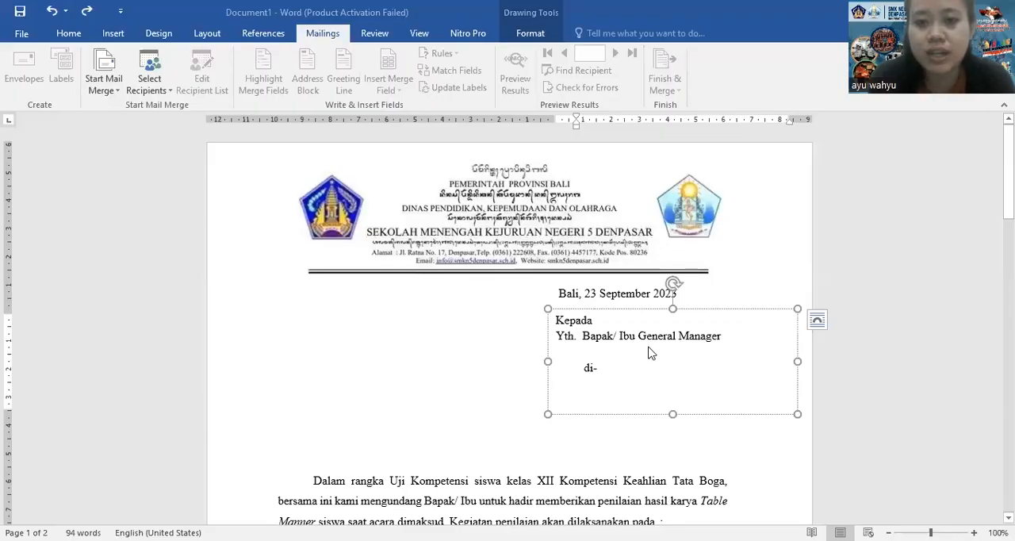
# Switch to the invitation letter in Word and start a mail merge of the Letters type
pyautogui.click(595, 352)
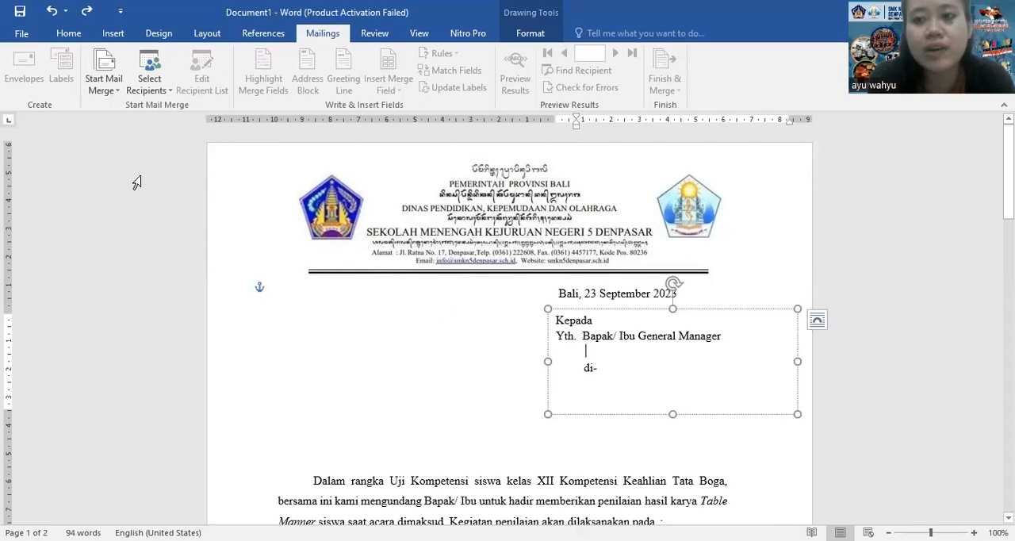
pyautogui.click(69, 35)
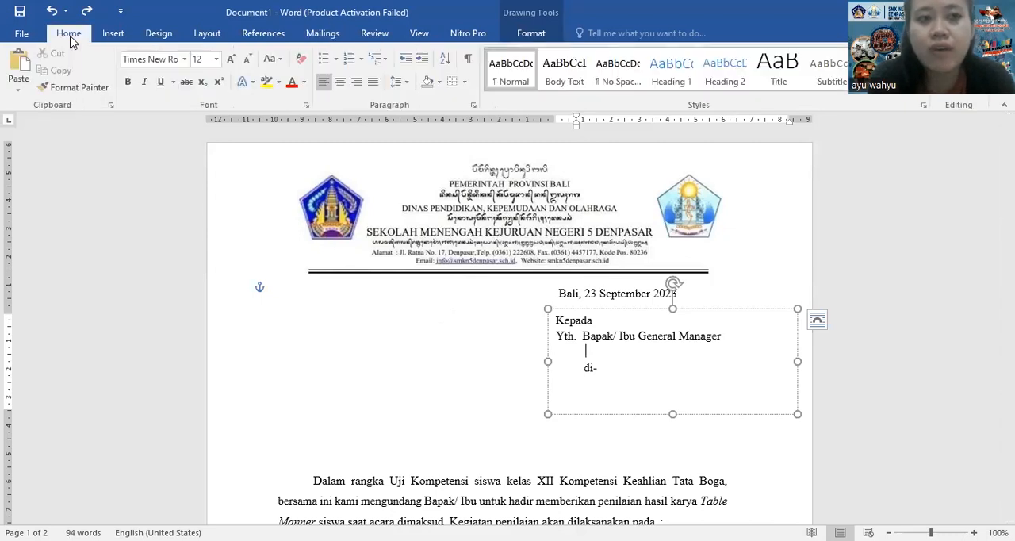
pyautogui.click(325, 35)
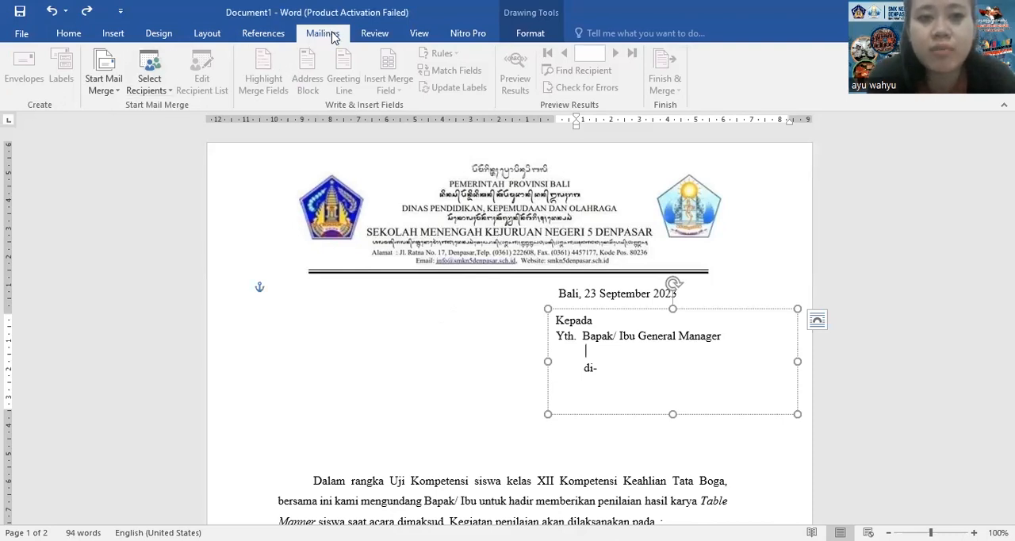
pyautogui.click(117, 92)
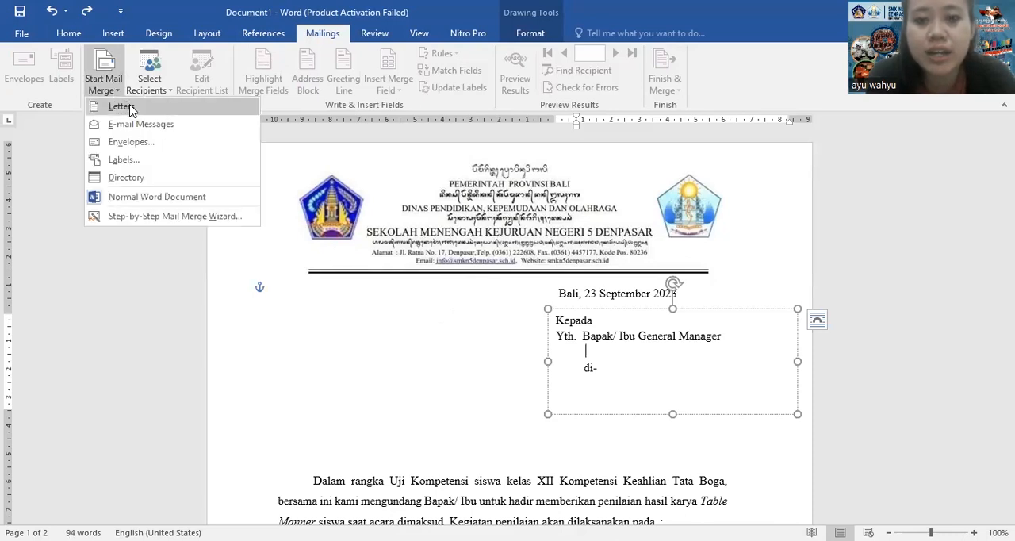
pyautogui.click(120, 106)
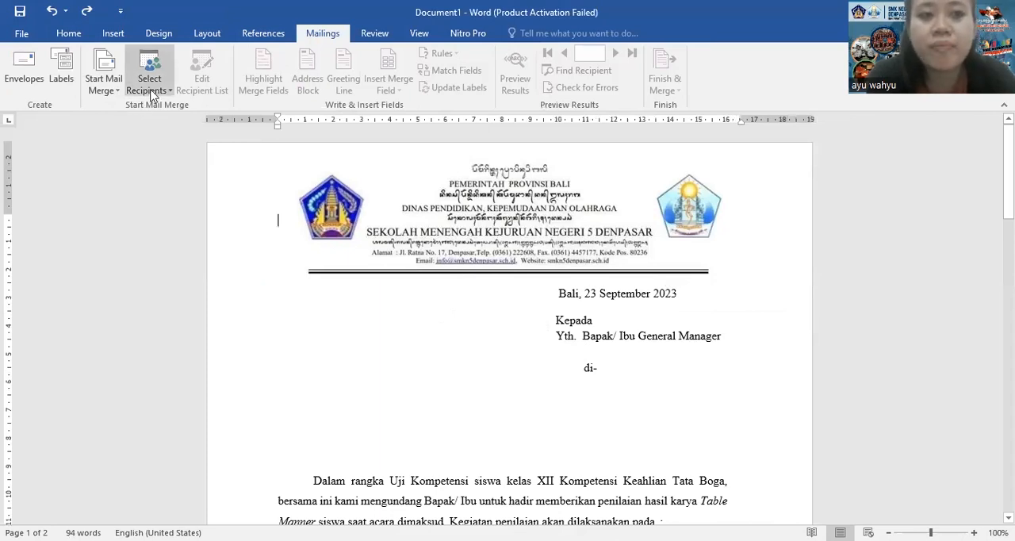
# Attach DAFTAR UNDANGAN TABLE MANNER SMK NEGERI ANGAN.xlsx from the X PH 0 folder as the recipient list, using Sheet1$ with column headers
pyautogui.click(152, 94)
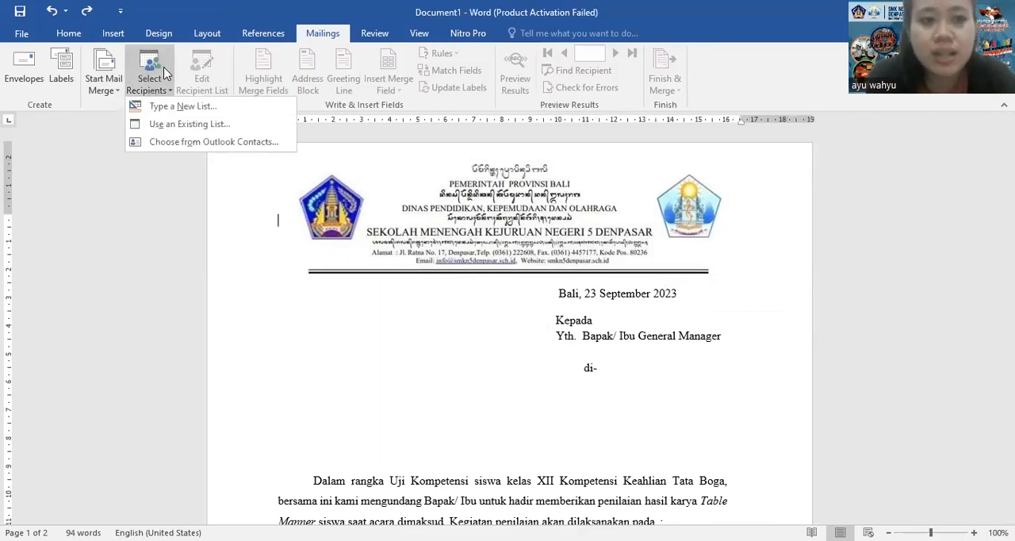
pyautogui.click(164, 127)
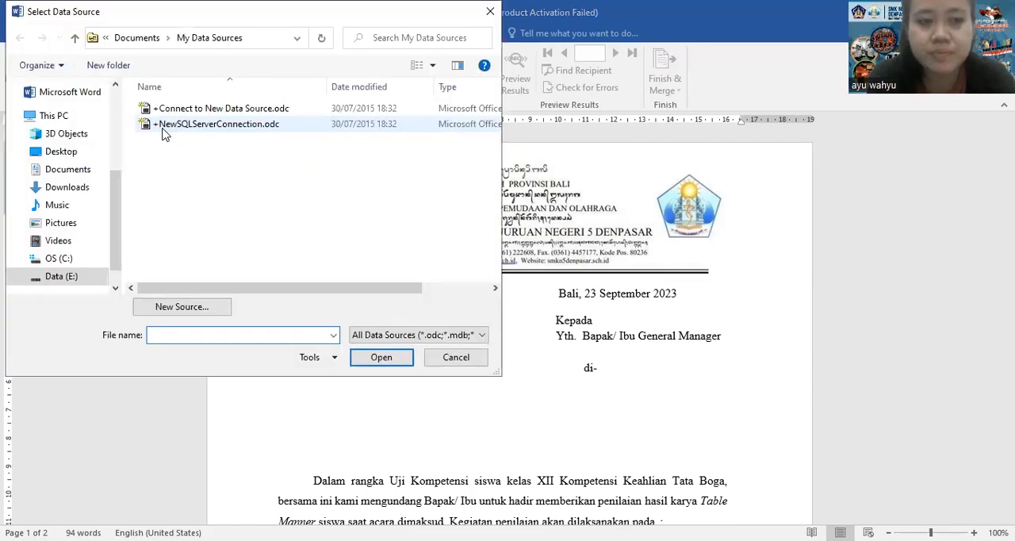
pyautogui.click(74, 175)
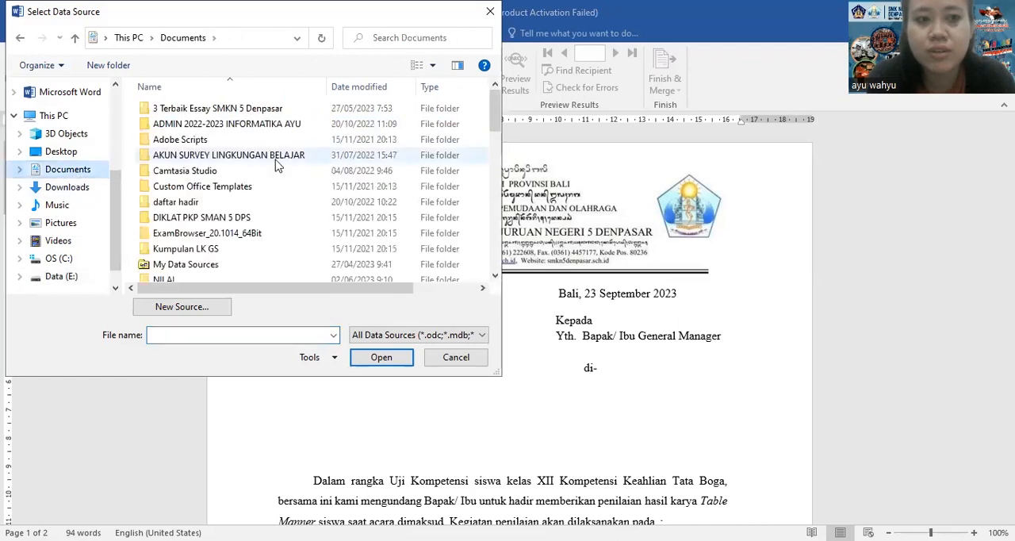
pyautogui.moveTo(494, 125); pyautogui.dragTo(494, 153)
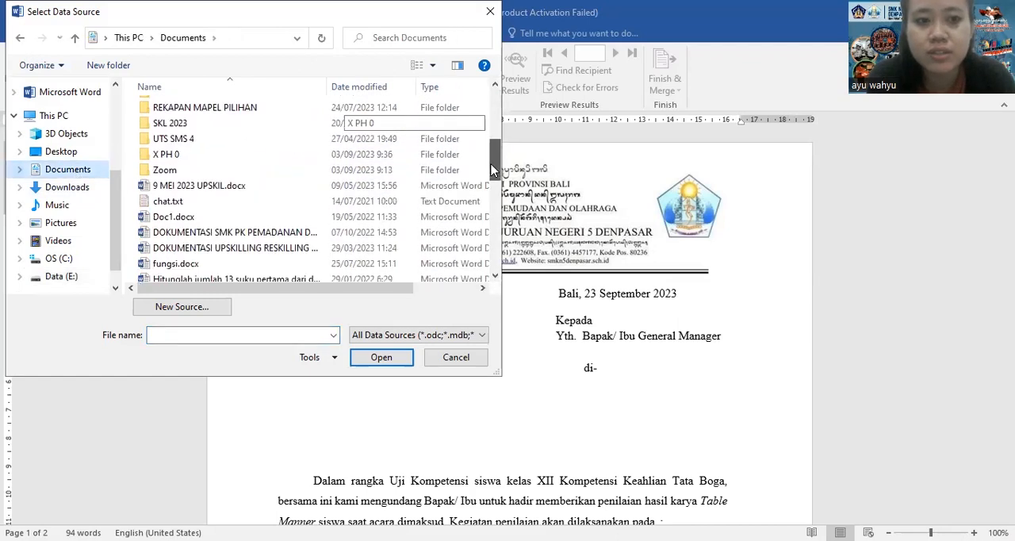
pyautogui.doubleClick(198, 154)
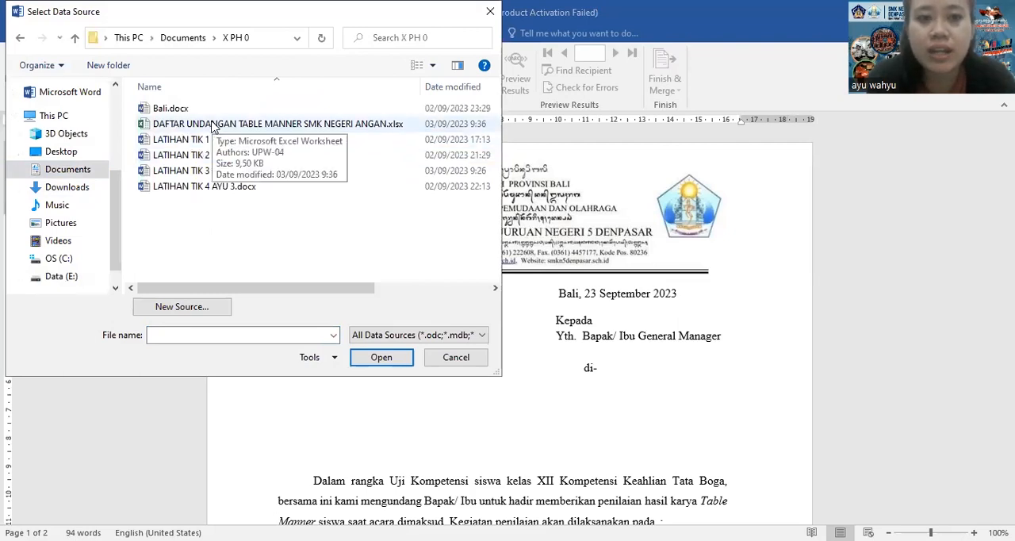
pyautogui.click(213, 127)
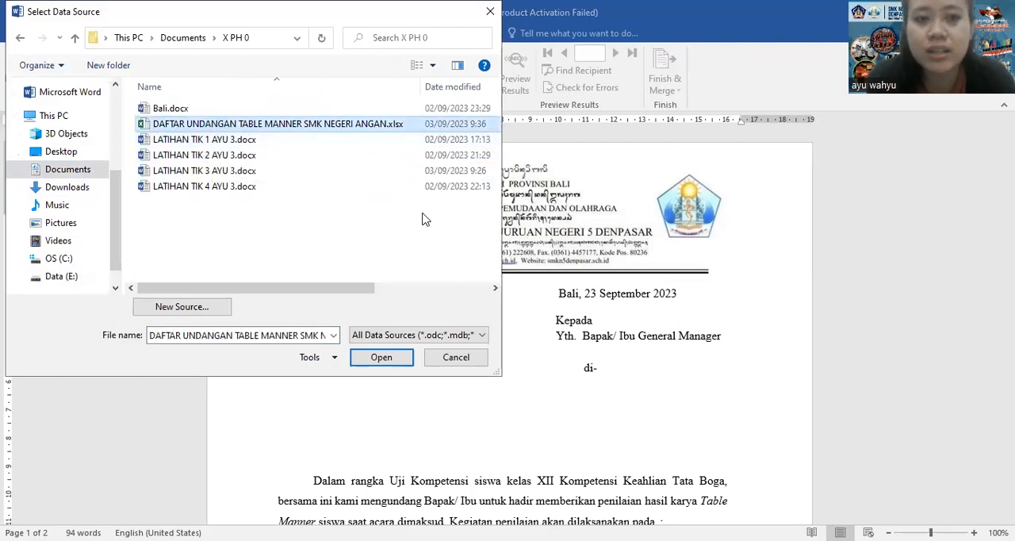
pyautogui.click(394, 361)
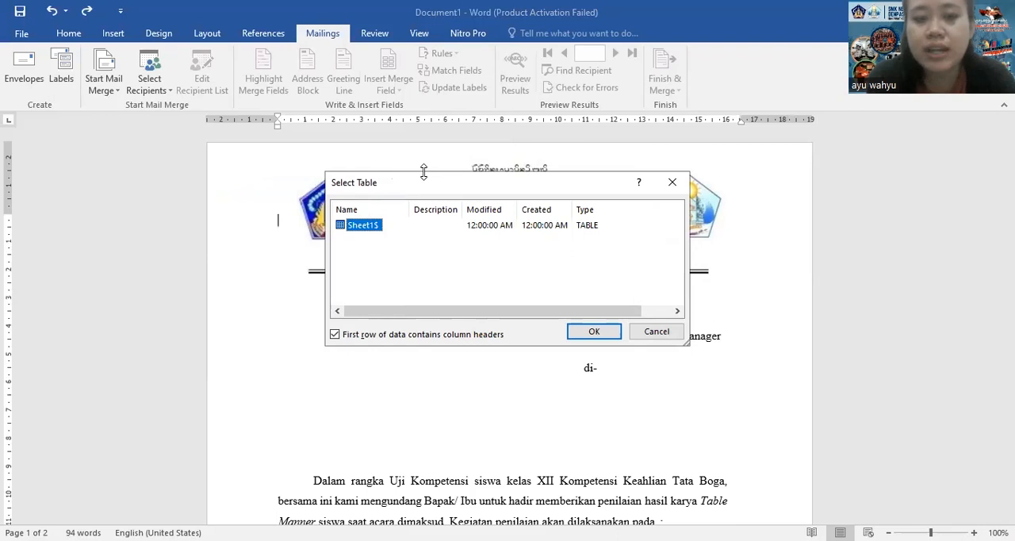
pyautogui.click(616, 333)
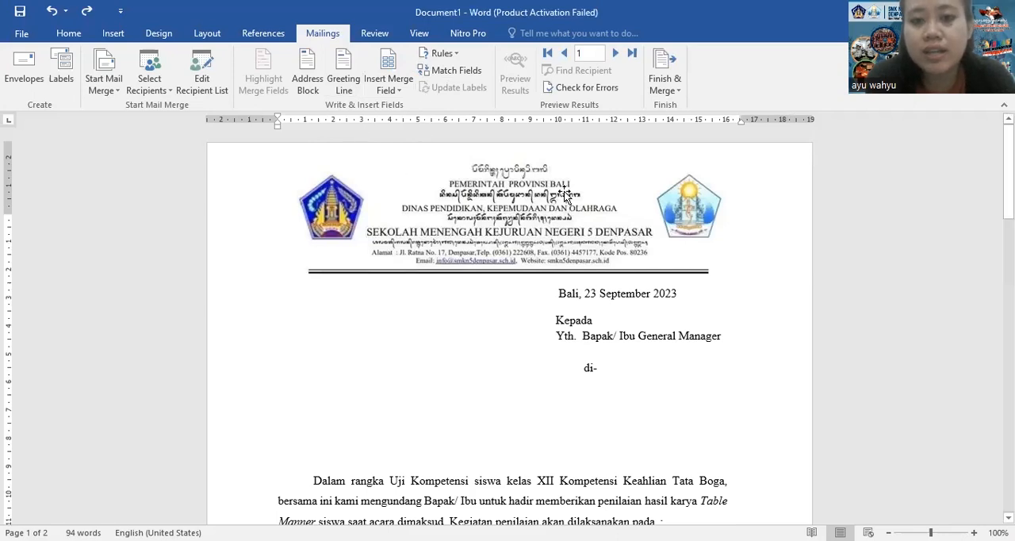
# Insert the NAMA_HOTEL merge field below the General Manager line and the ALAMAT_HOTEL field below "di-"
pyautogui.click(596, 353)
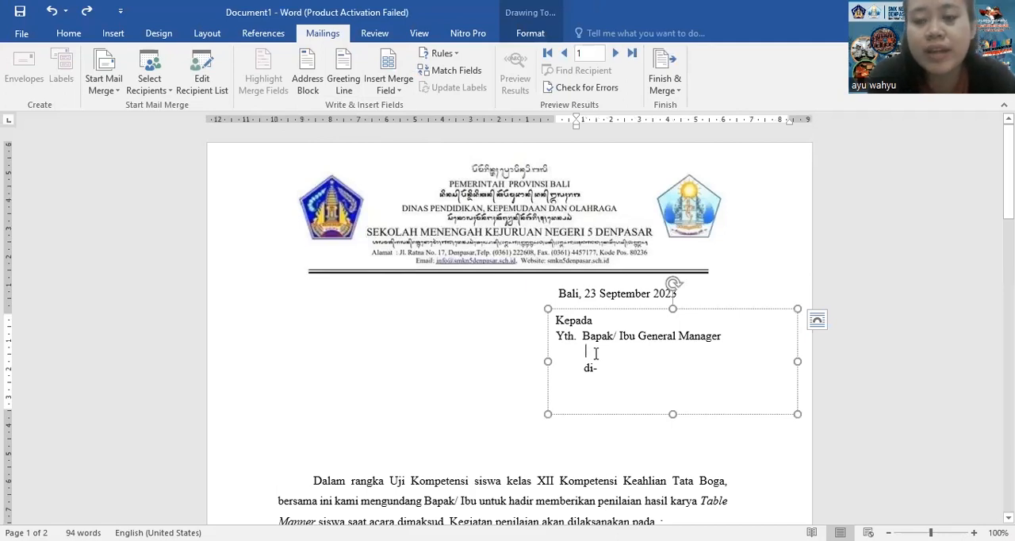
pyautogui.click(399, 94)
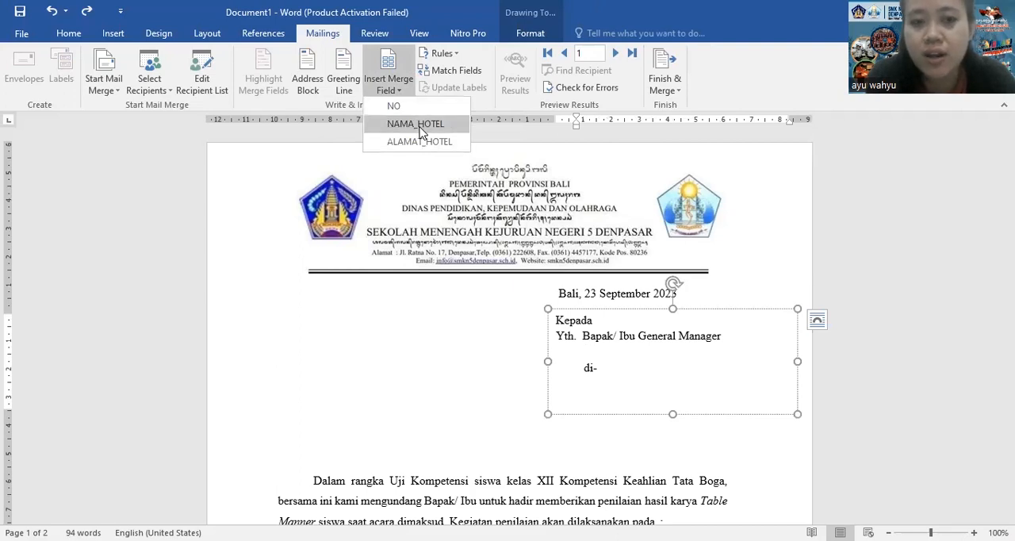
pyautogui.click(415, 124)
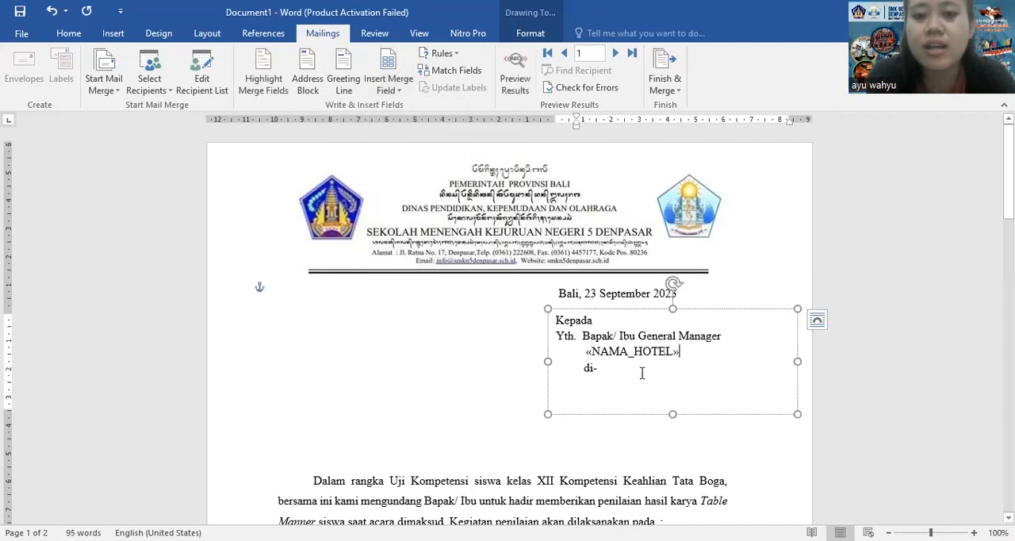
pyautogui.click(610, 385)
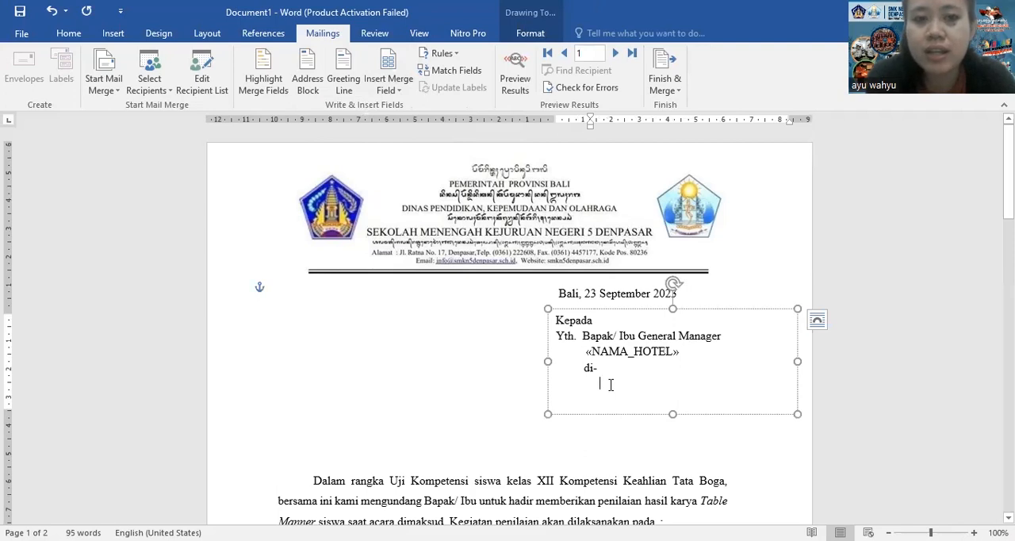
pyautogui.click(398, 91)
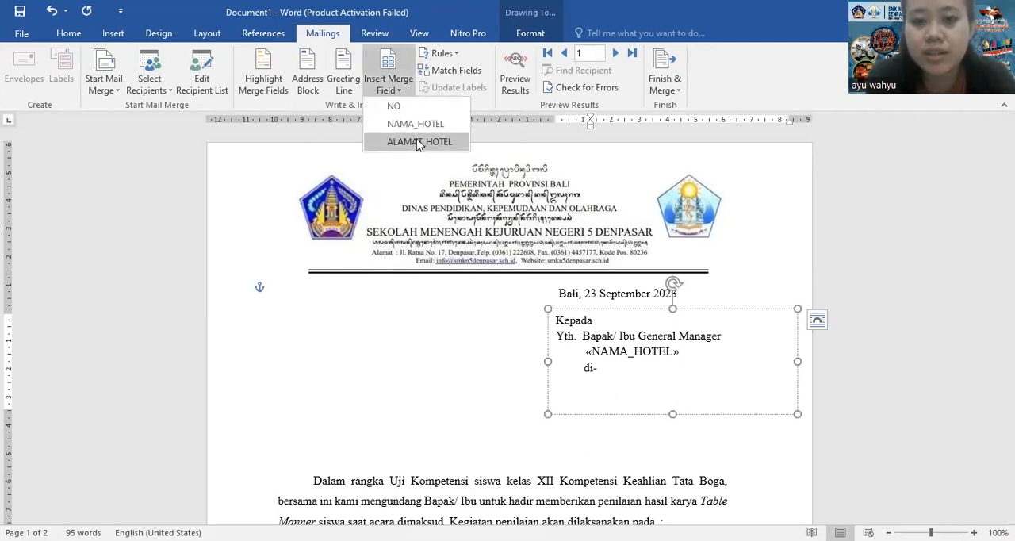
pyautogui.click(418, 142)
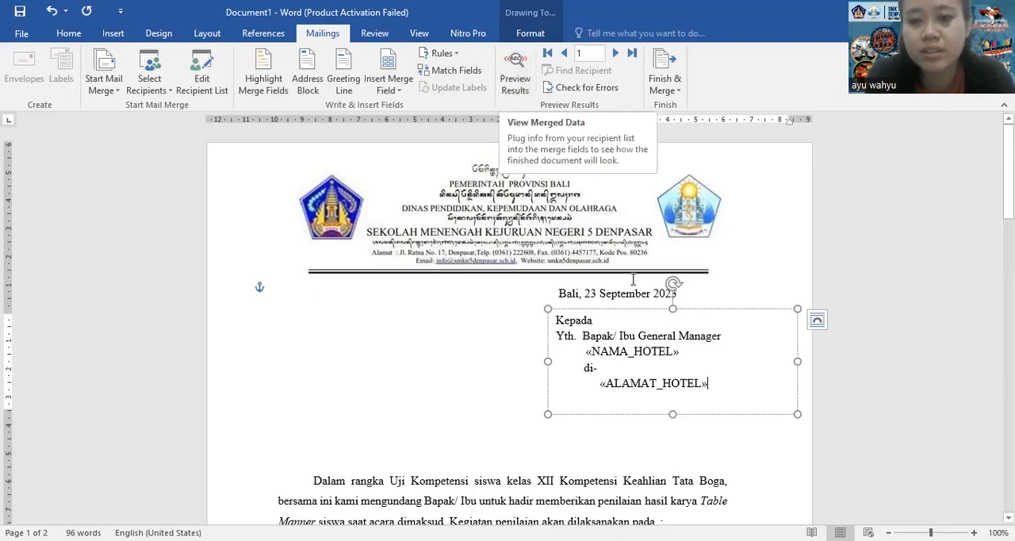
# Preview the merge results so the recipient block shows actual hotel data in place of the merge fields
pyautogui.click(685, 351)
pyautogui.moveTo(630, 346); pyautogui.dragTo(691, 354)
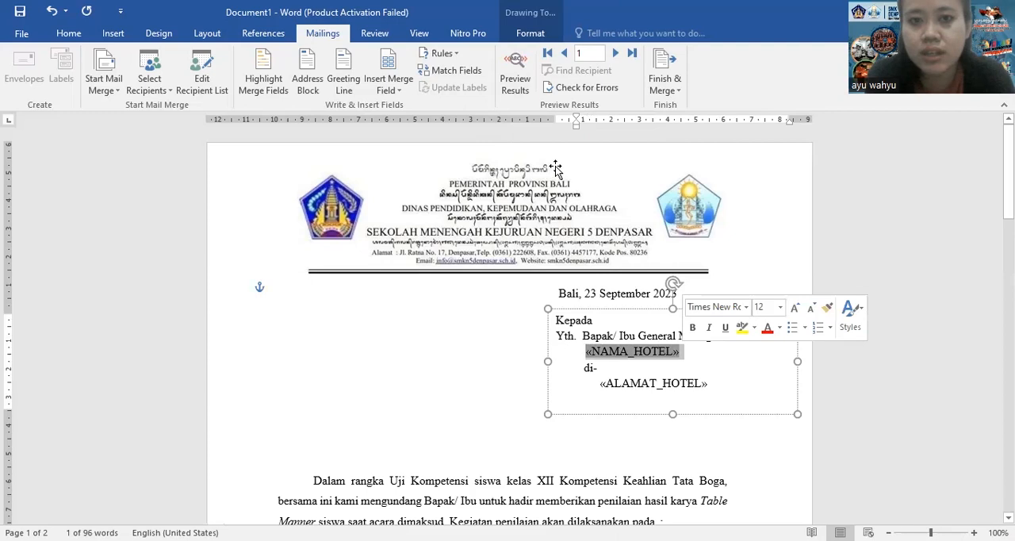
pyautogui.click(515, 82)
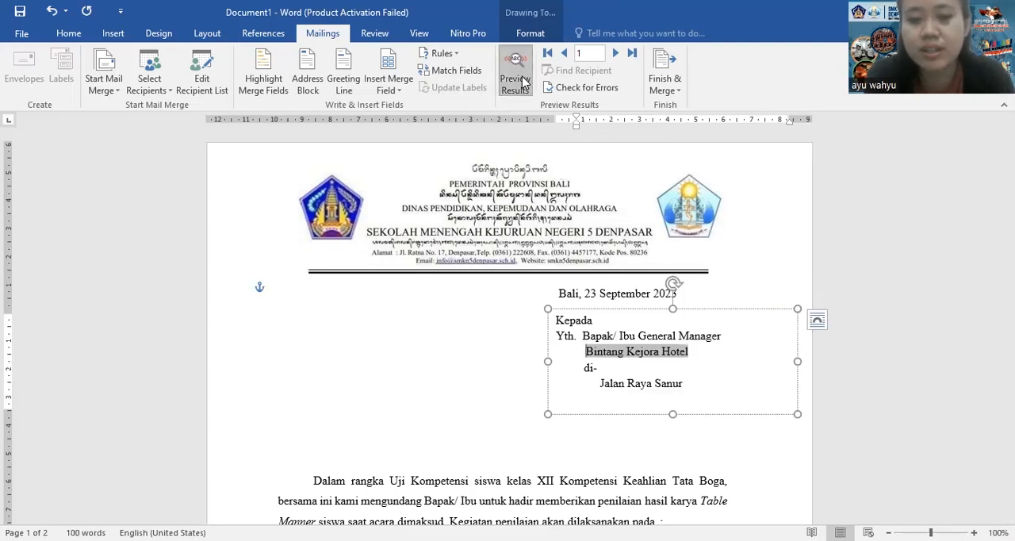
pyautogui.click(699, 356)
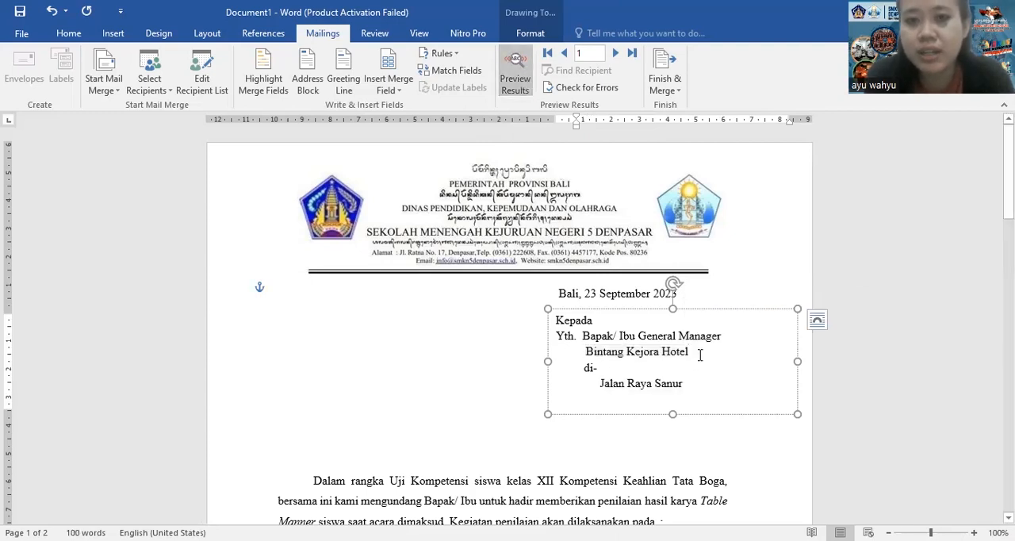
# Browse the previewed letters through the recipient records up to record 10, checking each hotel name and address
pyautogui.click(615, 53)
pyautogui.click(615, 53)
pyautogui.click(615, 53)
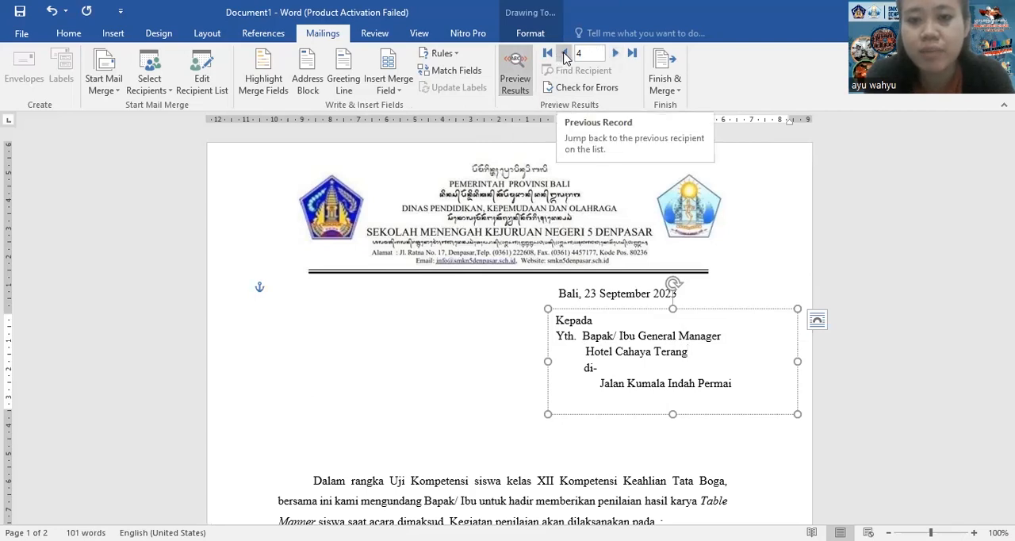
pyautogui.click(565, 53)
pyautogui.click(616, 54)
pyautogui.click(615, 54)
pyautogui.click(616, 54)
pyautogui.click(615, 54)
pyautogui.click(616, 54)
pyautogui.click(616, 54)
pyautogui.click(616, 54)
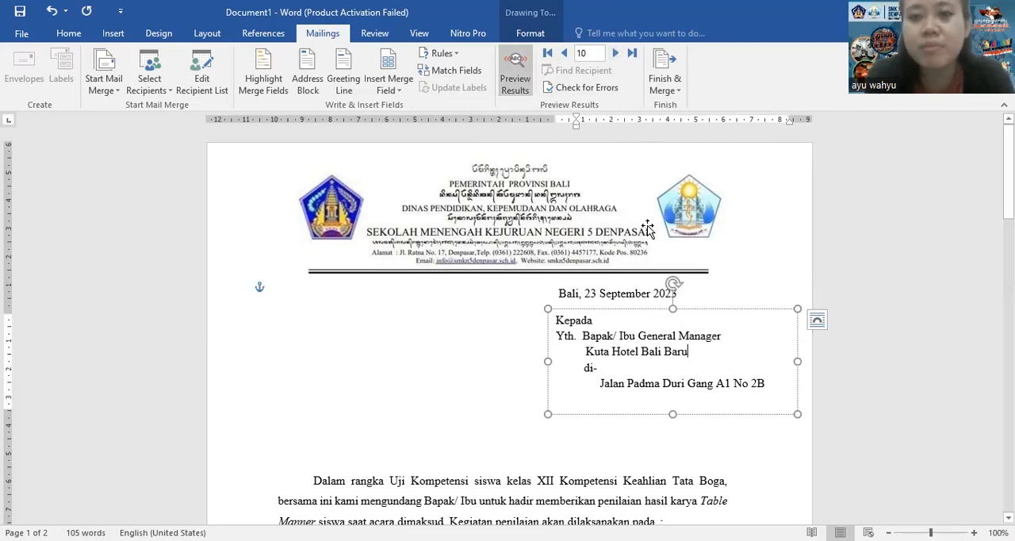
pyautogui.click(676, 90)
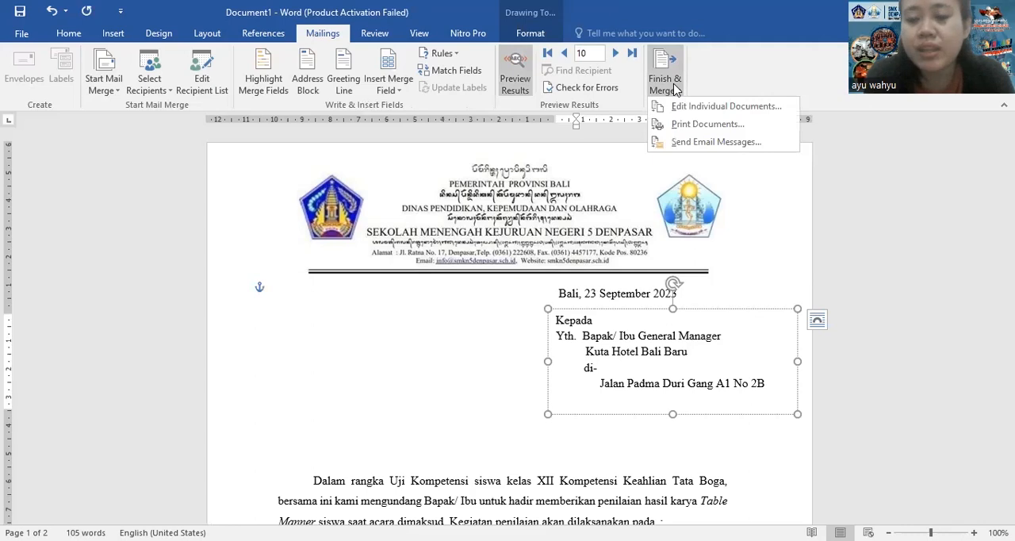
pyautogui.click(700, 126)
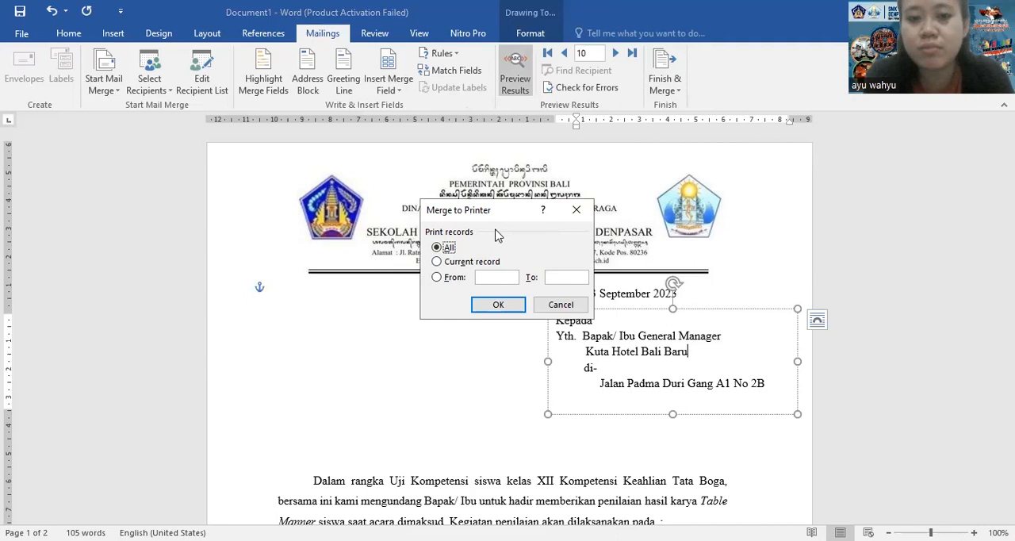
pyautogui.click(437, 277)
pyautogui.write('1')
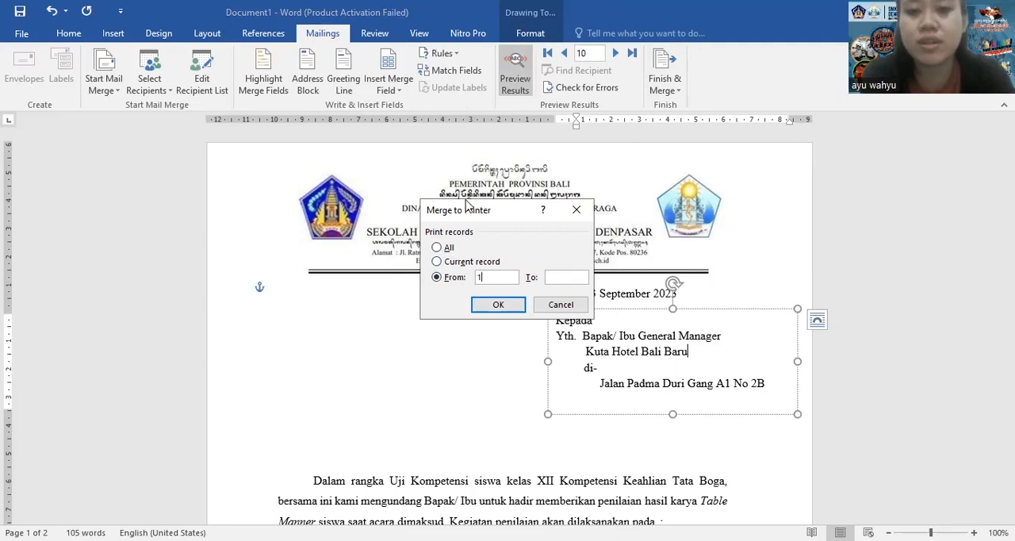
pyautogui.click(552, 278)
pyautogui.write('1')
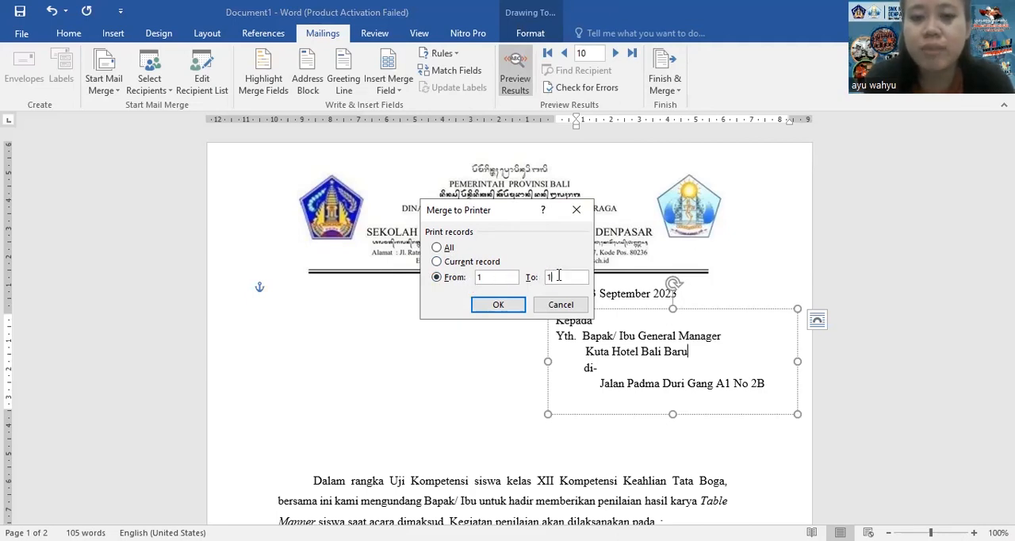
pyautogui.press('BackSpace')
pyautogui.write('5')
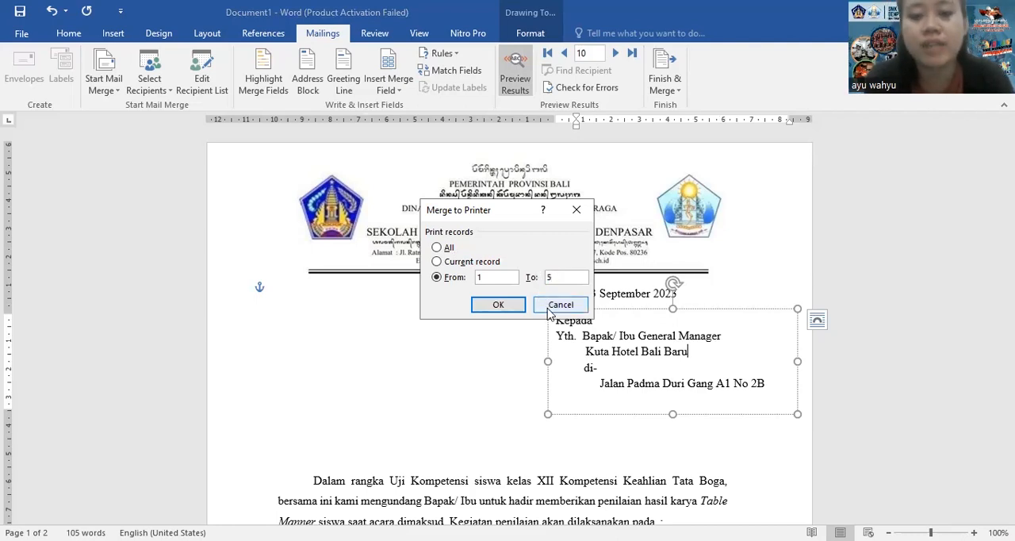
pyautogui.click(554, 305)
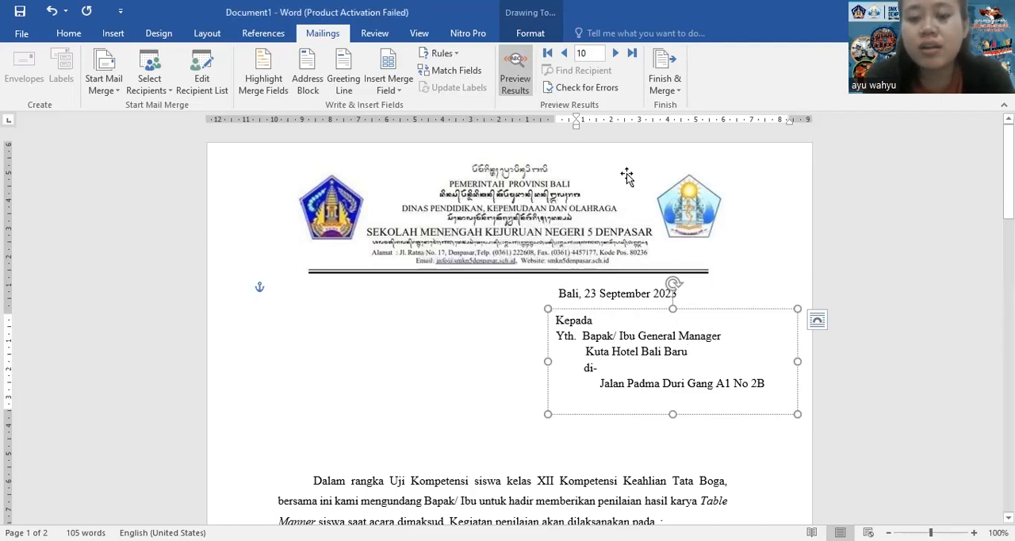
pyautogui.click(601, 309)
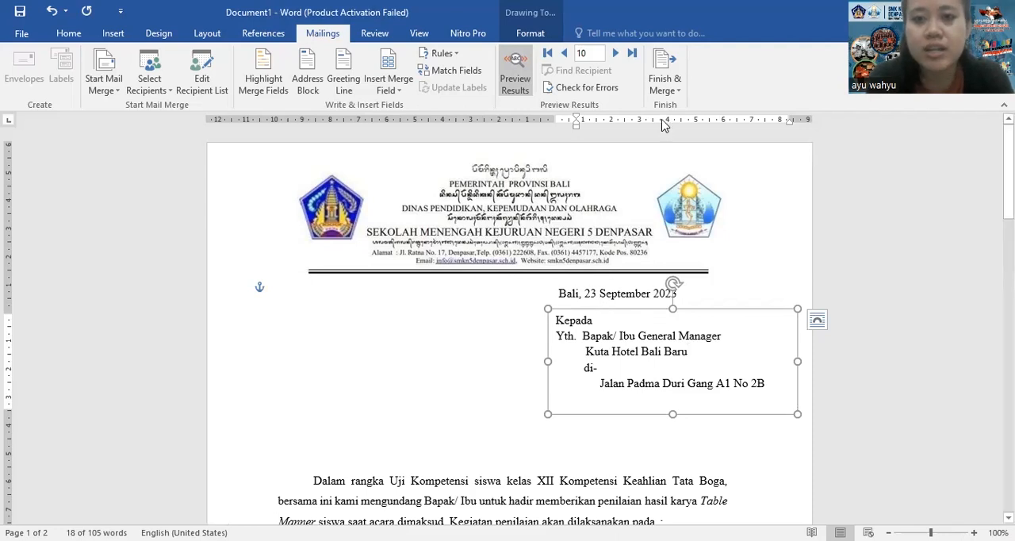
# Switch to the Excel hotel list, extend the NO column to 15, and enter Hotel Nuansa Lima as hotel 11
pyautogui.hotkey('alt', 'Tab')
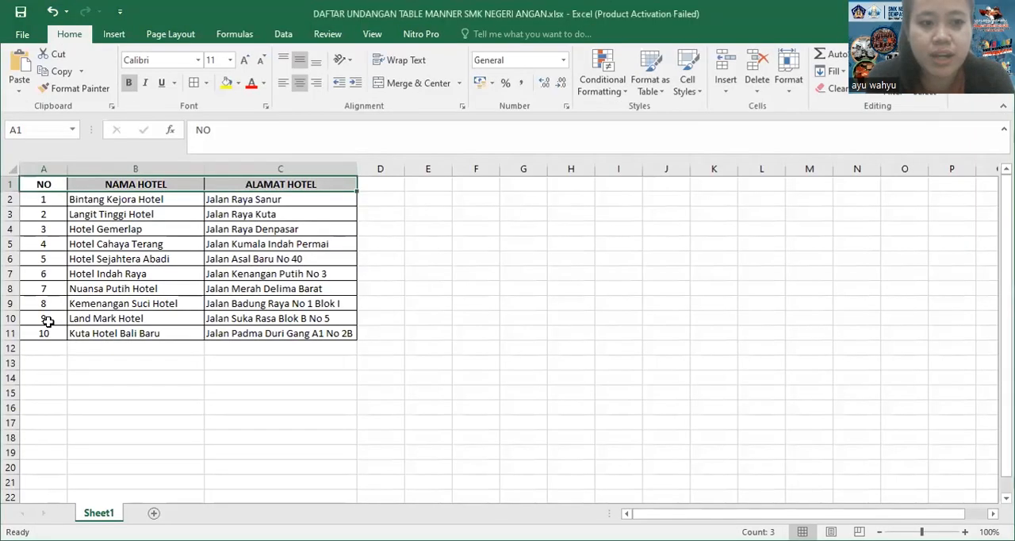
pyautogui.moveTo(47, 320); pyautogui.dragTo(59, 411)
pyautogui.click(90, 348)
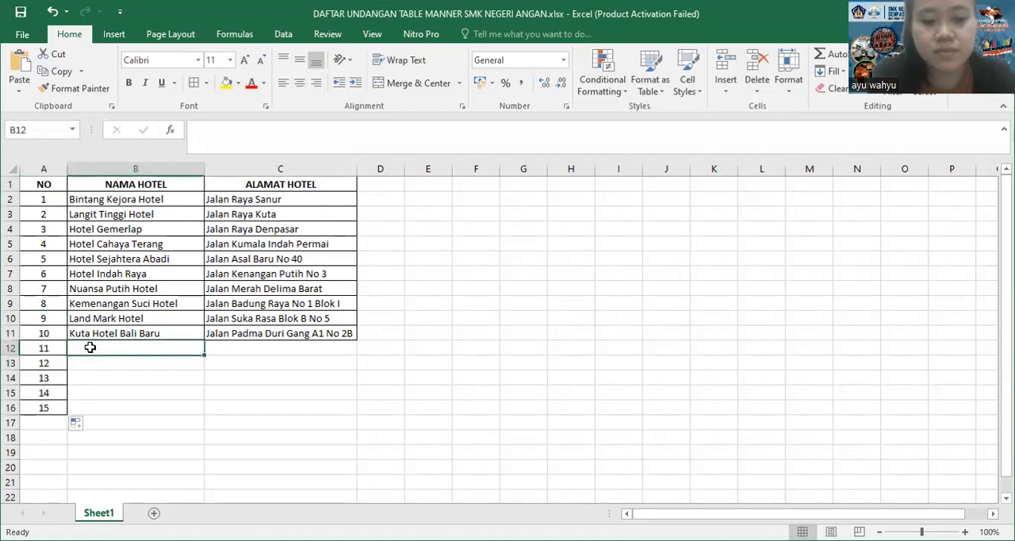
pyautogui.write('hOTE')
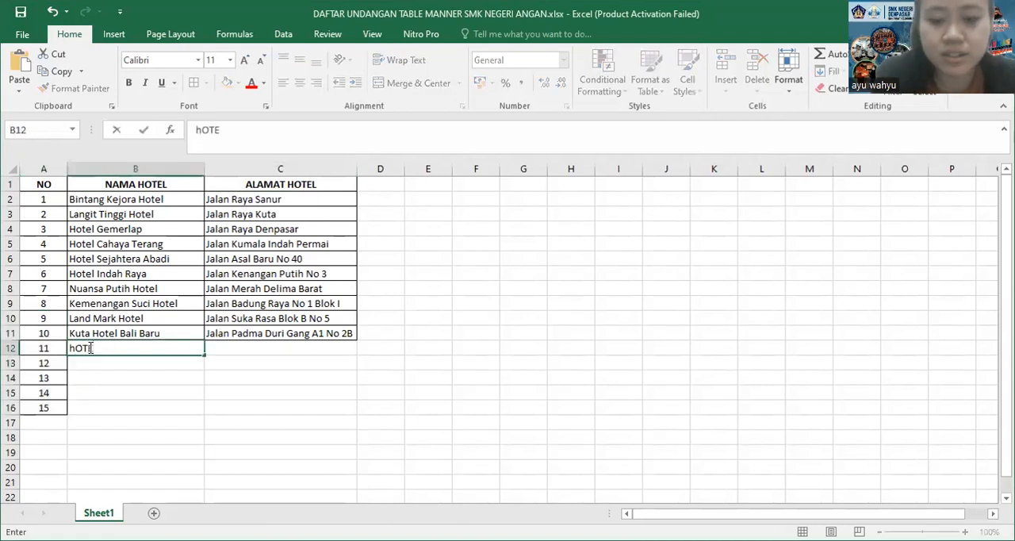
pyautogui.press('BackSpace')
pyautogui.press('BackSpace')
pyautogui.press('BackSpace')
pyautogui.write('Hotel Nuansa ')
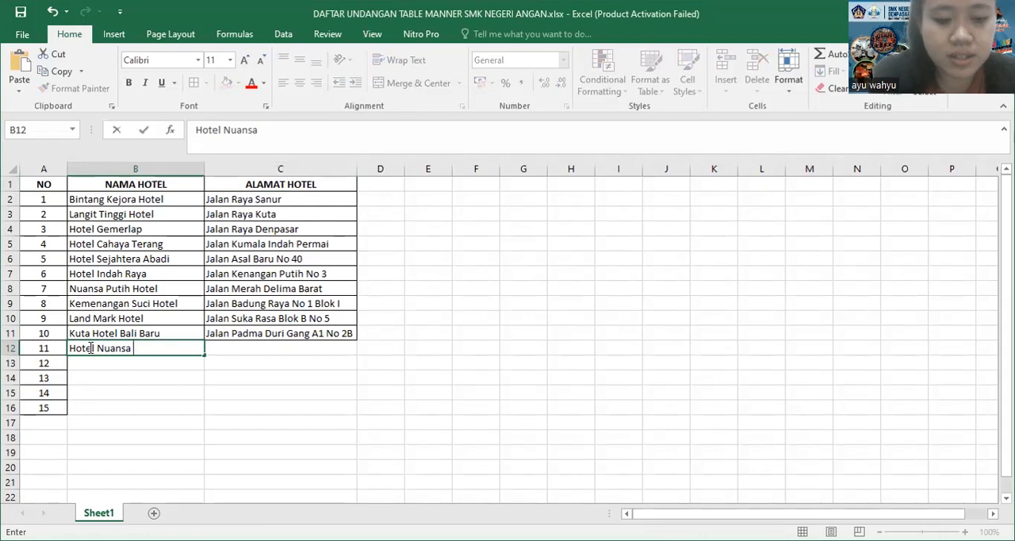
pyautogui.write('Lima')
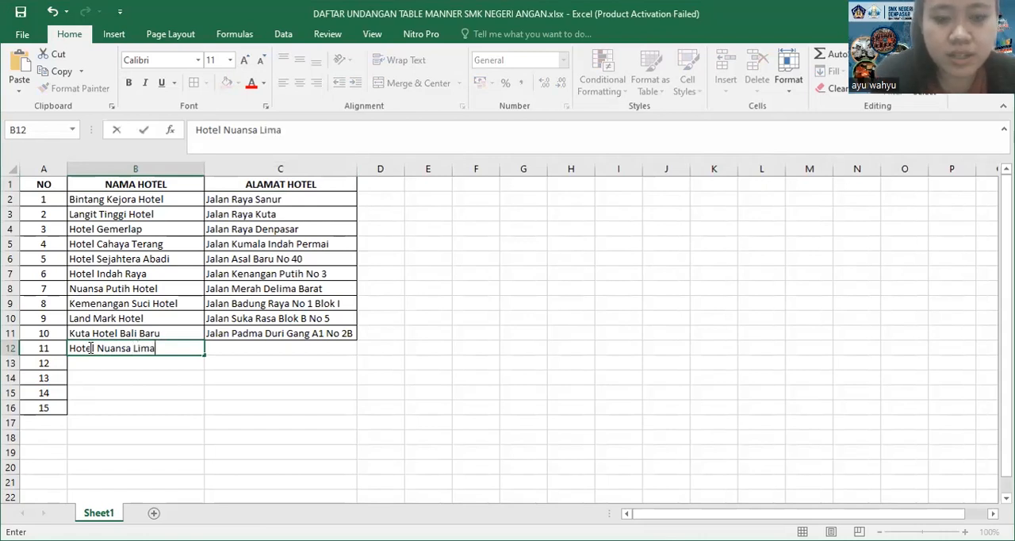
pyautogui.press('Return')
# Enter Hotel Cangkang and Hotel Baulana as the names of hotels 12 and 13 in the NAMA HOTEL column
pyautogui.write('Hotel')
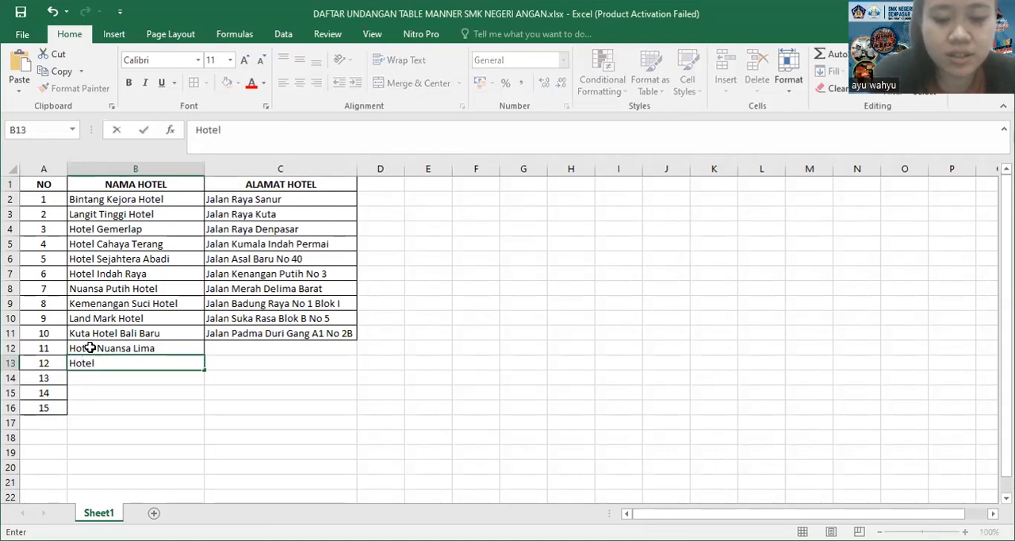
pyautogui.write(' Can')
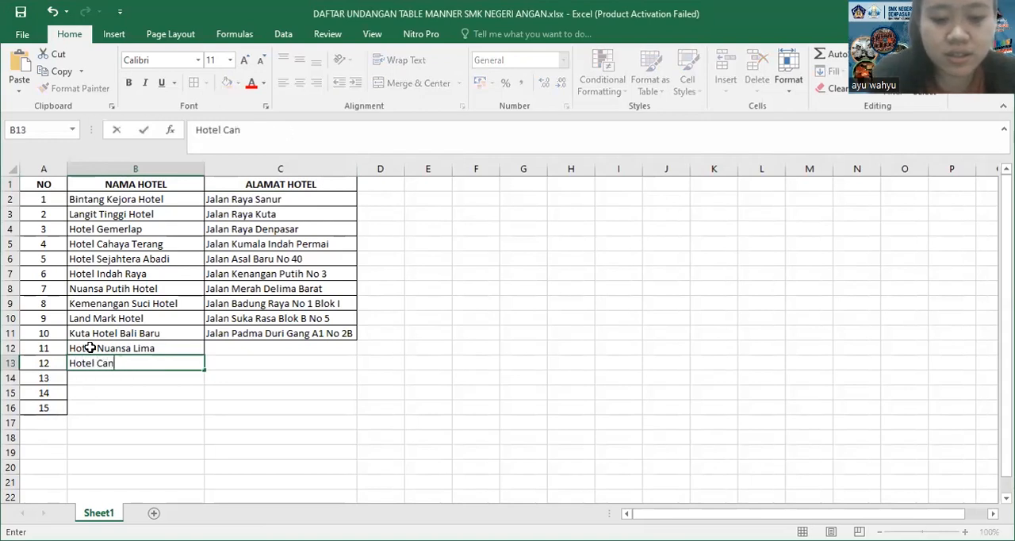
pyautogui.write('gkang')
pyautogui.press('Return')
pyautogui.write('Hotel B')
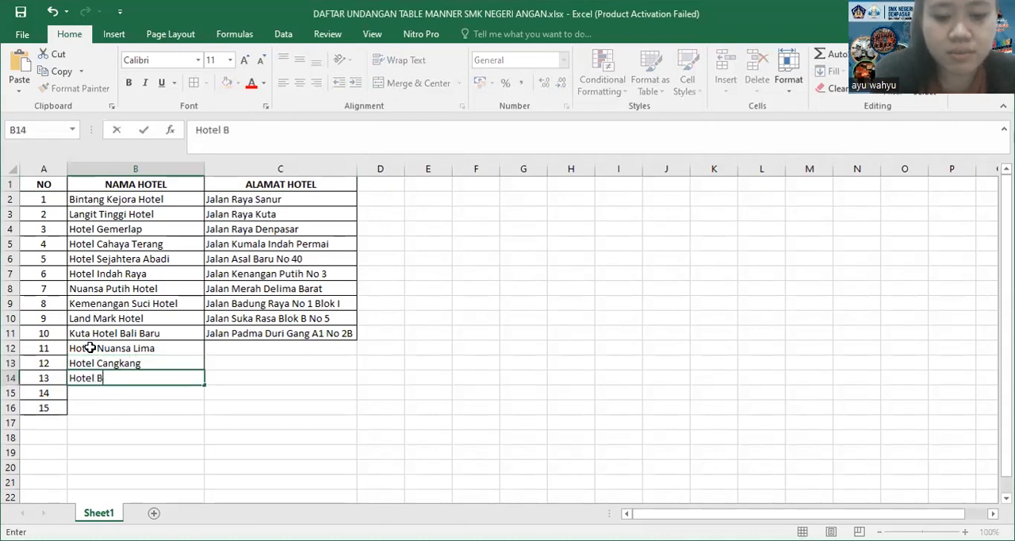
pyautogui.write('aula')
pyautogui.write('na')
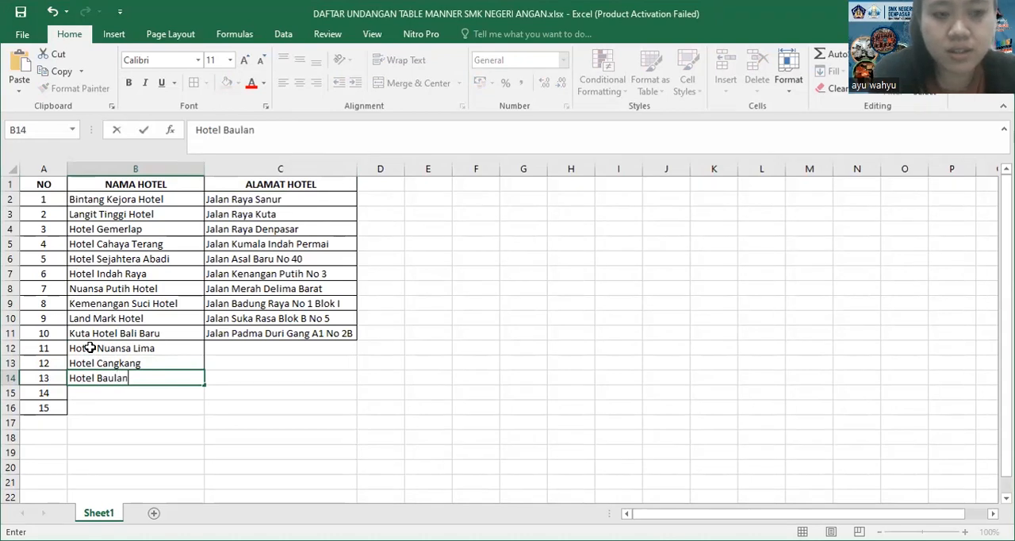
pyautogui.press('Return')
# Enter Hotel Serangkai and Mina Hana Hotel as the names of hotels 14 and 15 in the NAMA HOTEL column
pyautogui.write('Hotel')
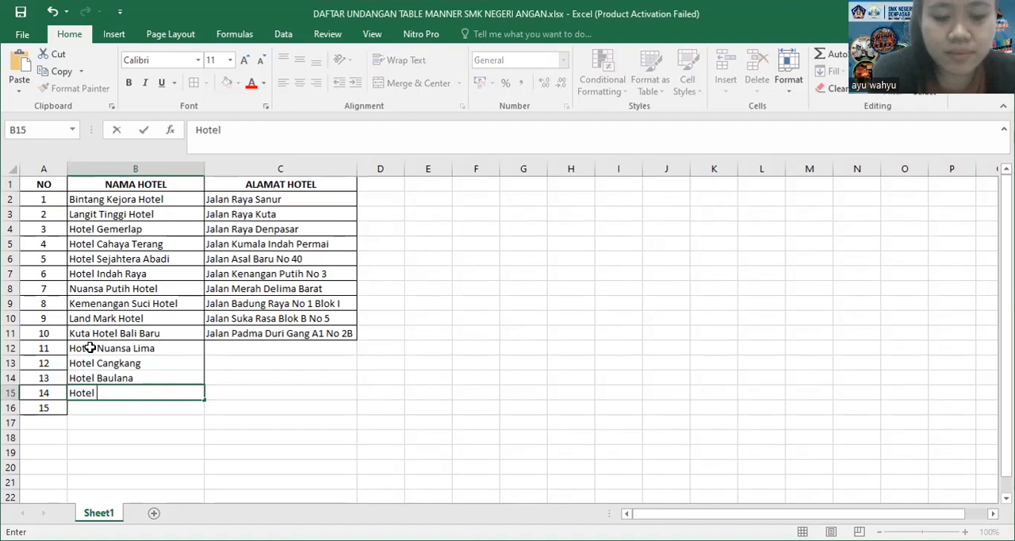
pyautogui.write(' Se')
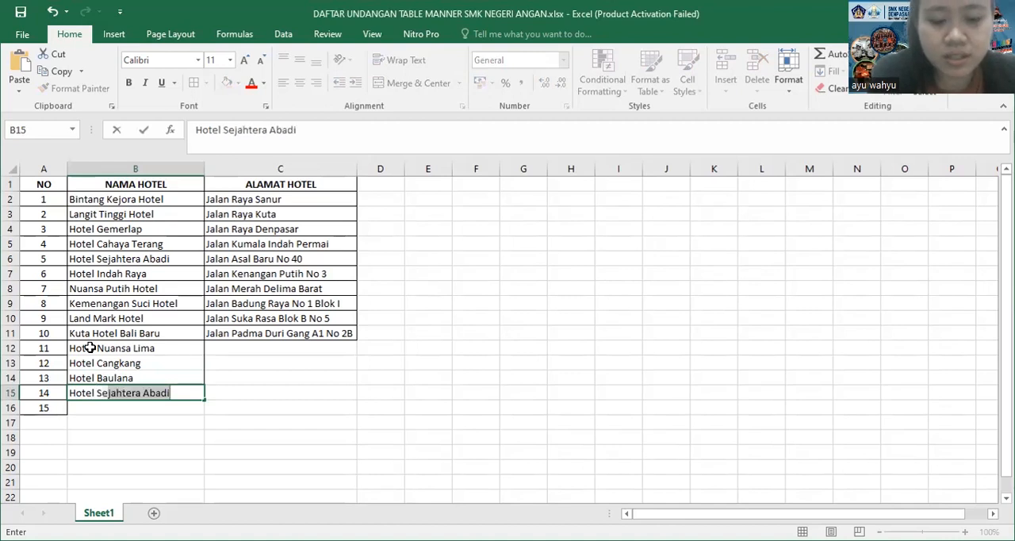
pyautogui.write('rangkai')
pyautogui.press('Return')
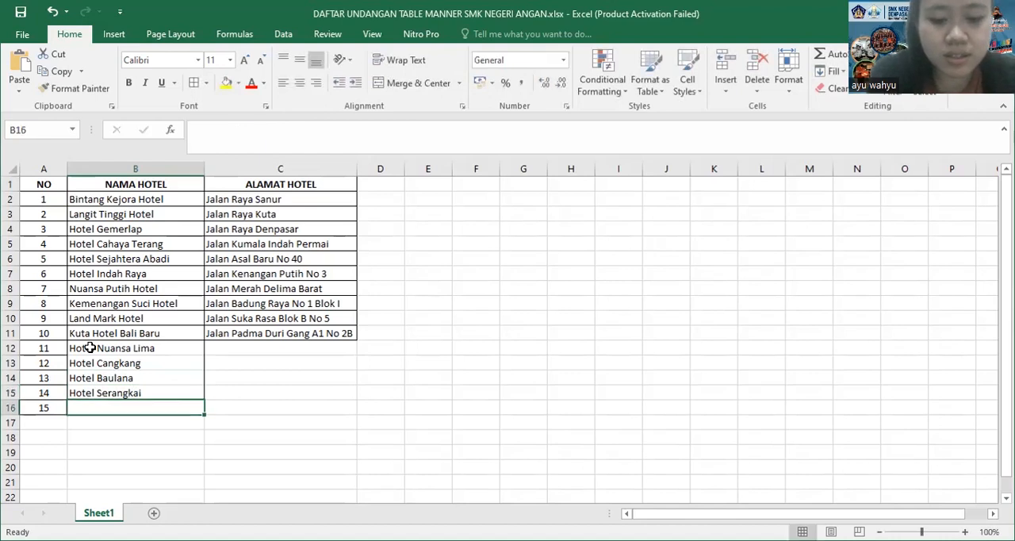
pyautogui.write('Mi')
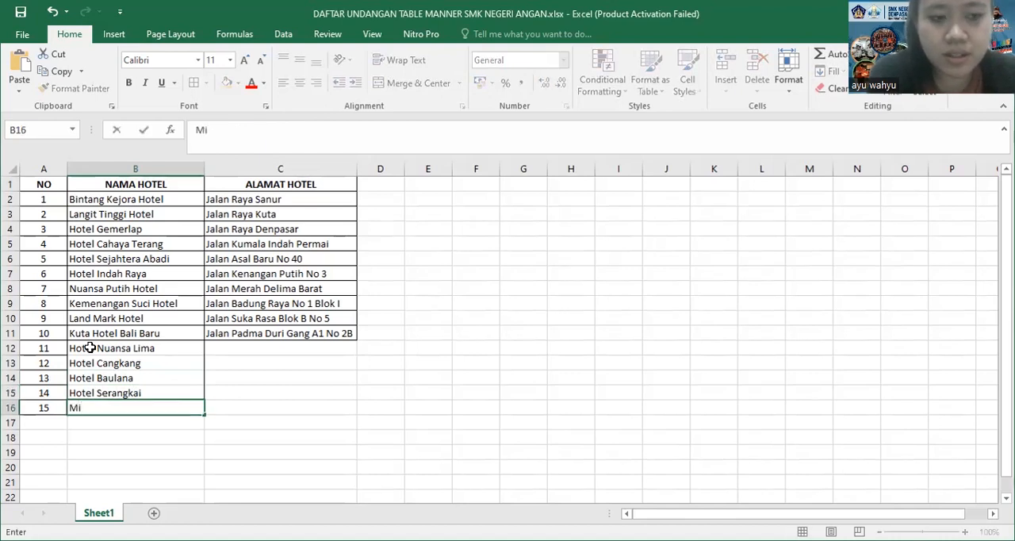
pyautogui.write('na H')
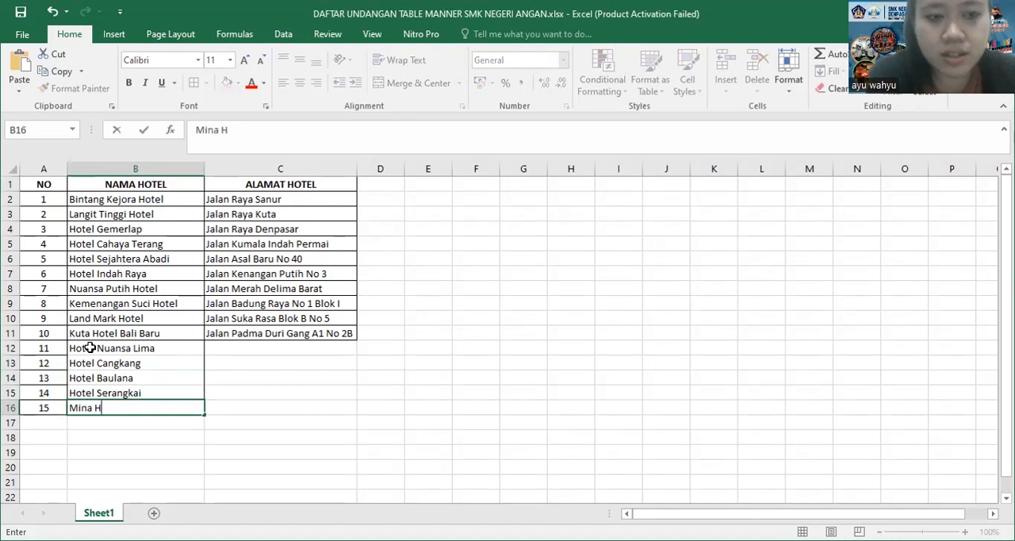
pyautogui.write('a')
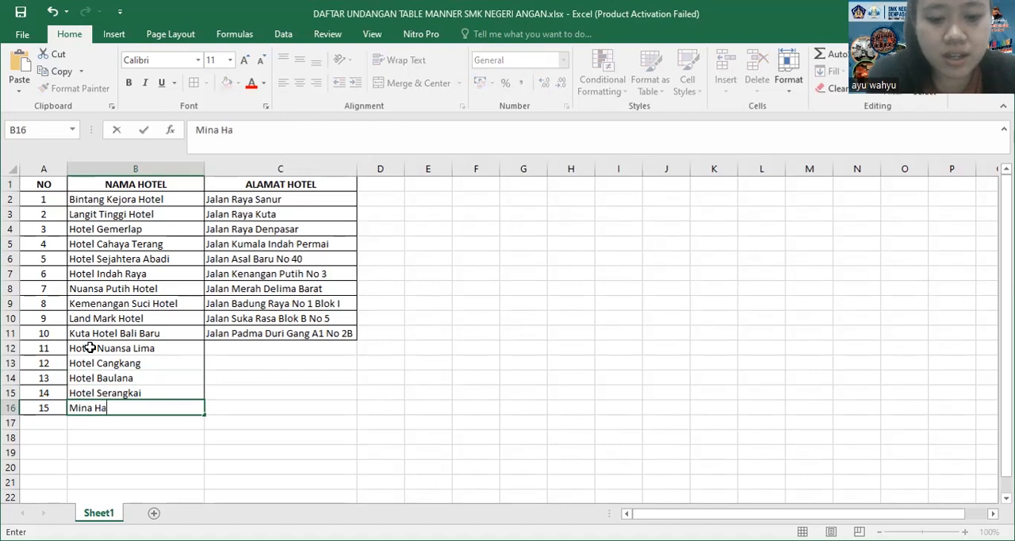
pyautogui.write('na Ho')
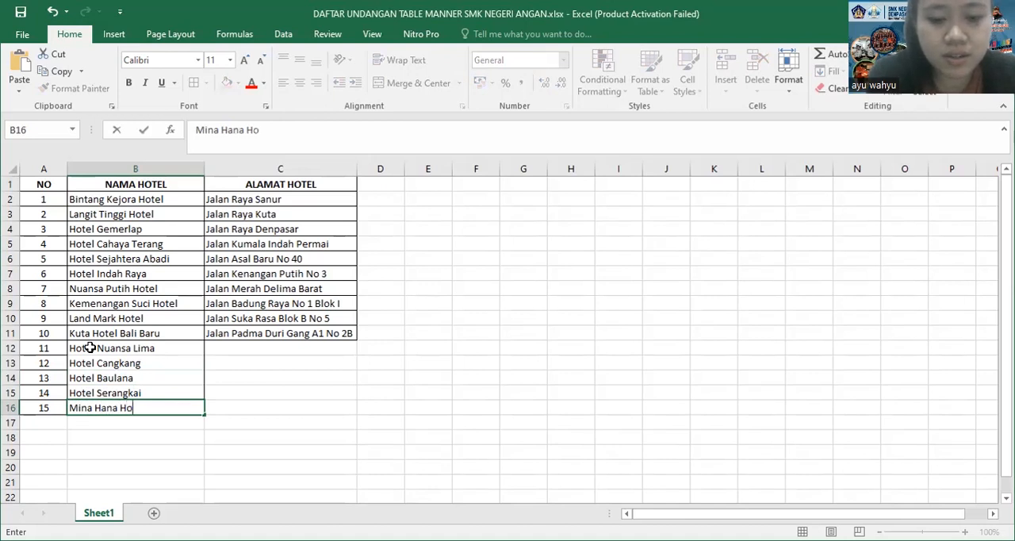
pyautogui.write('tel')
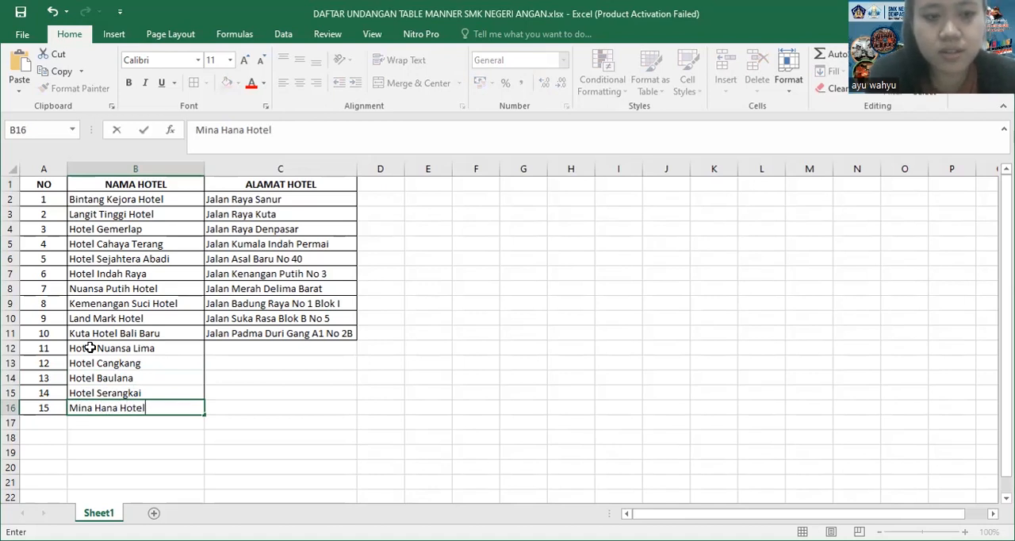
# Fill in the street addresses of Hotel Nuansa Lima and Hotel Cangkang in cells C12 and C13
pyautogui.click(244, 352)
pyautogui.write('Jalan')
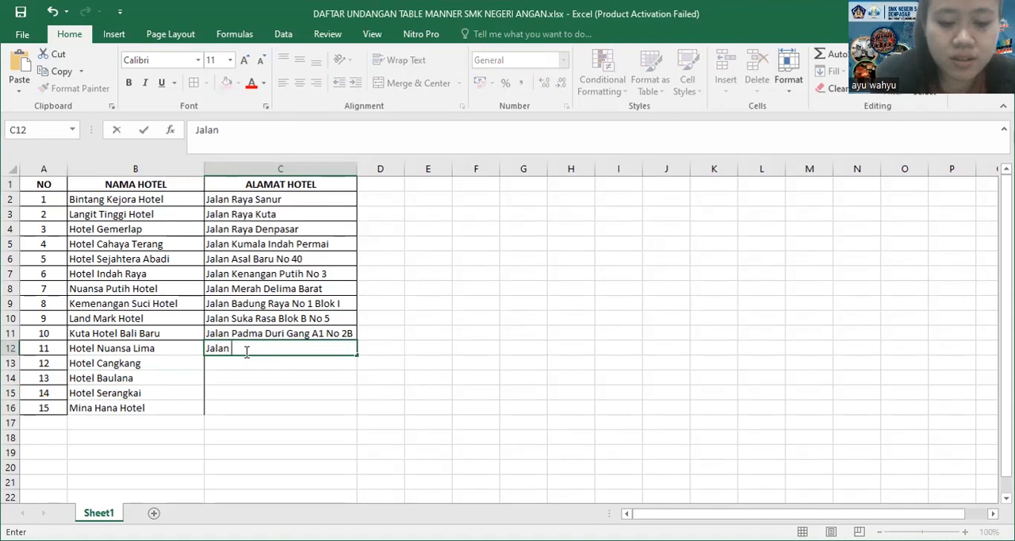
pyautogui.write('Klungkung')
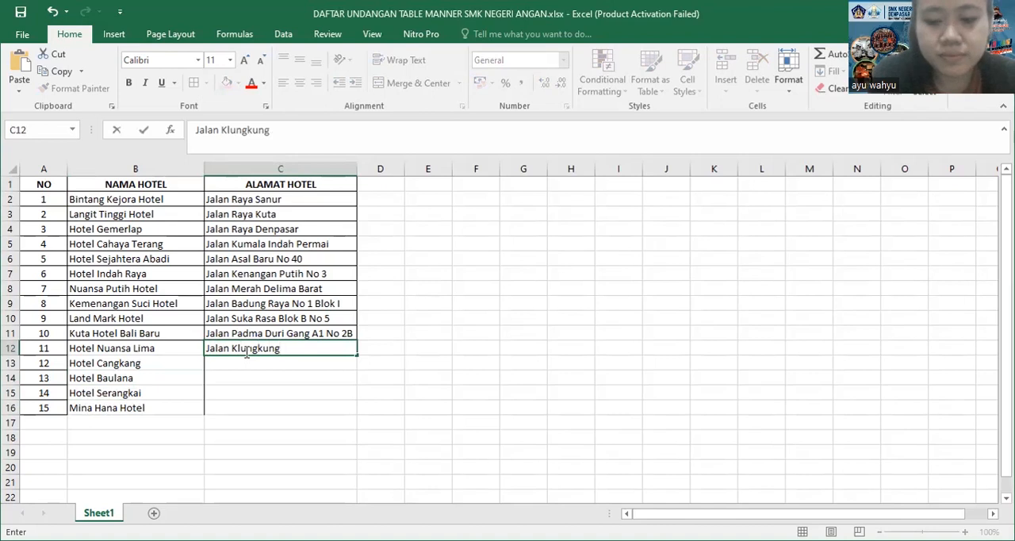
pyautogui.press('Return')
pyautogui.write('Jalan')
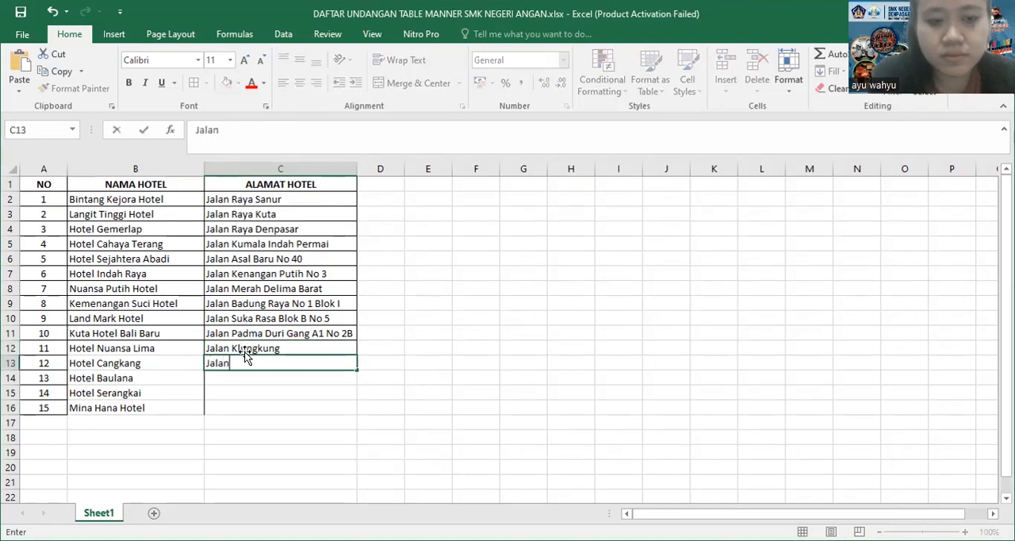
pyautogui.write('g Patih Raya')
pyautogui.press('Return')
# Fill in the street addresses of Hotel Baulana and Hotel Serangkai in cells C14 and C15
pyautogui.write('Jalan Kum')
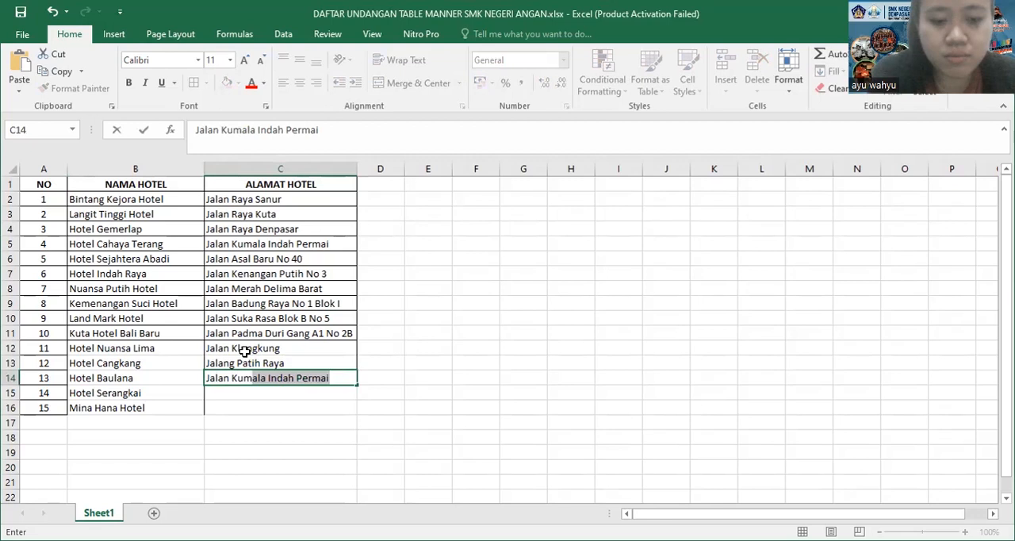
pyautogui.write("bang'")
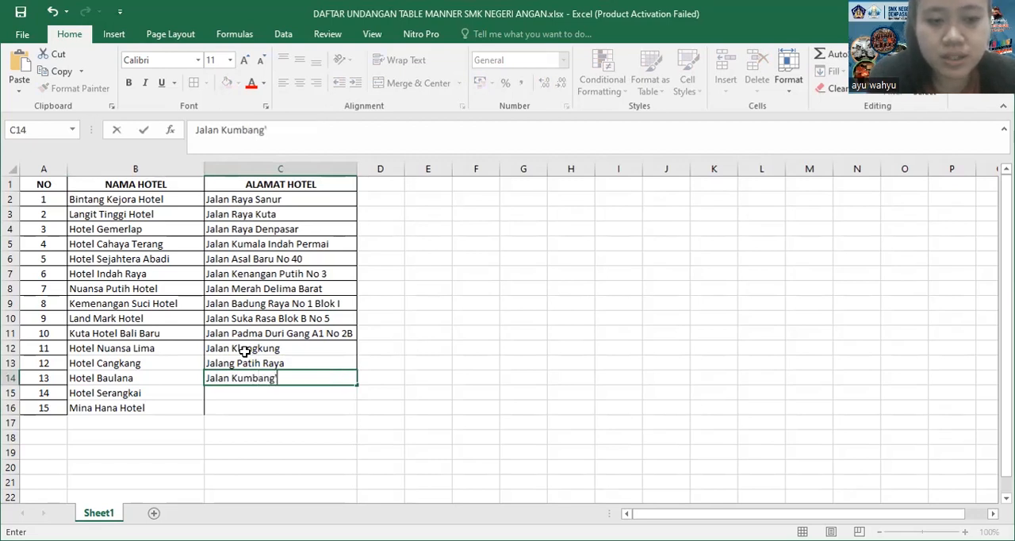
pyautogui.press('BackSpace')
pyautogui.press('Return')
pyautogui.write('Jala')
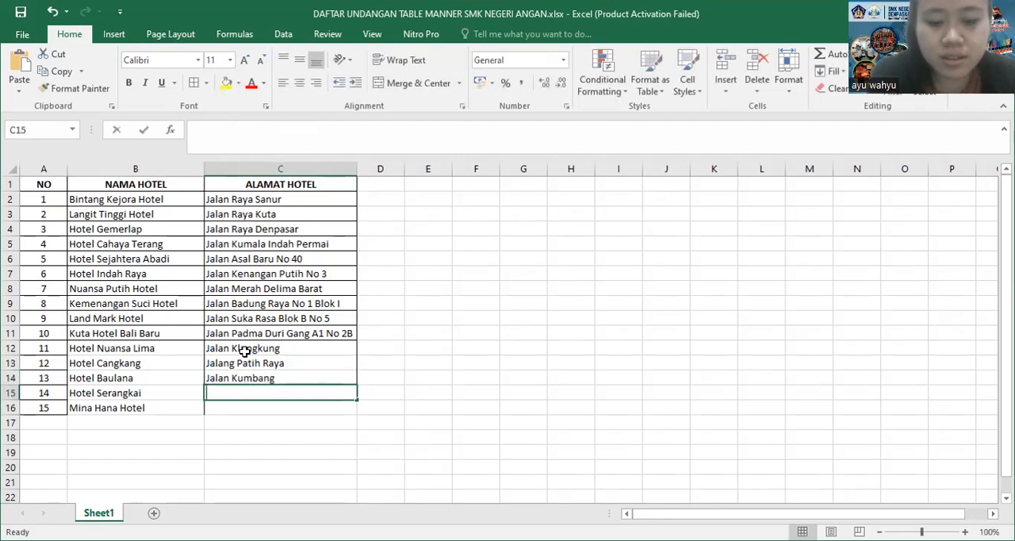
pyautogui.write('n Soka')
pyautogui.hotkey('ctrl', 'Return')
pyautogui.press('Return')
# Fill in the street address of Mina Hana Hotel in C16 and select the new name and address cells B12:C16
pyautogui.write('Jalan ')
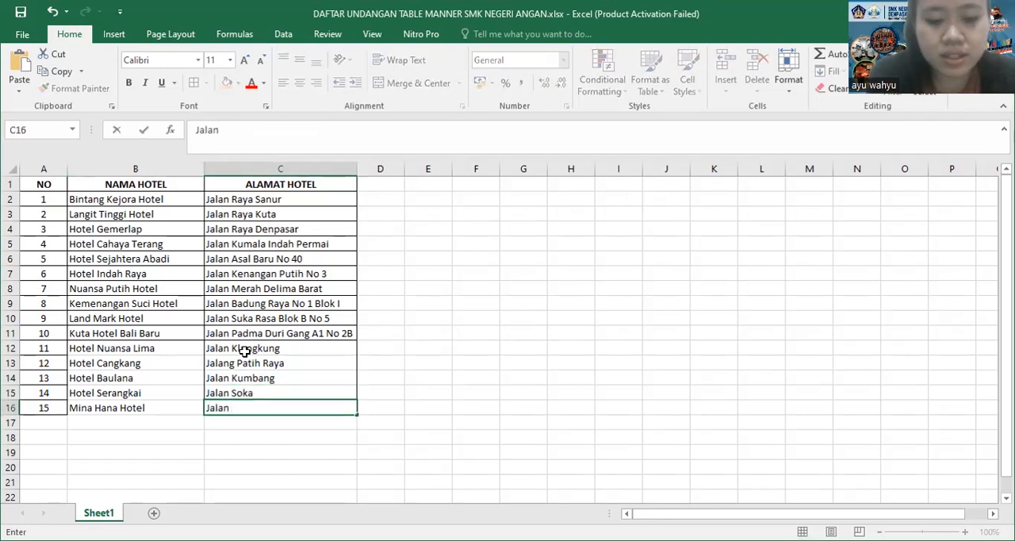
pyautogui.write('Baru')
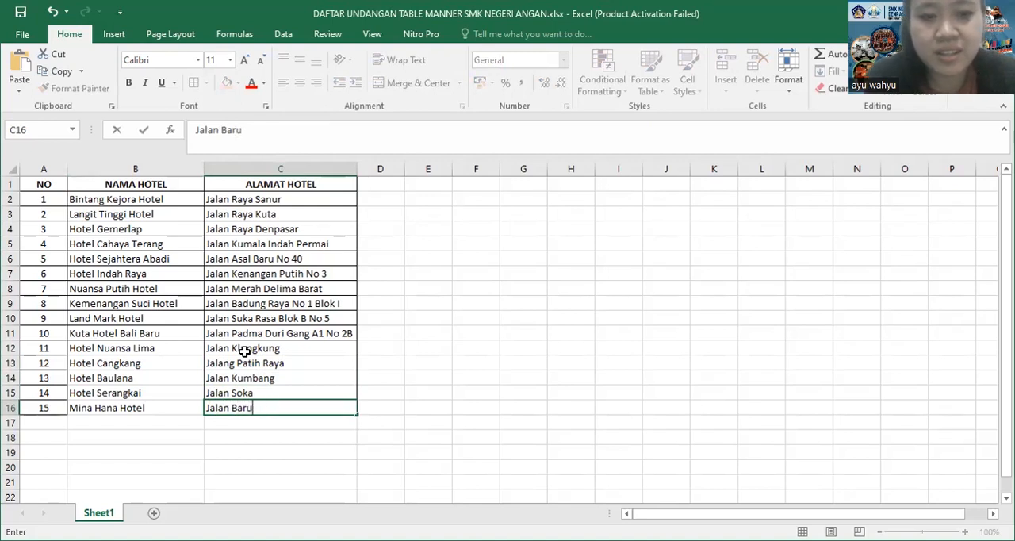
pyautogui.write(' Cinta')
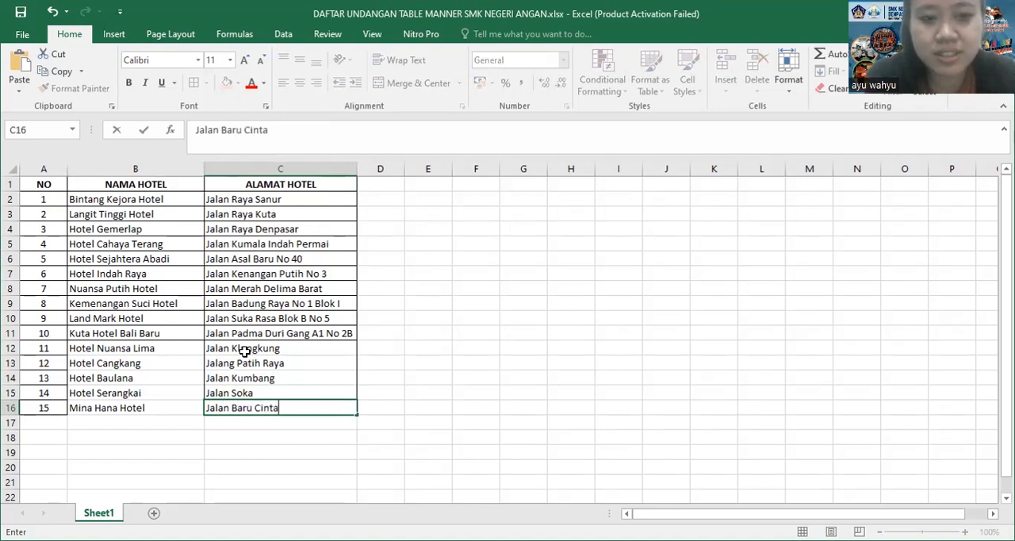
pyautogui.press('Return')
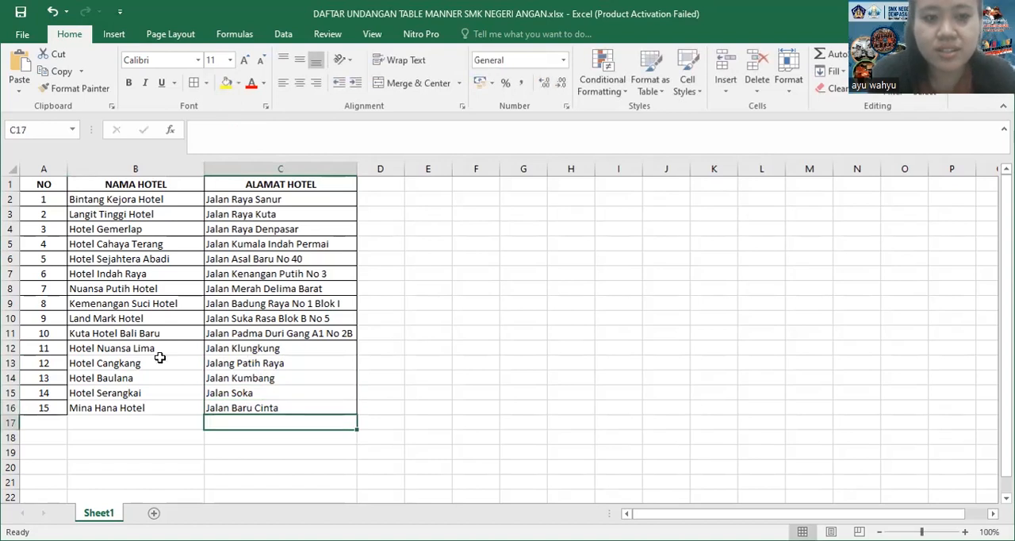
pyautogui.moveTo(99, 349); pyautogui.dragTo(291, 409)
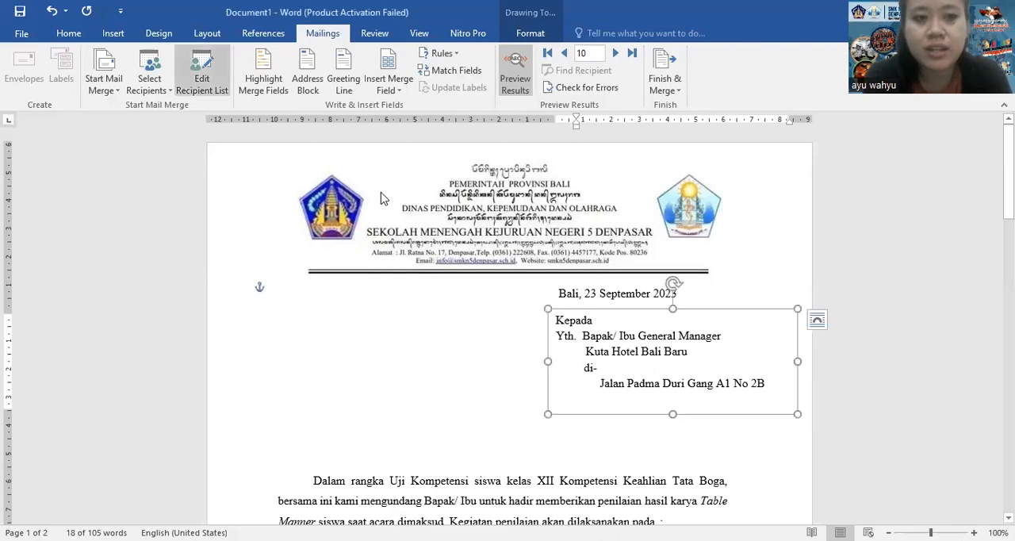
# Refresh the mail merge recipient list from its Excel data source, check the added hotels and close the list
pyautogui.click(201, 71)
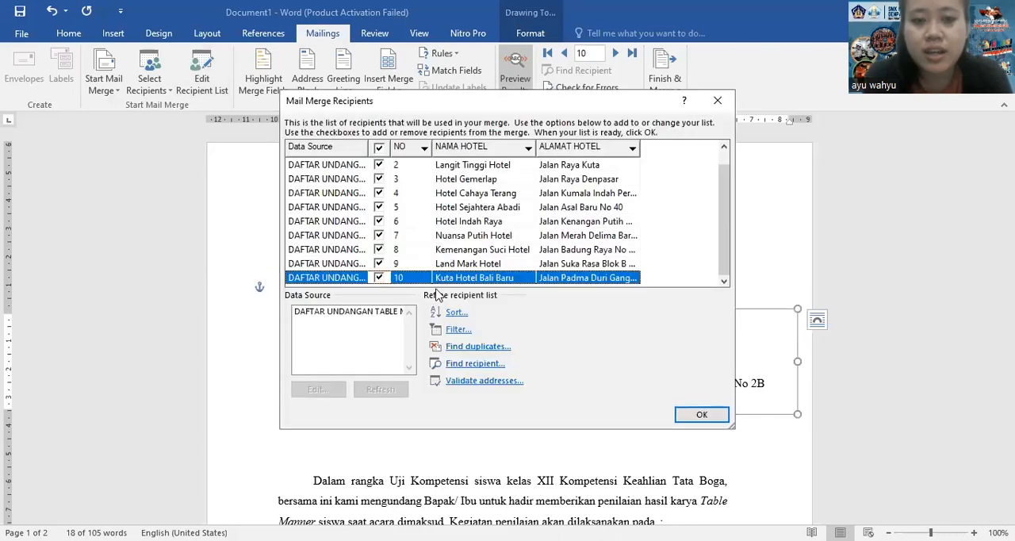
pyautogui.click(334, 312)
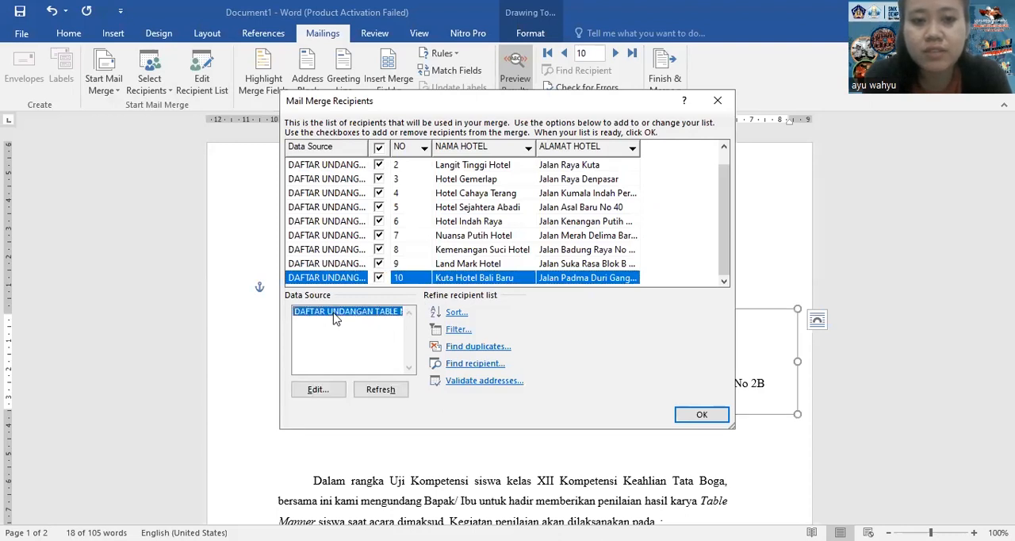
pyautogui.click(391, 395)
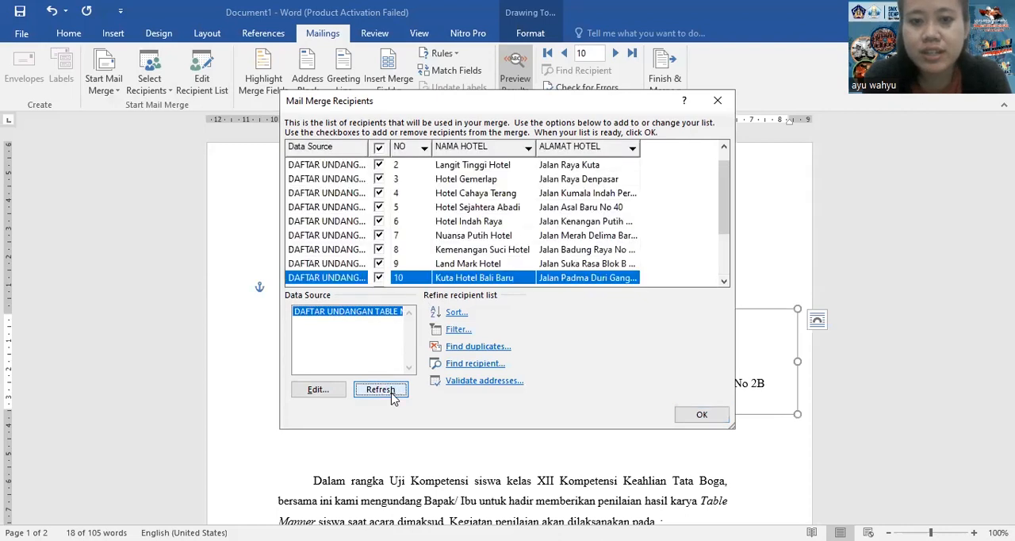
pyautogui.moveTo(724, 190); pyautogui.dragTo(731, 258)
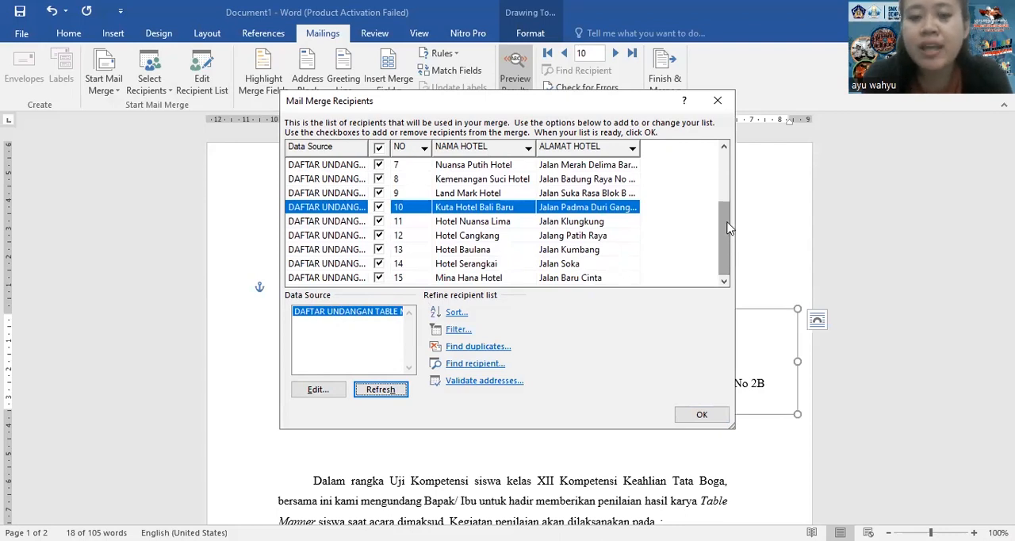
pyautogui.click(726, 108)
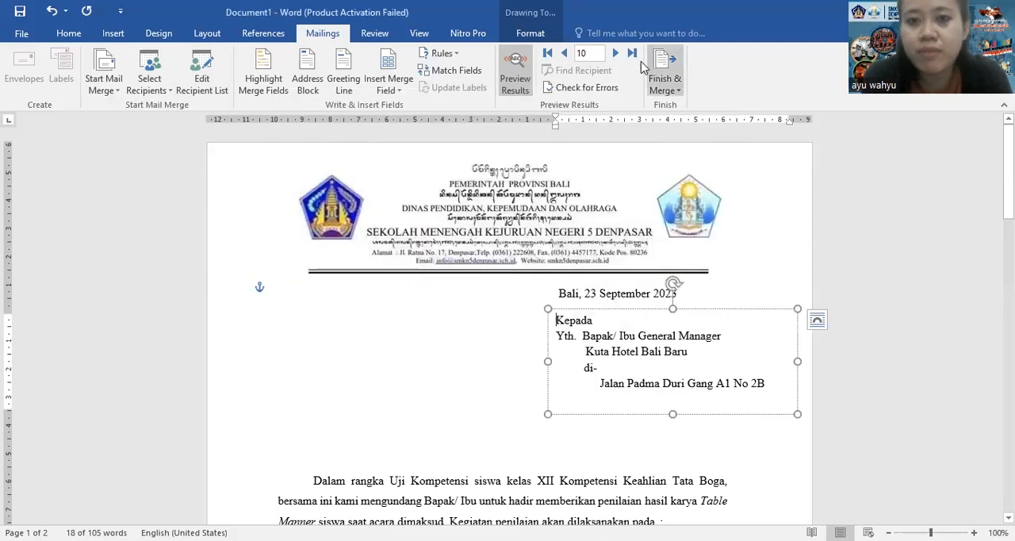
# Preview the letters for the newly added hotels, stepping through records 11 to 15
pyautogui.click(616, 59)
pyautogui.click(616, 59)
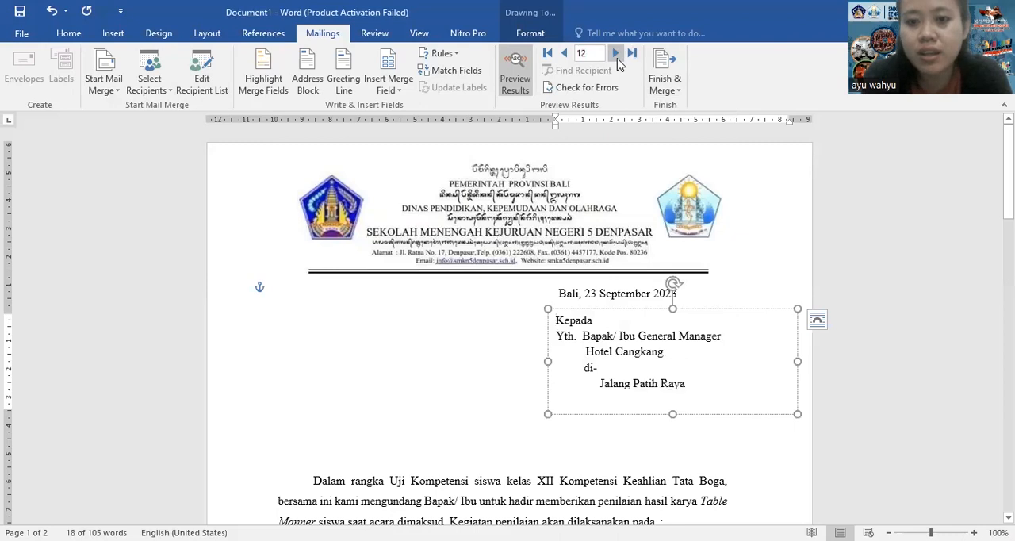
pyautogui.click(617, 58)
pyautogui.click(616, 55)
pyautogui.click(616, 55)
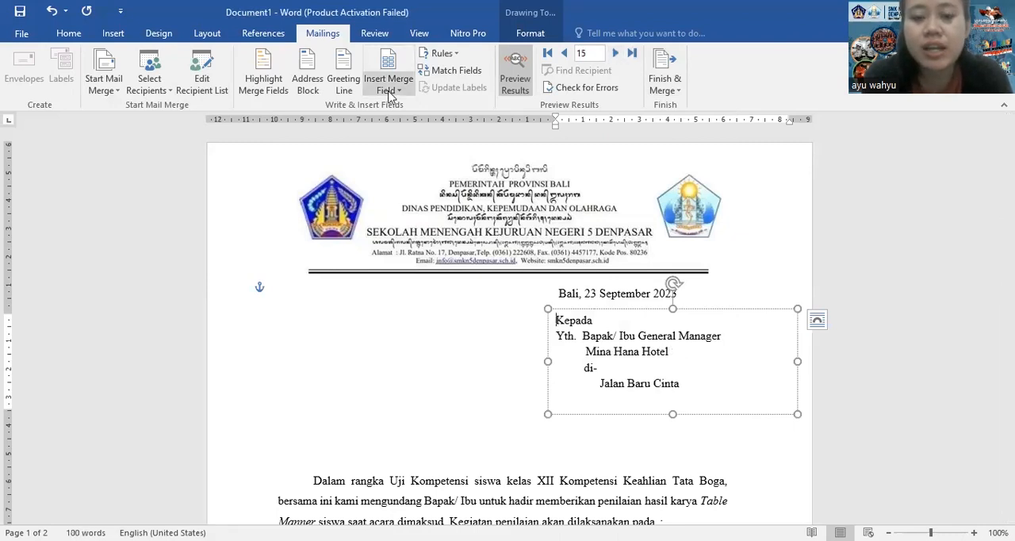
# Exclude Nuansa Putih Hotel from the merge recipients and preview the letters on either side of it
pyautogui.click(198, 89)
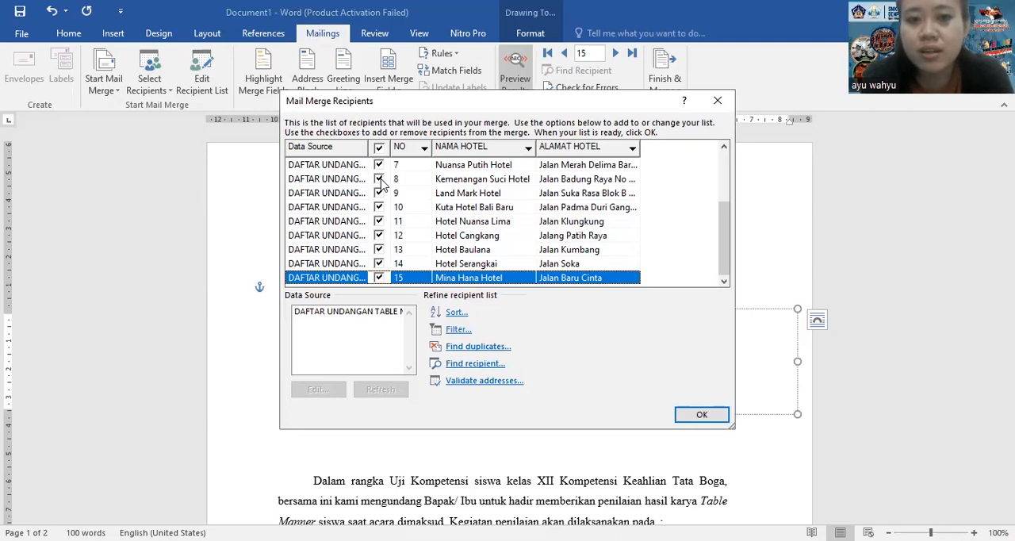
pyautogui.click(379, 165)
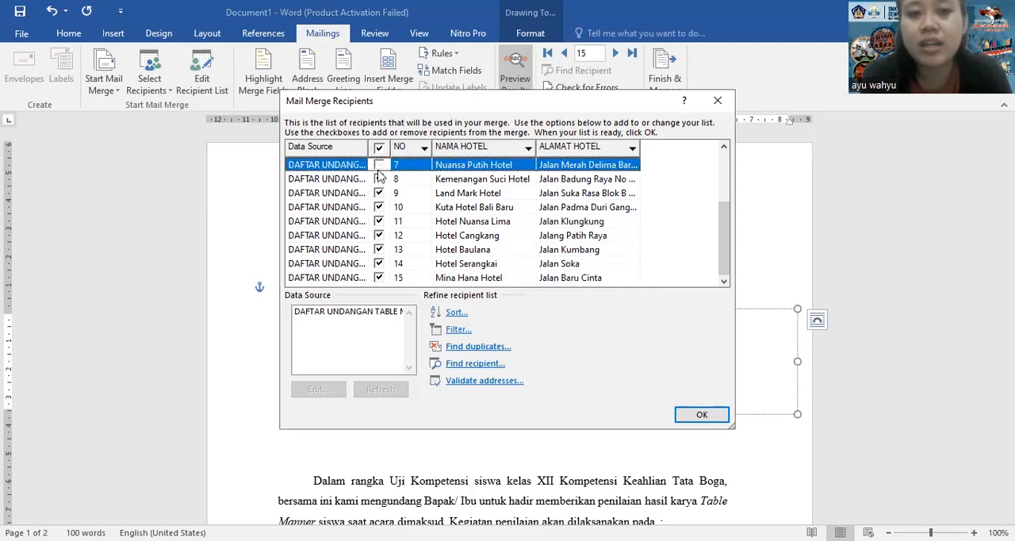
pyautogui.click(702, 416)
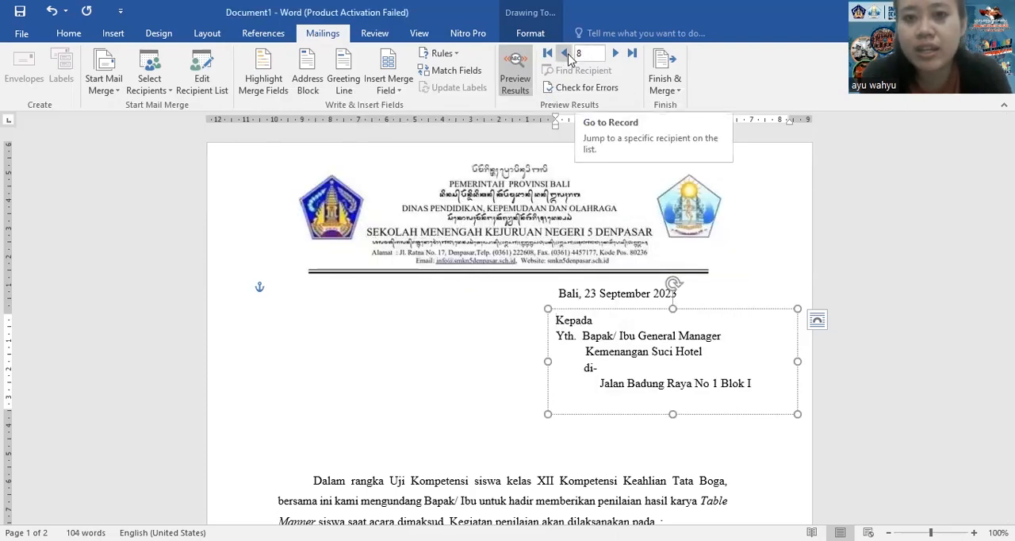
pyautogui.click(565, 53)
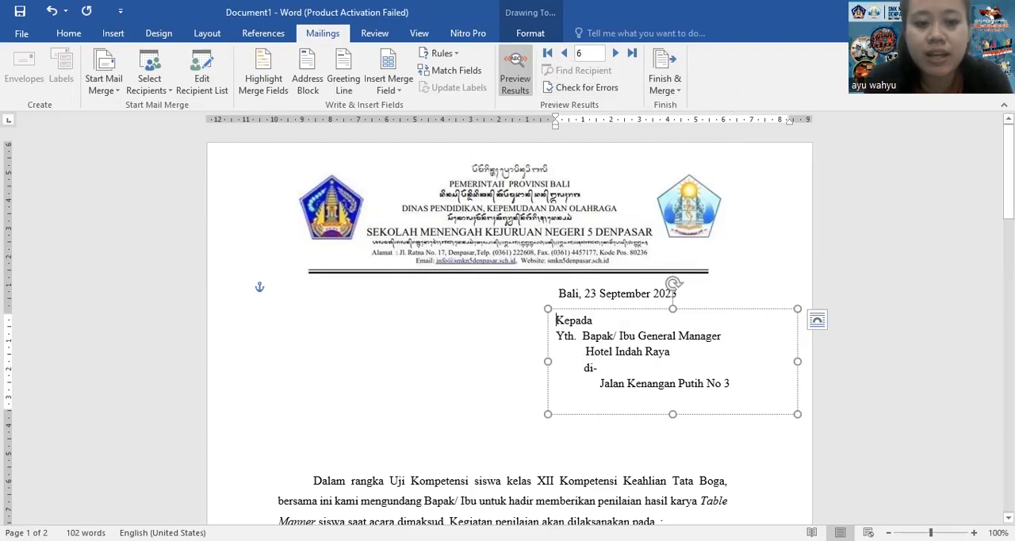
# Remove the empty second page at the end of the invitation letter
pyautogui.moveTo(1007, 172); pyautogui.dragTo(1008, 331)
pyautogui.click(393, 333)
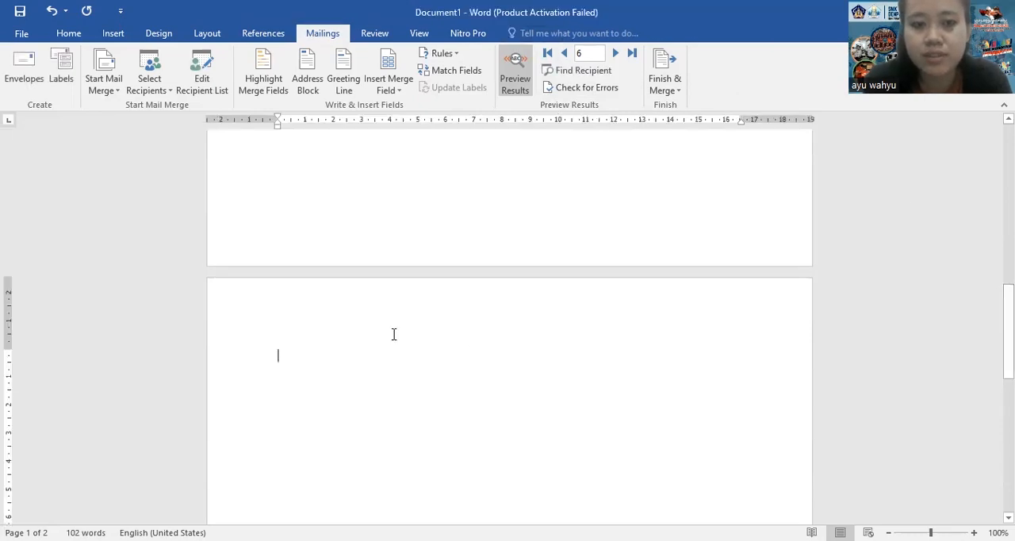
pyautogui.scroll(3, 393, 333)
pyautogui.click(391, 334)
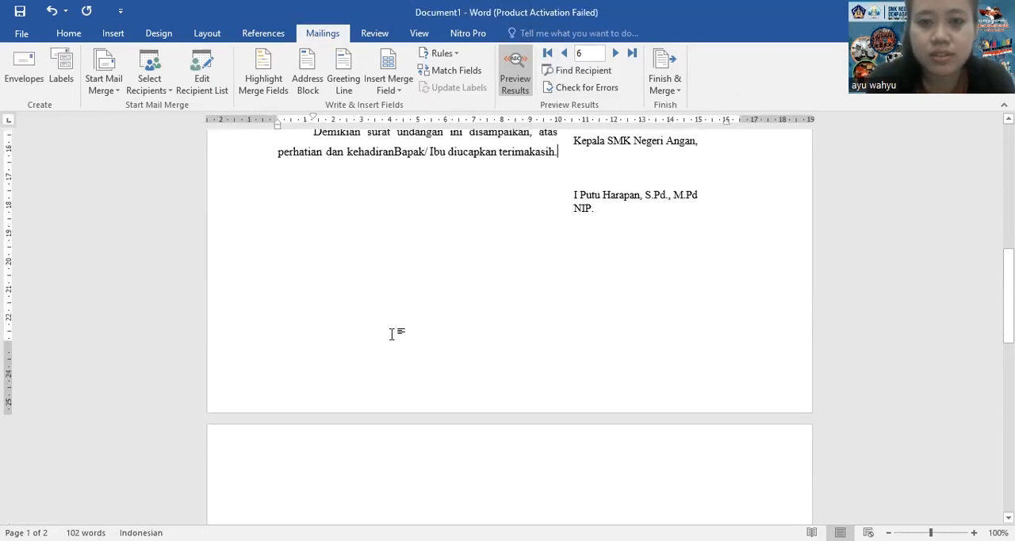
pyautogui.hotkey('ctrl', 'z')
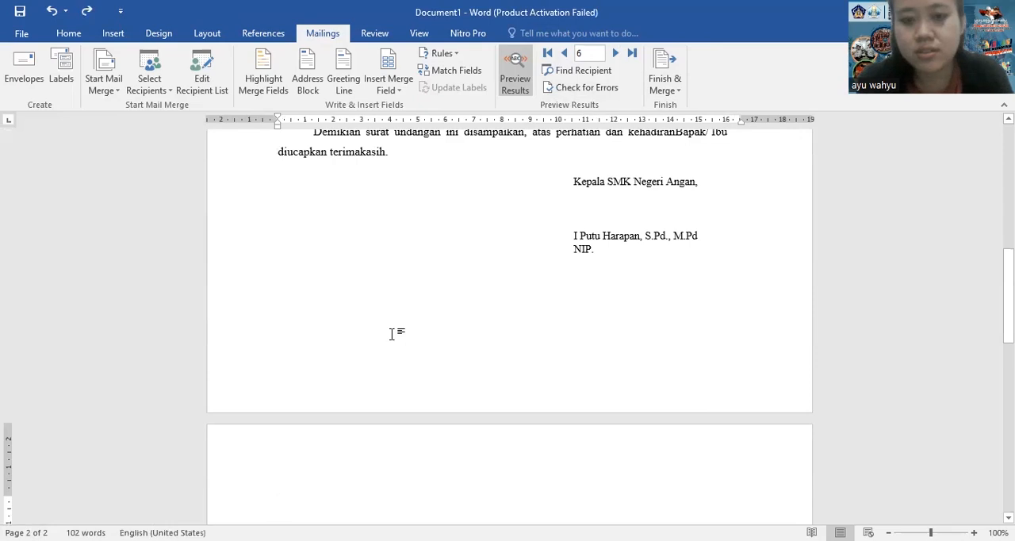
pyautogui.hotkey('ctrl', 'z')
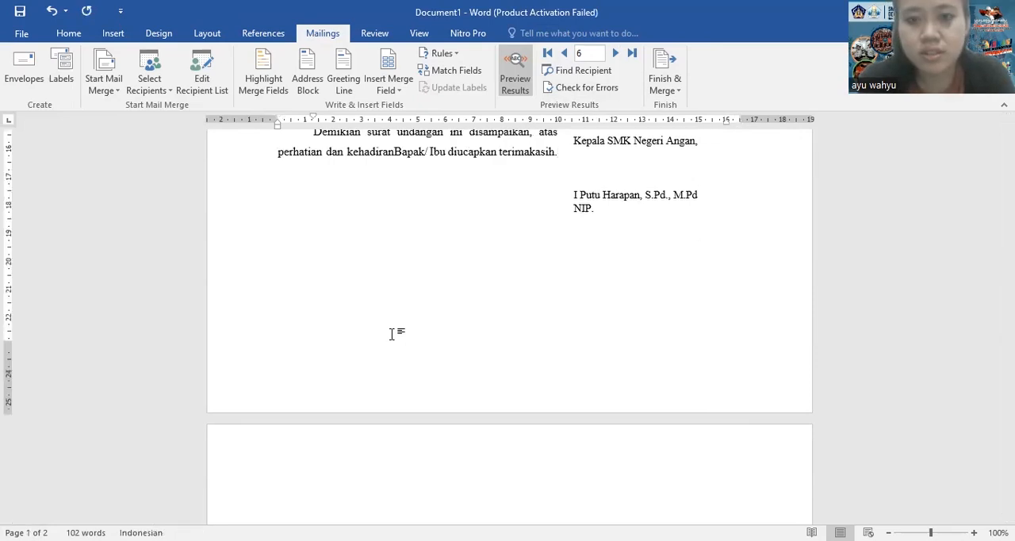
pyautogui.scroll(2, 390, 333)
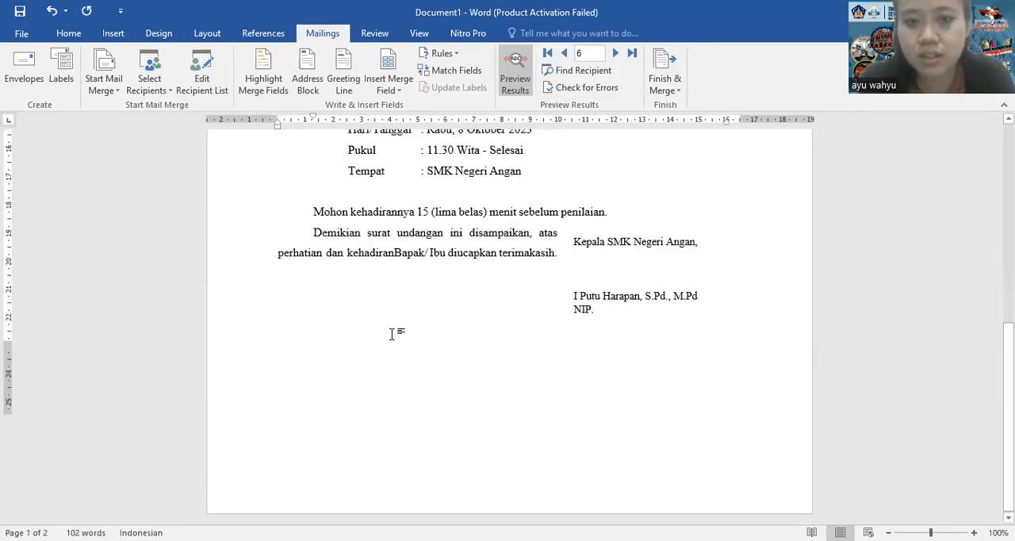
# Move the school head's signature text box down below the closing paragraph and check the letter's layout
pyautogui.click(608, 228)
pyautogui.moveTo(612, 290); pyautogui.dragTo(619, 383)
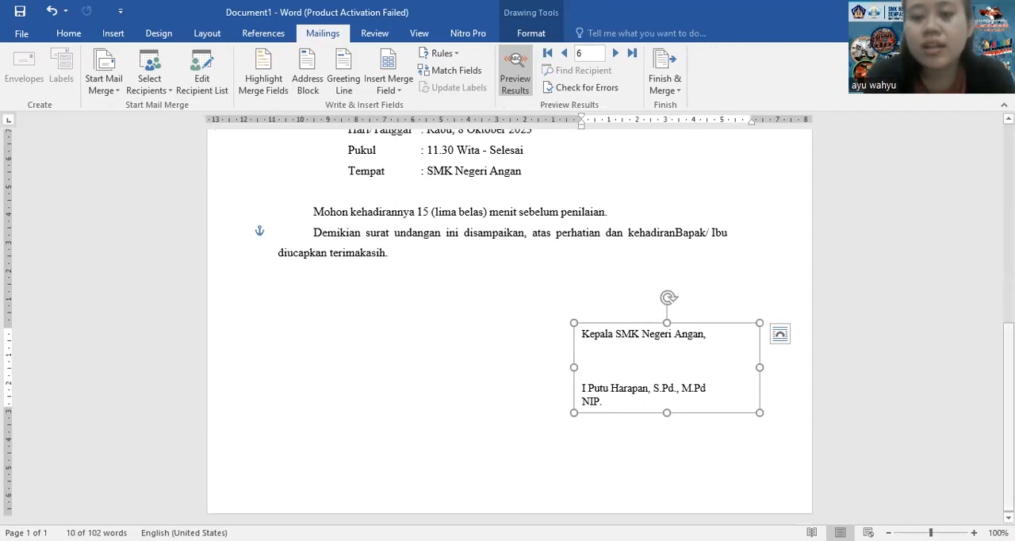
pyautogui.scroll(3, 1008, 412)
pyautogui.scroll(3, 507, 317)
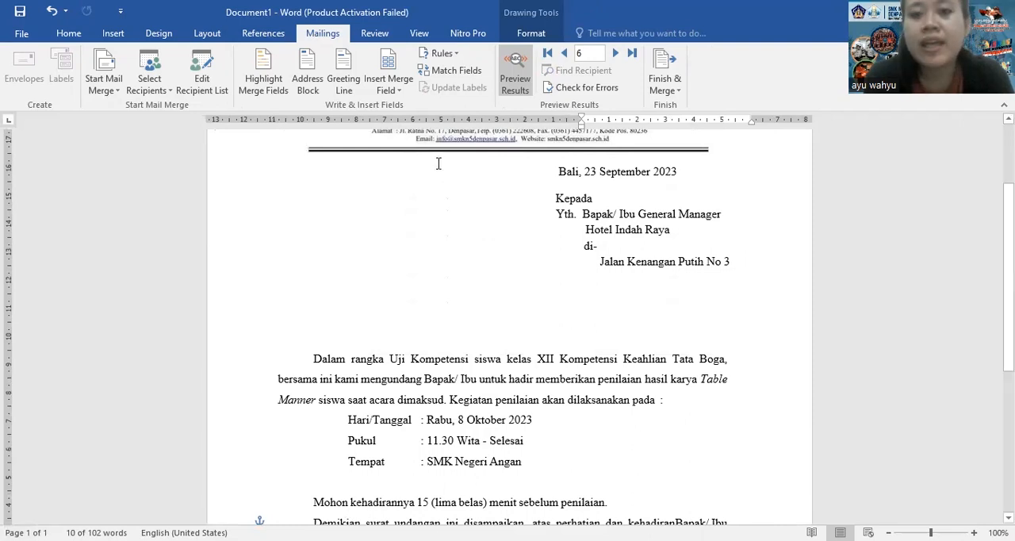
# Start finishing the merge as individual editable documents and try limiting it to records 1 to 10
pyautogui.click(679, 86)
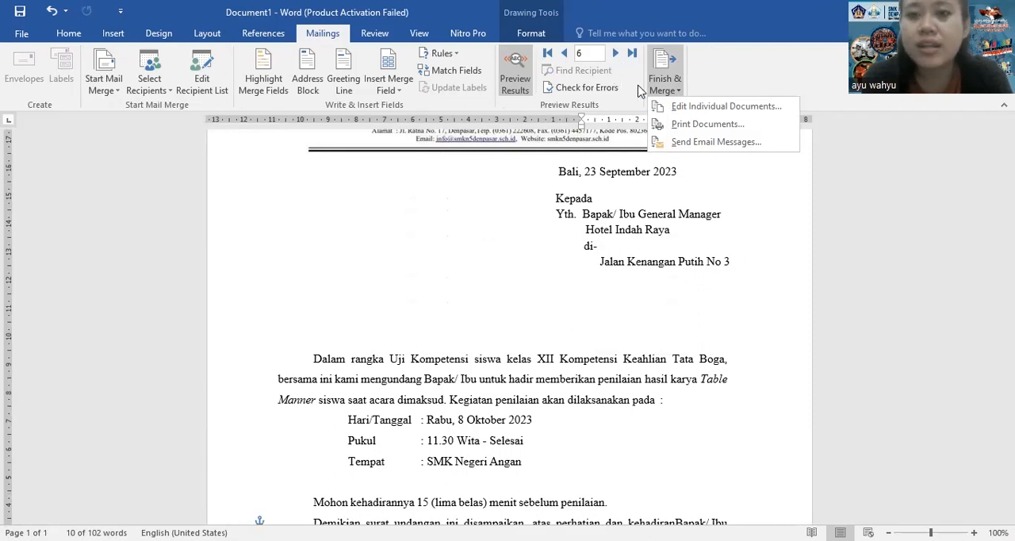
pyautogui.click(673, 80)
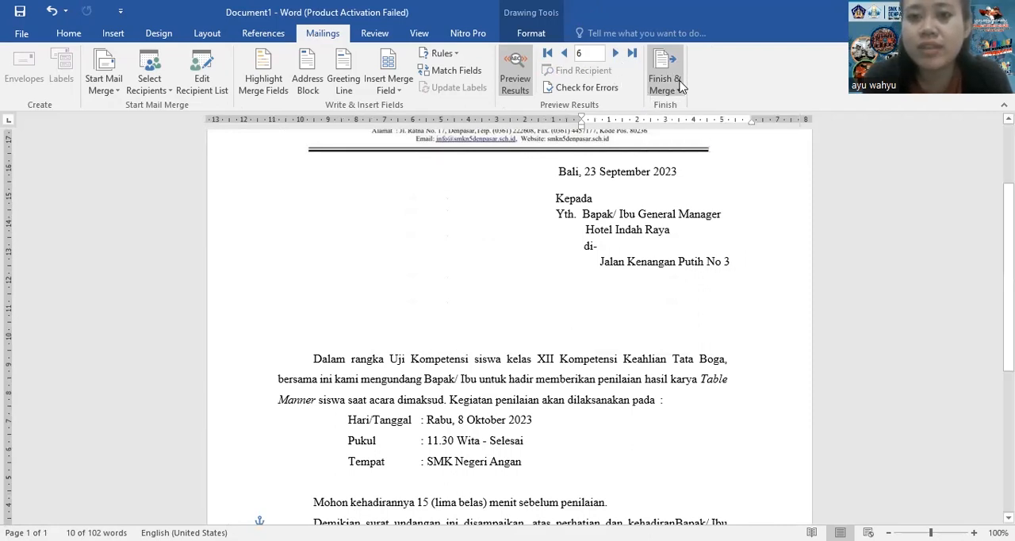
pyautogui.click(680, 94)
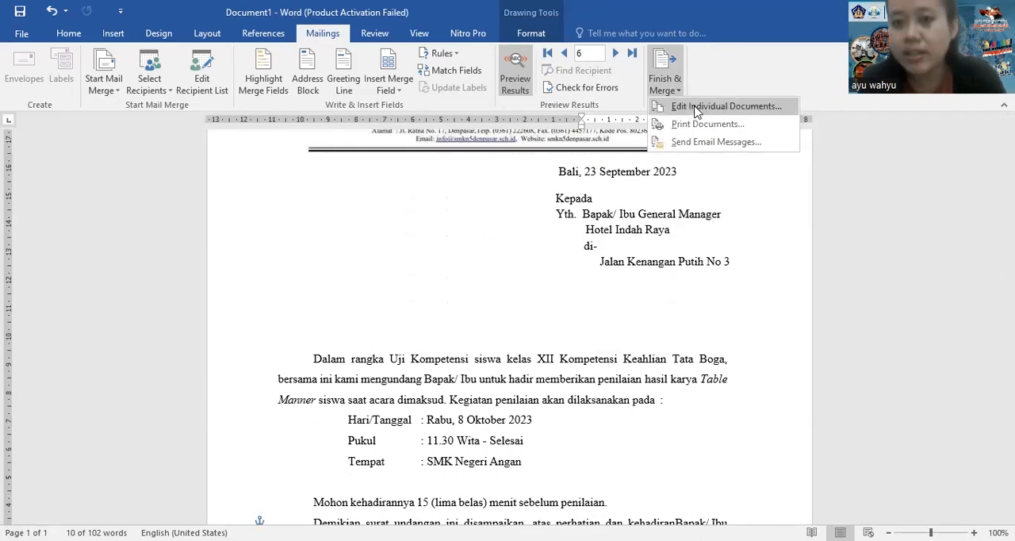
pyautogui.click(695, 109)
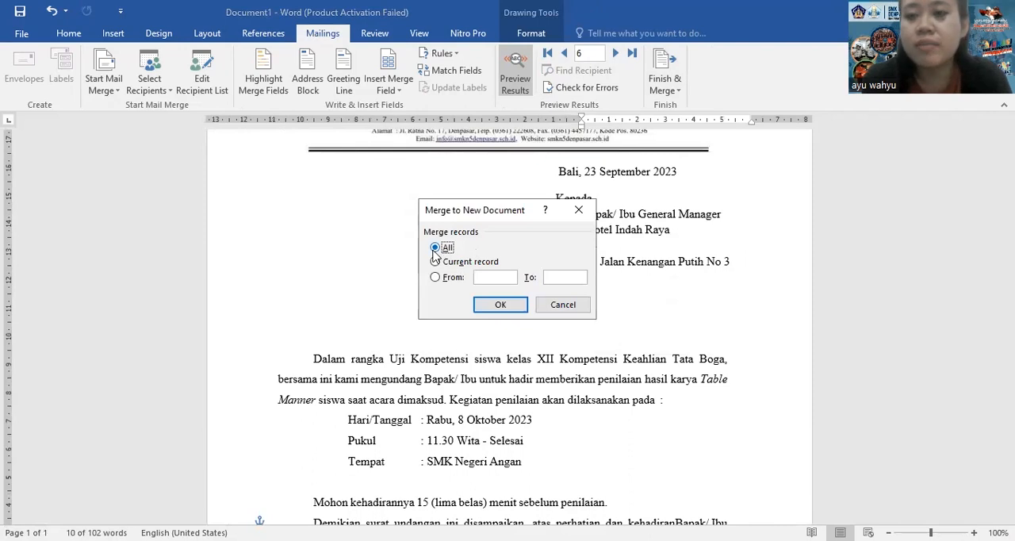
pyautogui.click(459, 279)
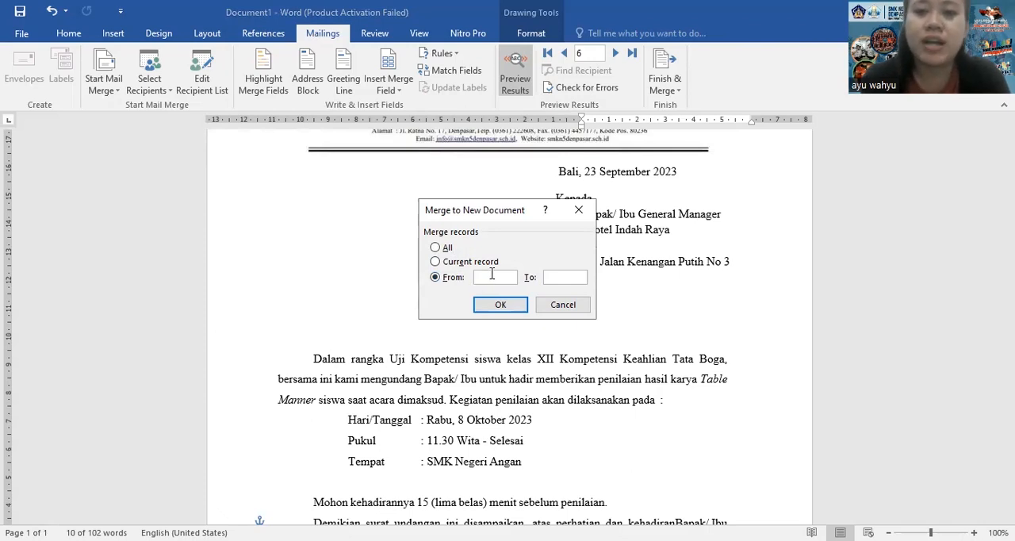
pyautogui.write('1')
pyautogui.click(552, 276)
pyautogui.write('10')
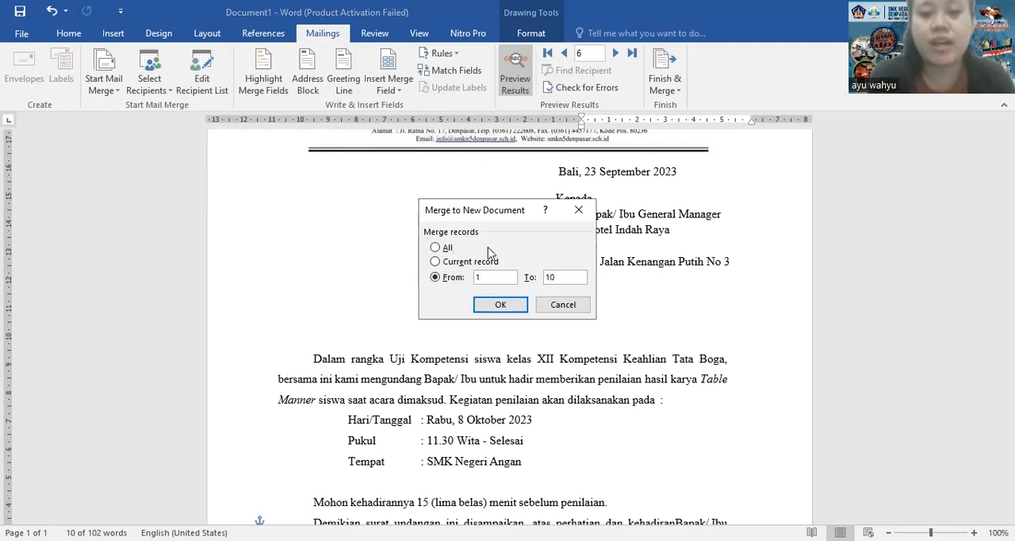
# Merge all records into a new document and look at the start of the merged letters
pyautogui.click(446, 249)
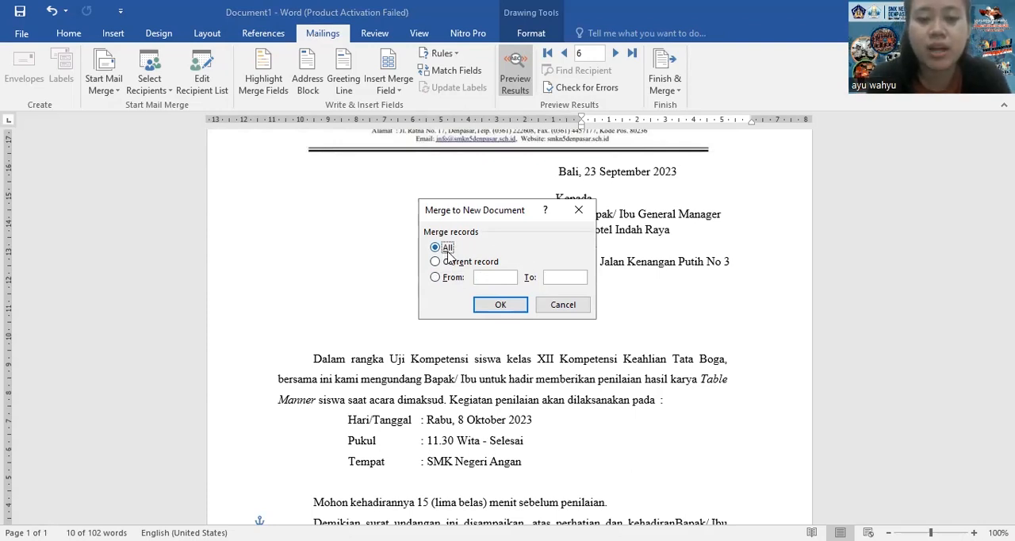
pyautogui.click(507, 306)
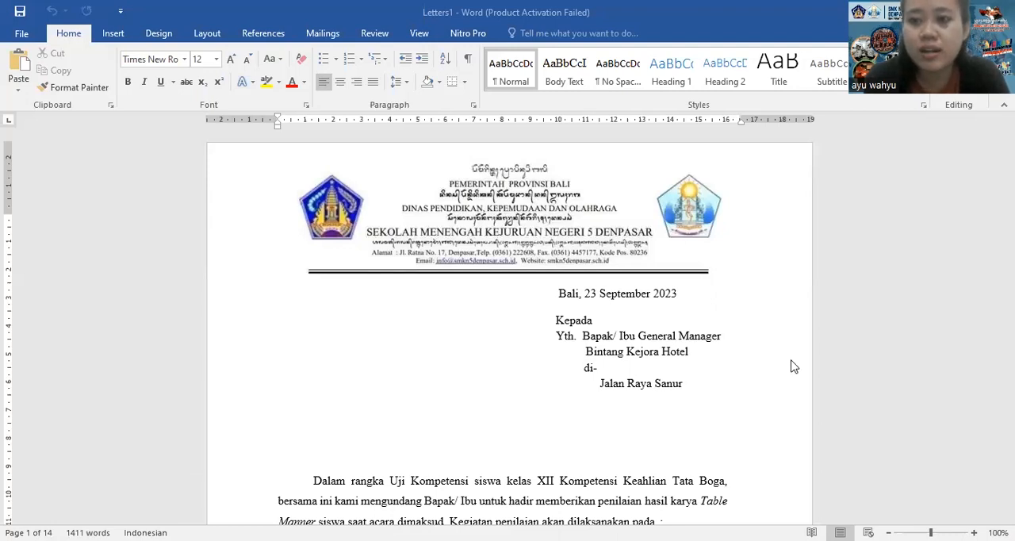
pyautogui.click(957, 315)
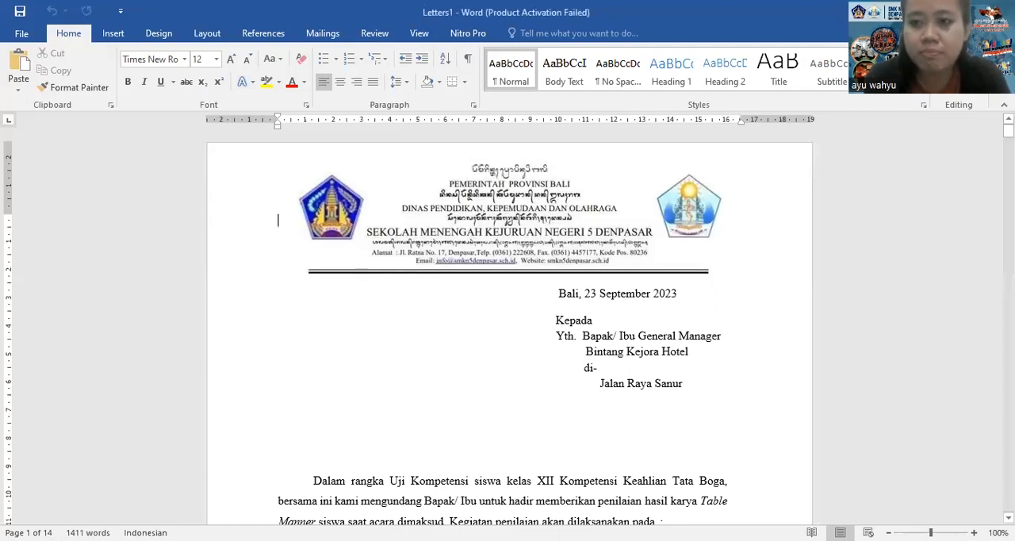
pyautogui.moveTo(1008, 131)
pyautogui.mouseDown()
pyautogui.moveTo(1008, 505)
pyautogui.moveTo(1008, 131)
pyautogui.mouseUp()
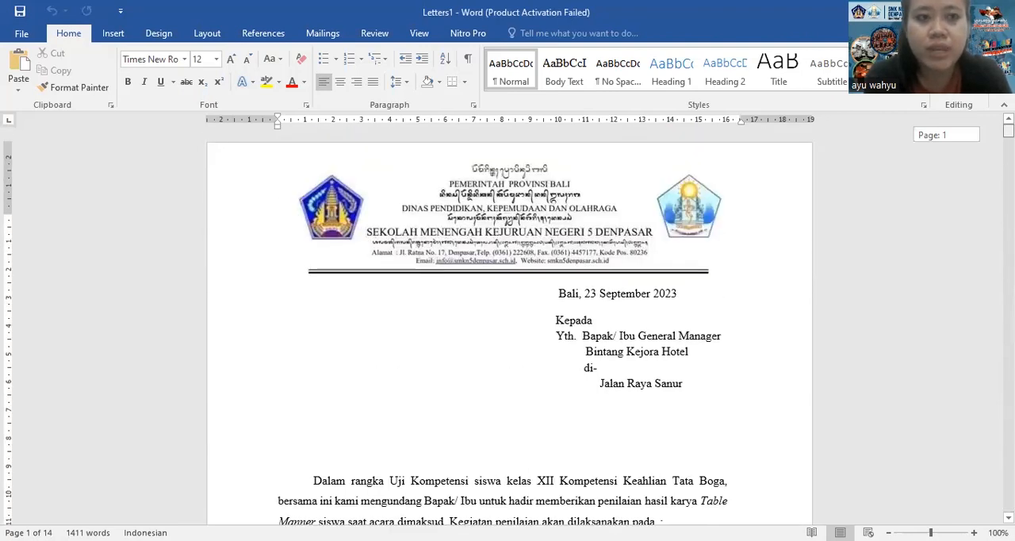
# Save the merged letters as a Word document in the X PH 0 folder, named LATIHAN TIK 5 plus the author's first name and 3
pyautogui.click(14, 34)
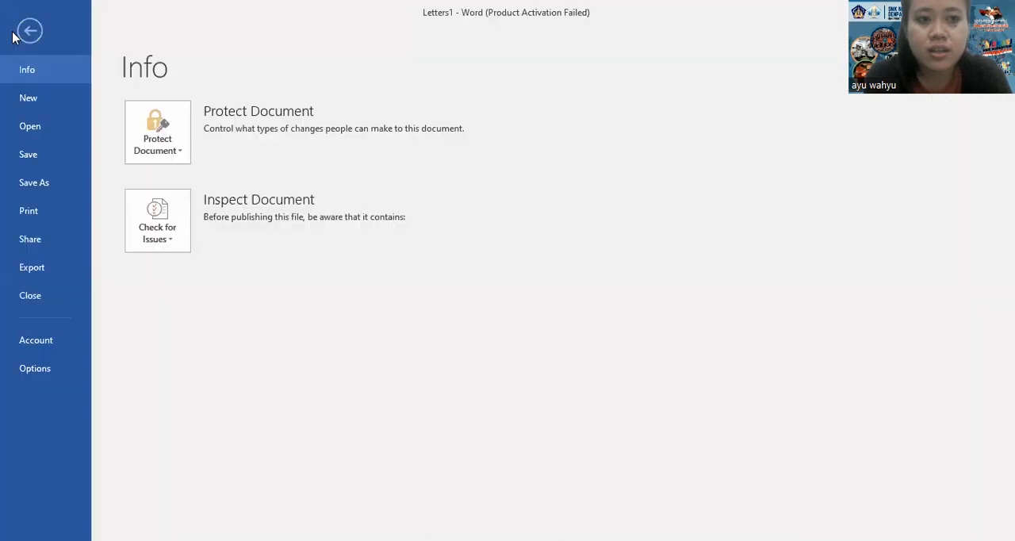
pyautogui.click(61, 186)
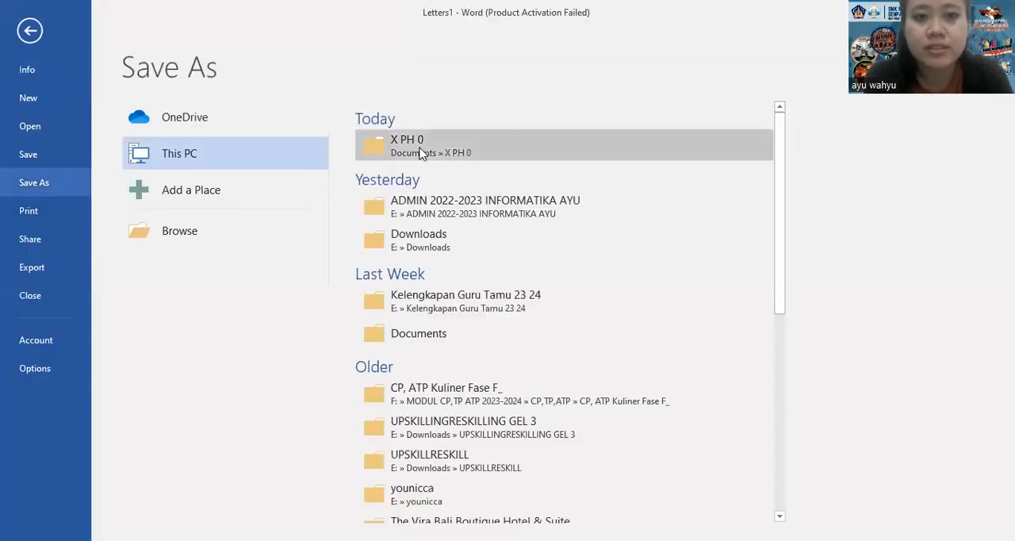
pyautogui.click(420, 145)
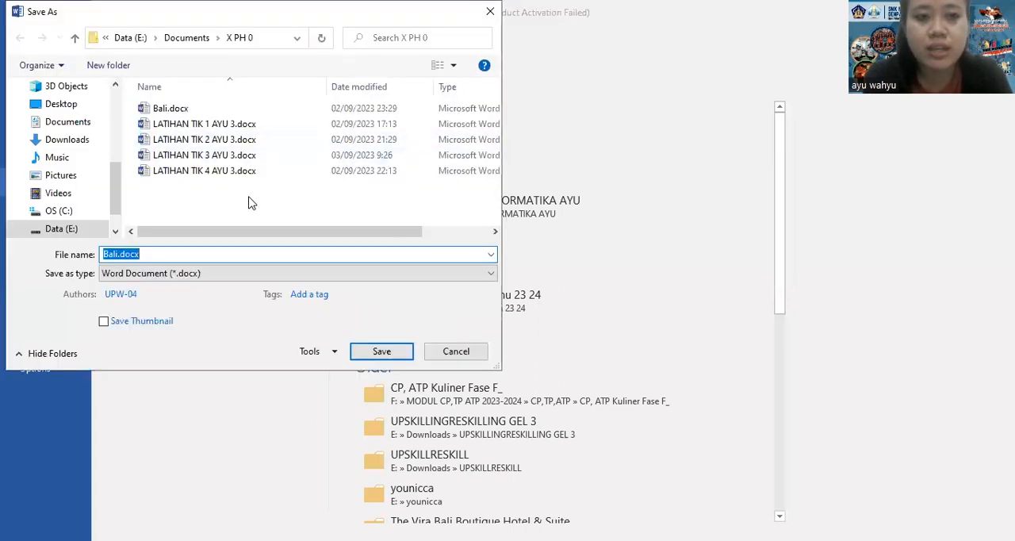
pyautogui.write('LAT')
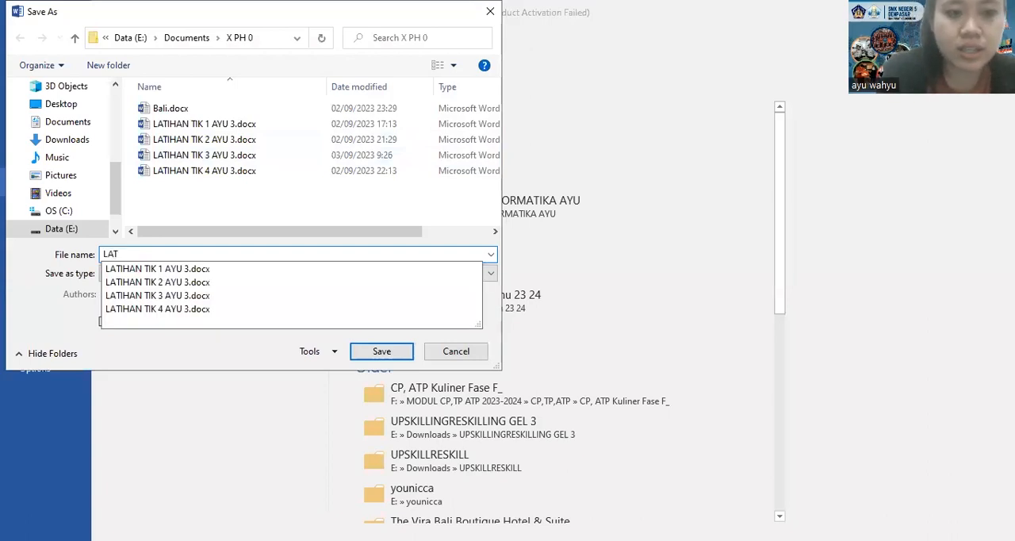
pyautogui.write('HIAN')
pyautogui.press('BackSpace')
pyautogui.press('BackSpace')
pyautogui.press('BackSpace')
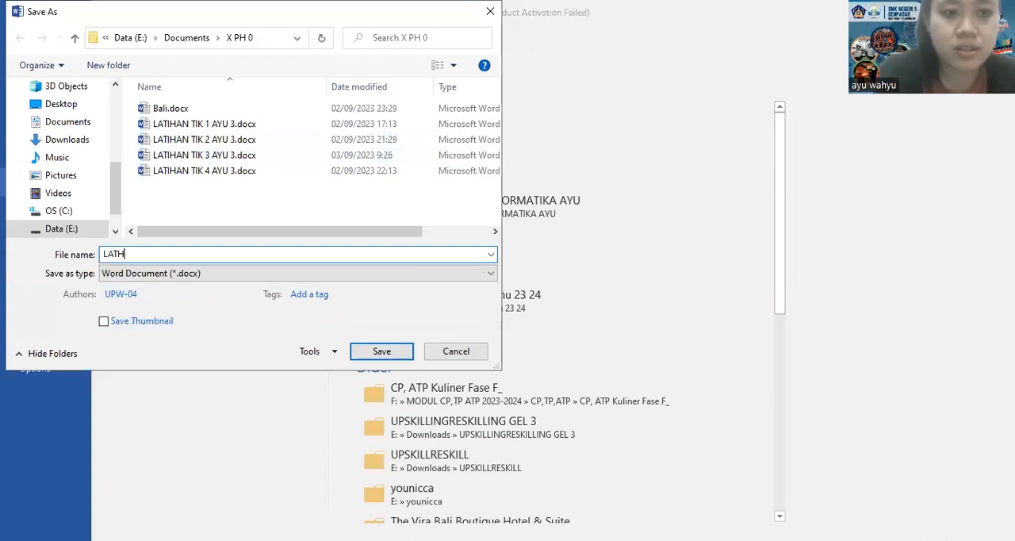
pyautogui.press('BackSpace')
pyautogui.write('IHAN TIK ')
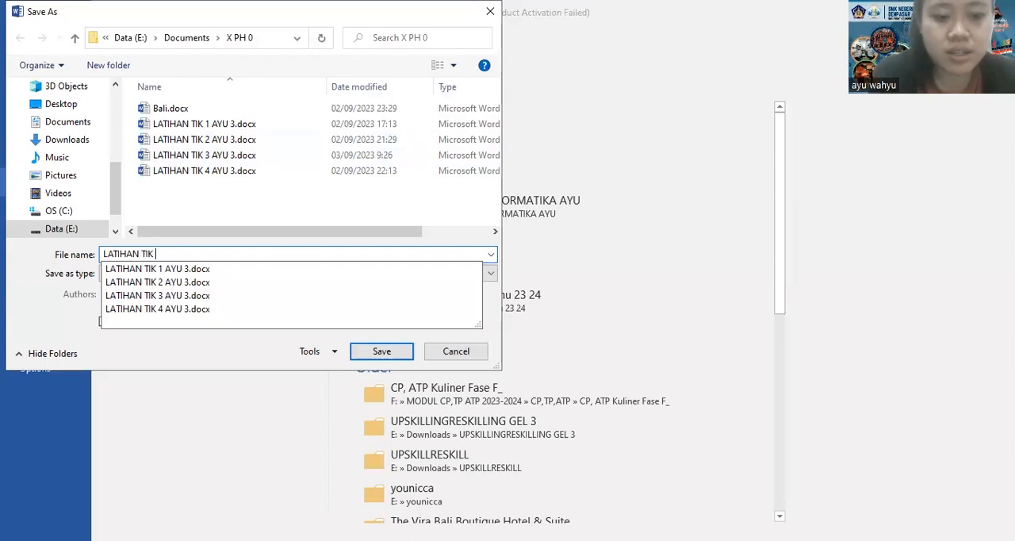
pyautogui.write('5 ')
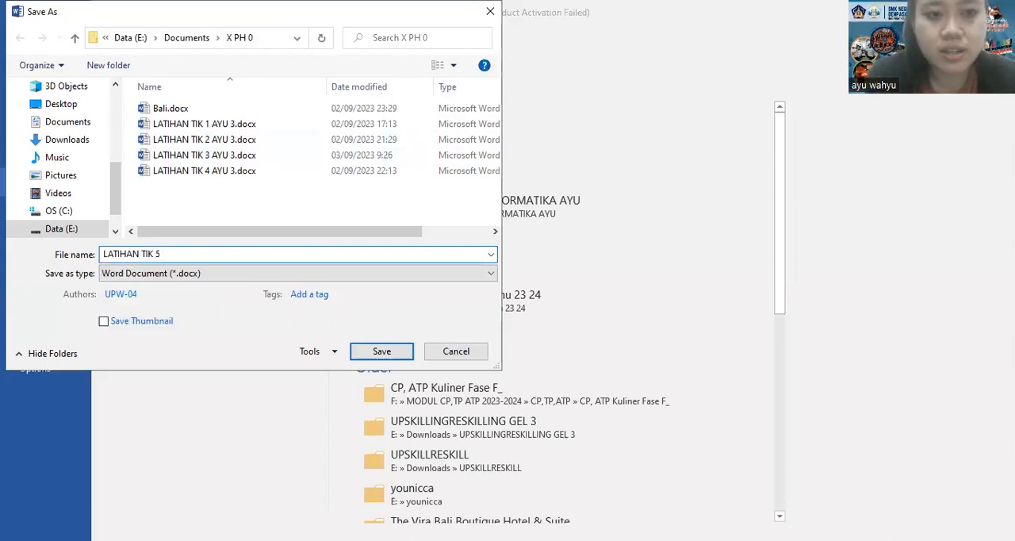
pyautogui.write('AYU ')
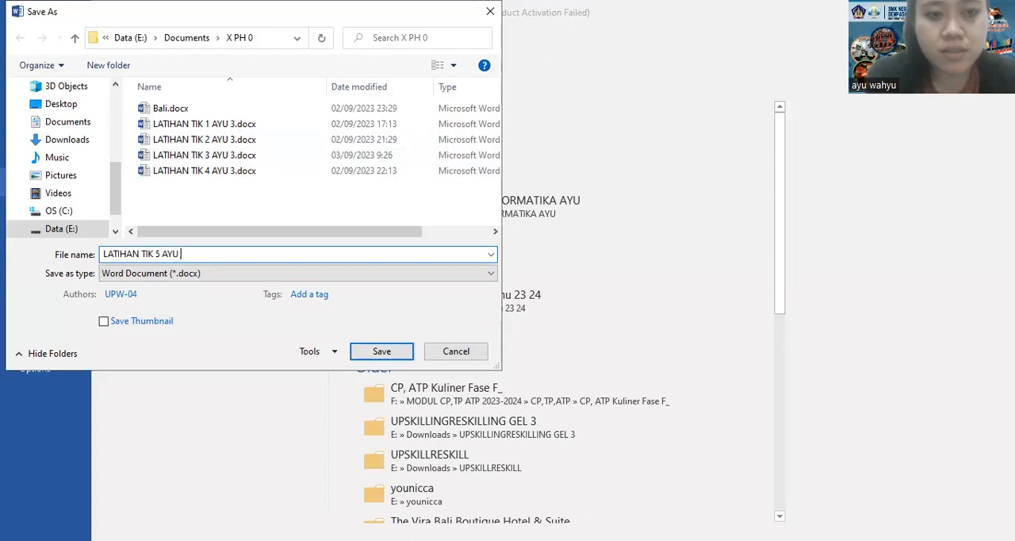
pyautogui.write('3')
pyautogui.press('Return')
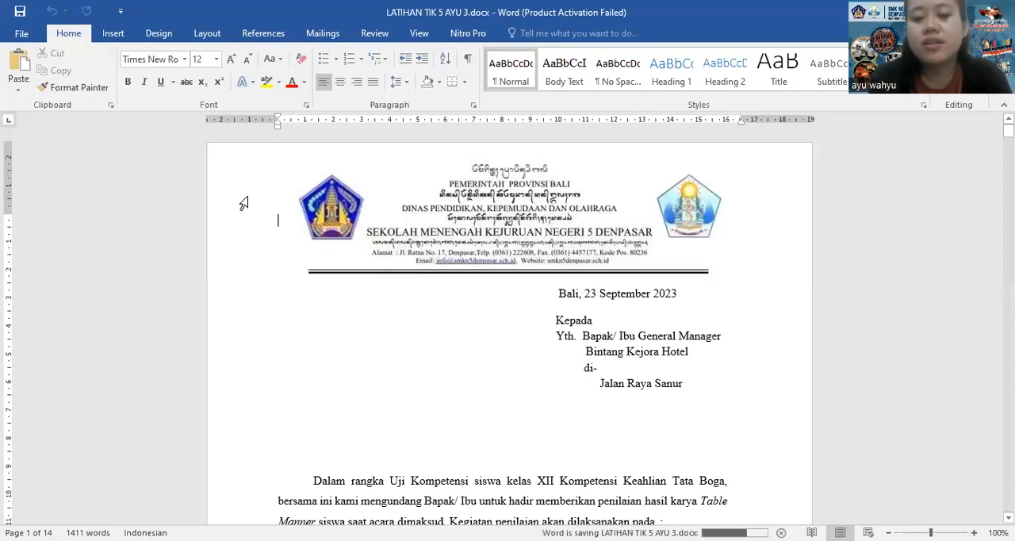